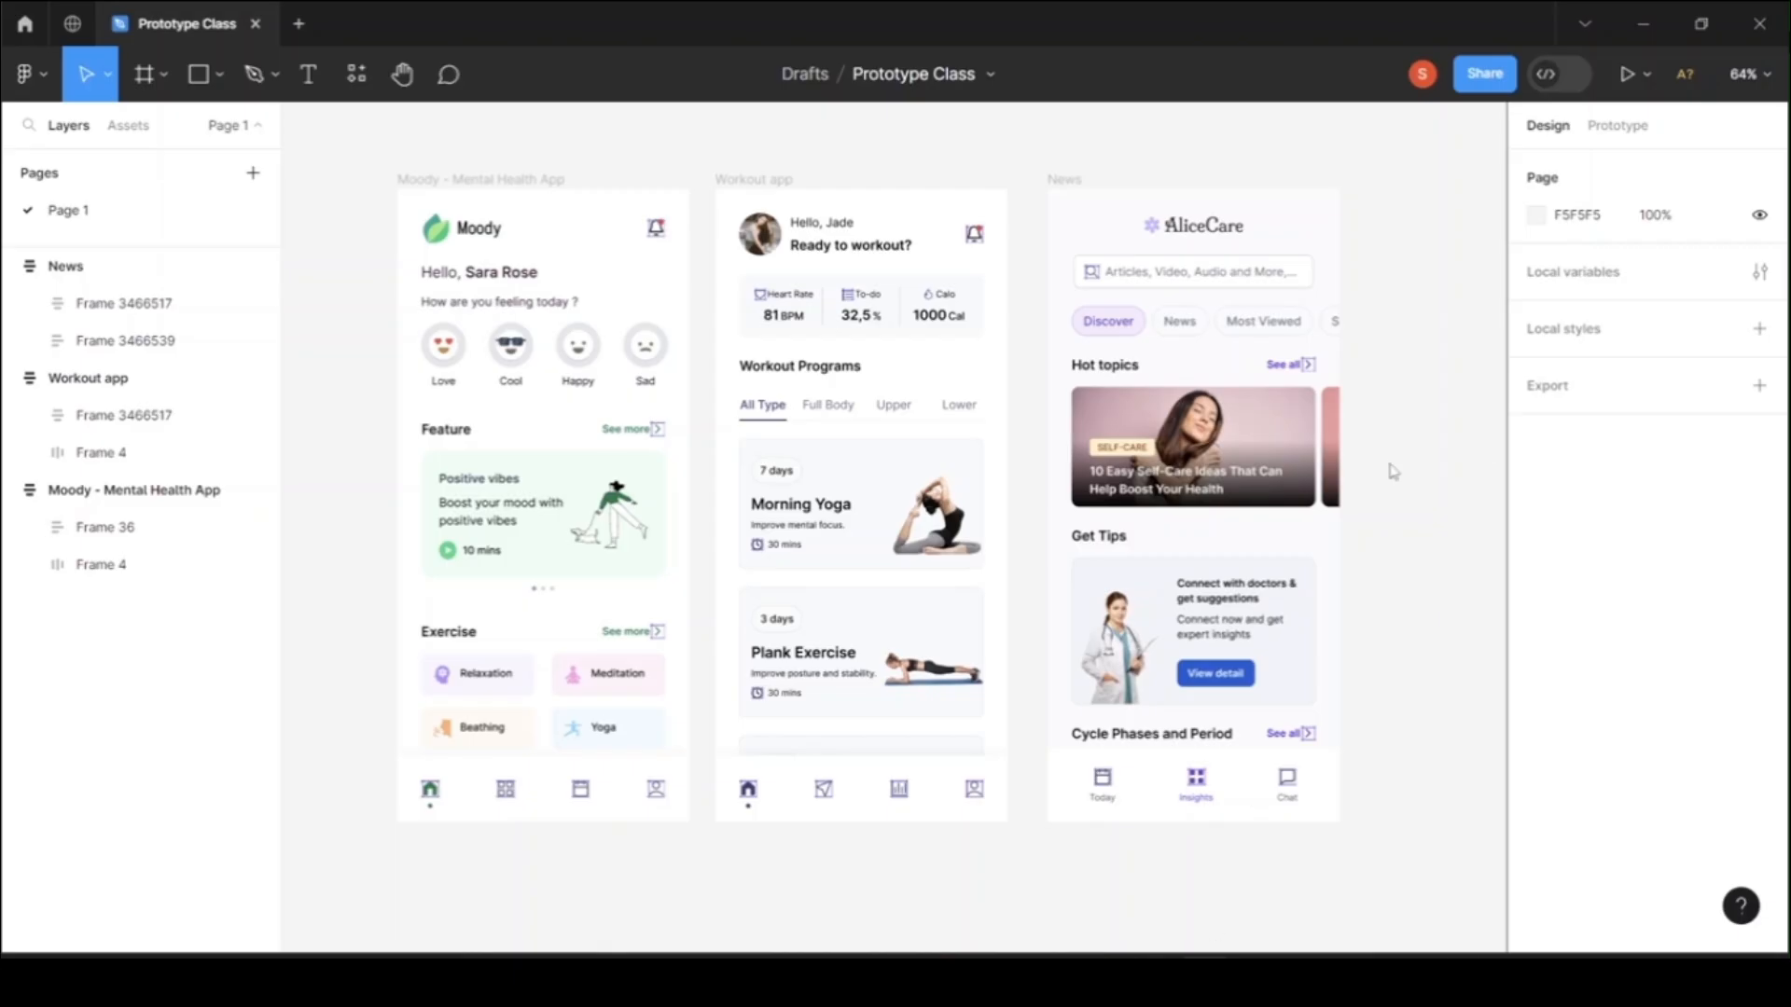
Step: Select the Moody - Mental Health App frame and show its prototype settings
double_click(504, 179)
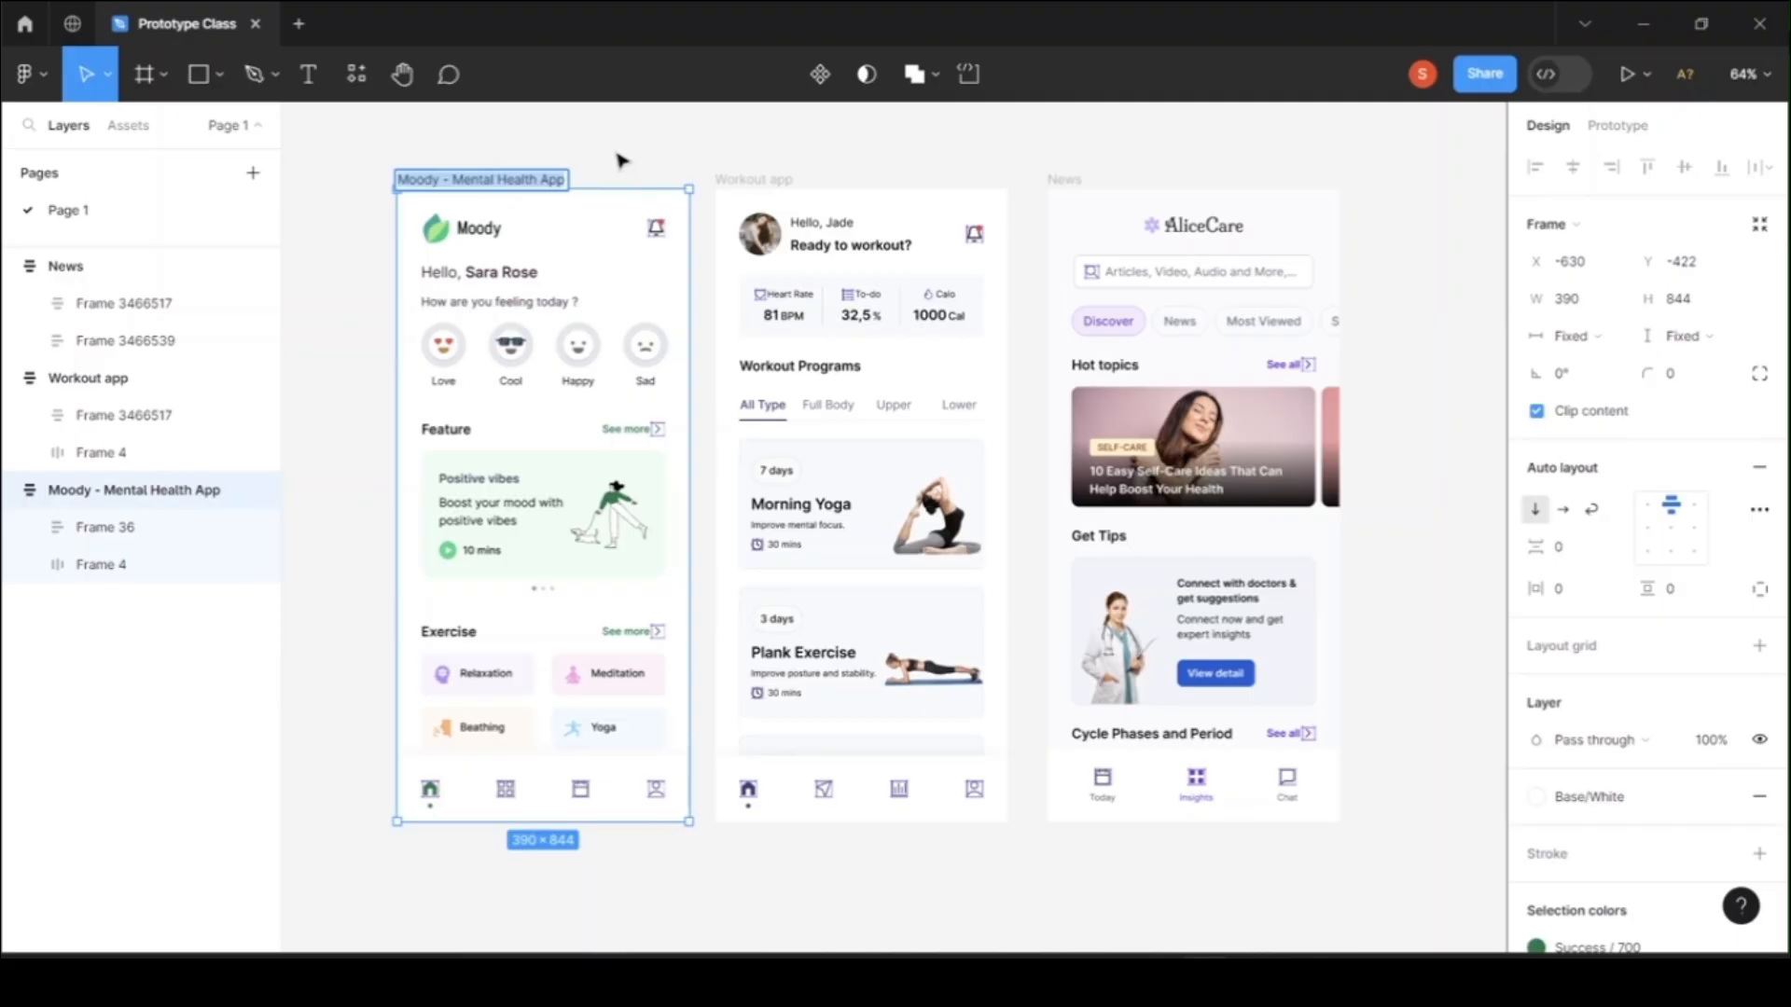
left_click(620, 159)
left_click(512, 180)
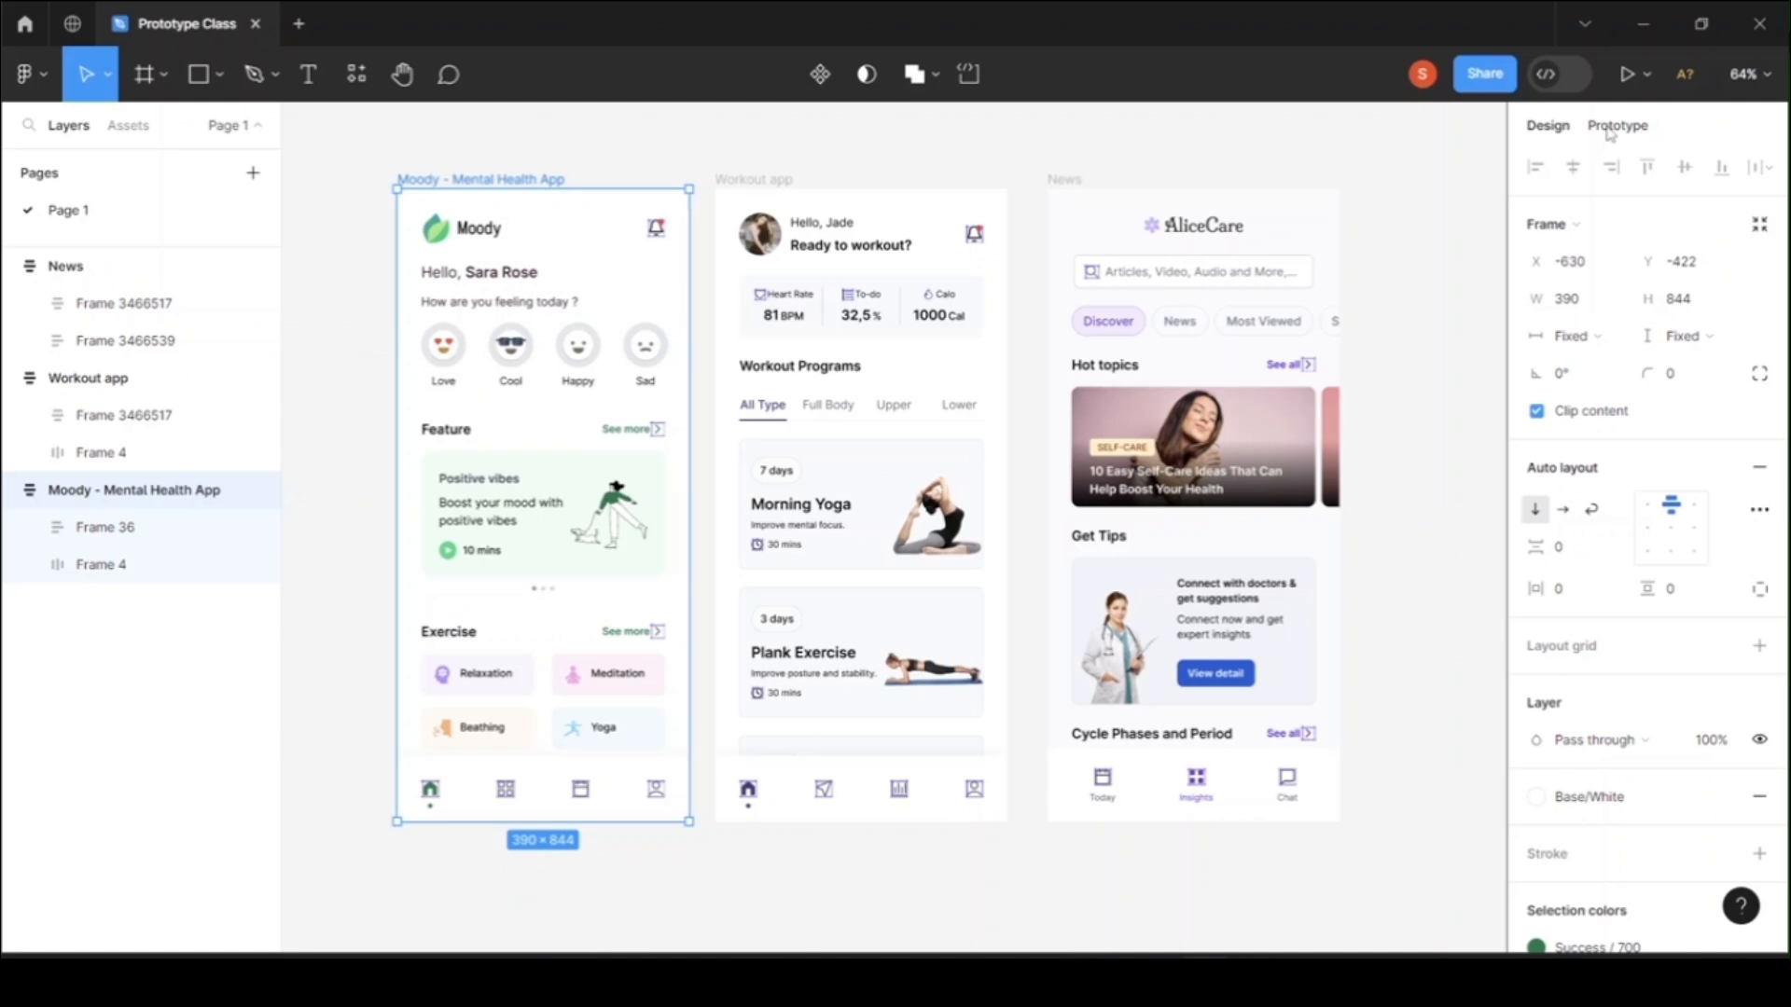
left_click(1610, 135)
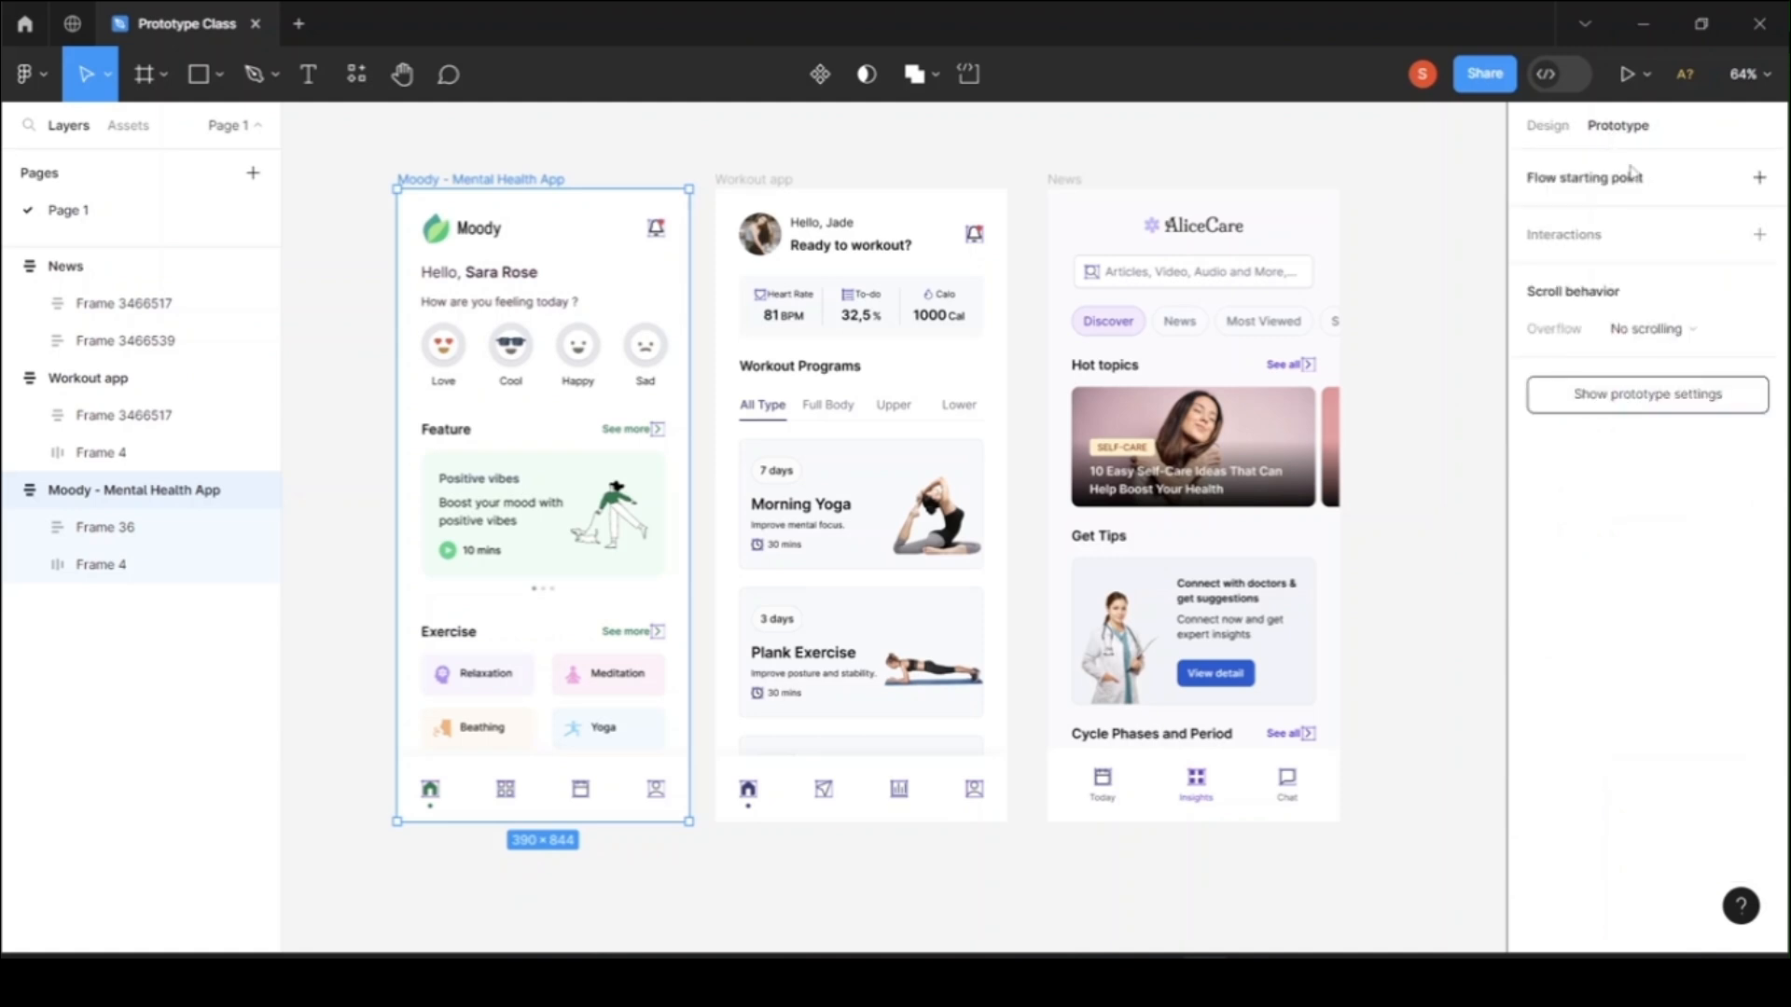
Step: Add an on-click interaction to the Moody - Mental Health App frame that navigates to the Workout app frame
left_click(1760, 178)
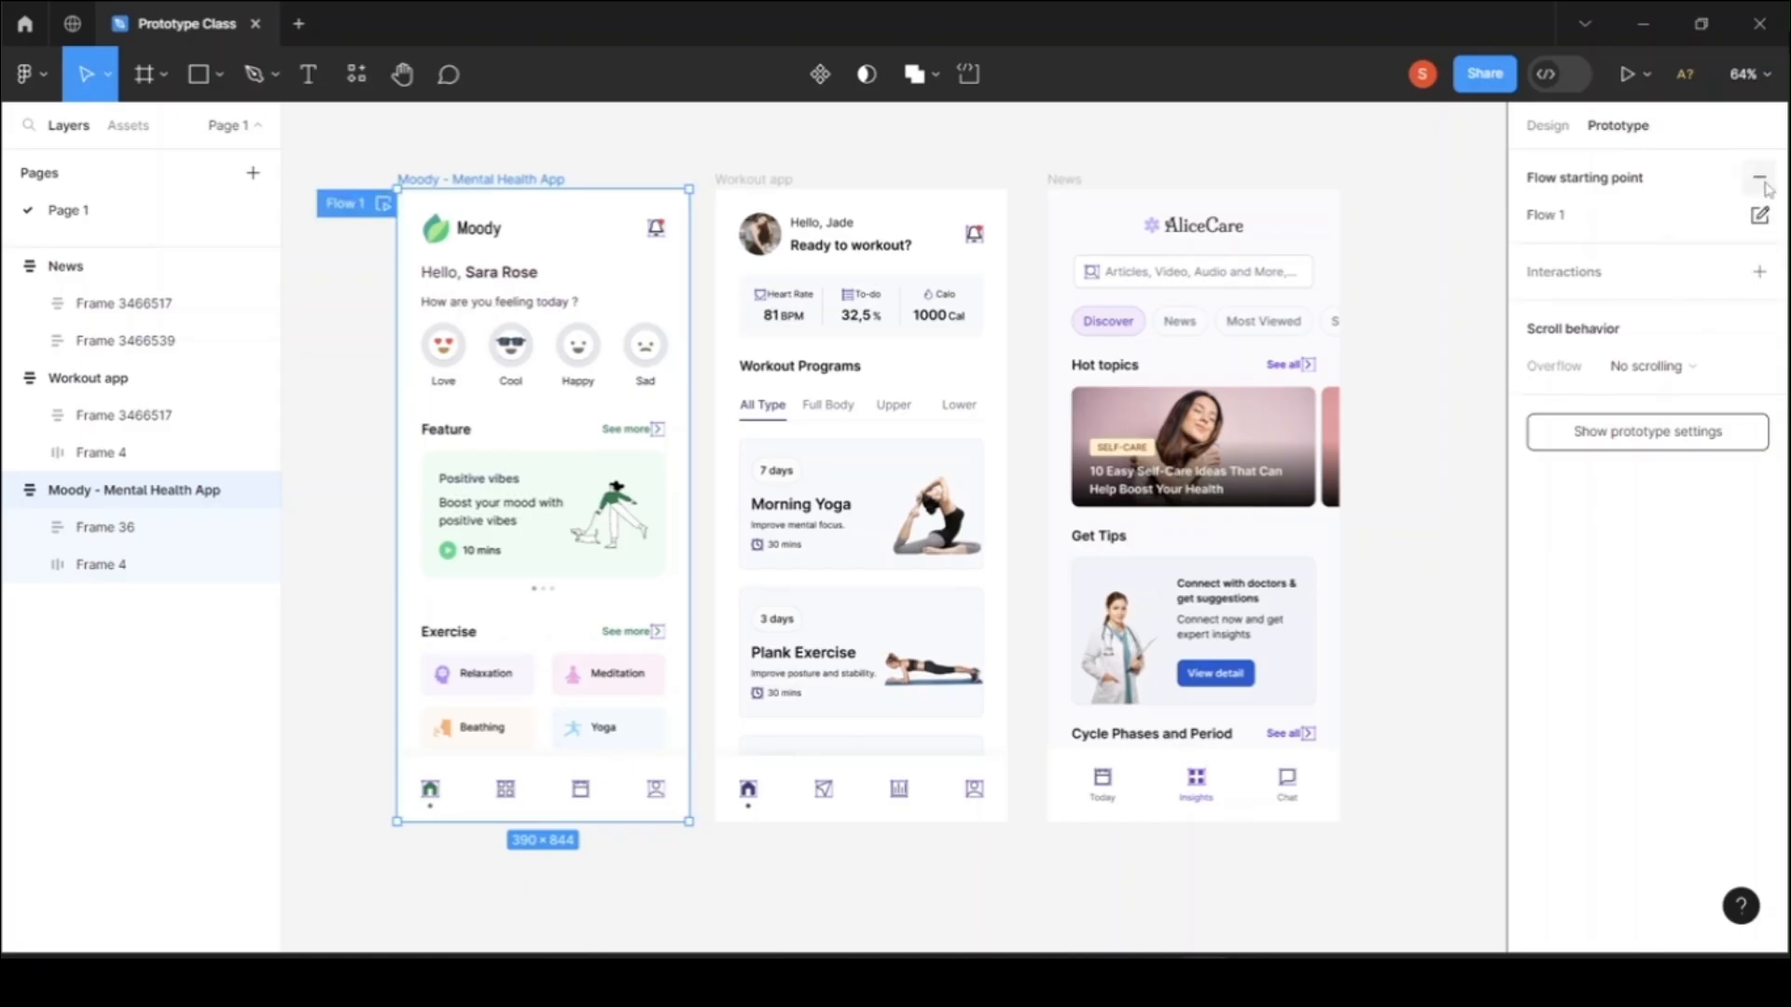
left_click(1760, 178)
left_click(1760, 234)
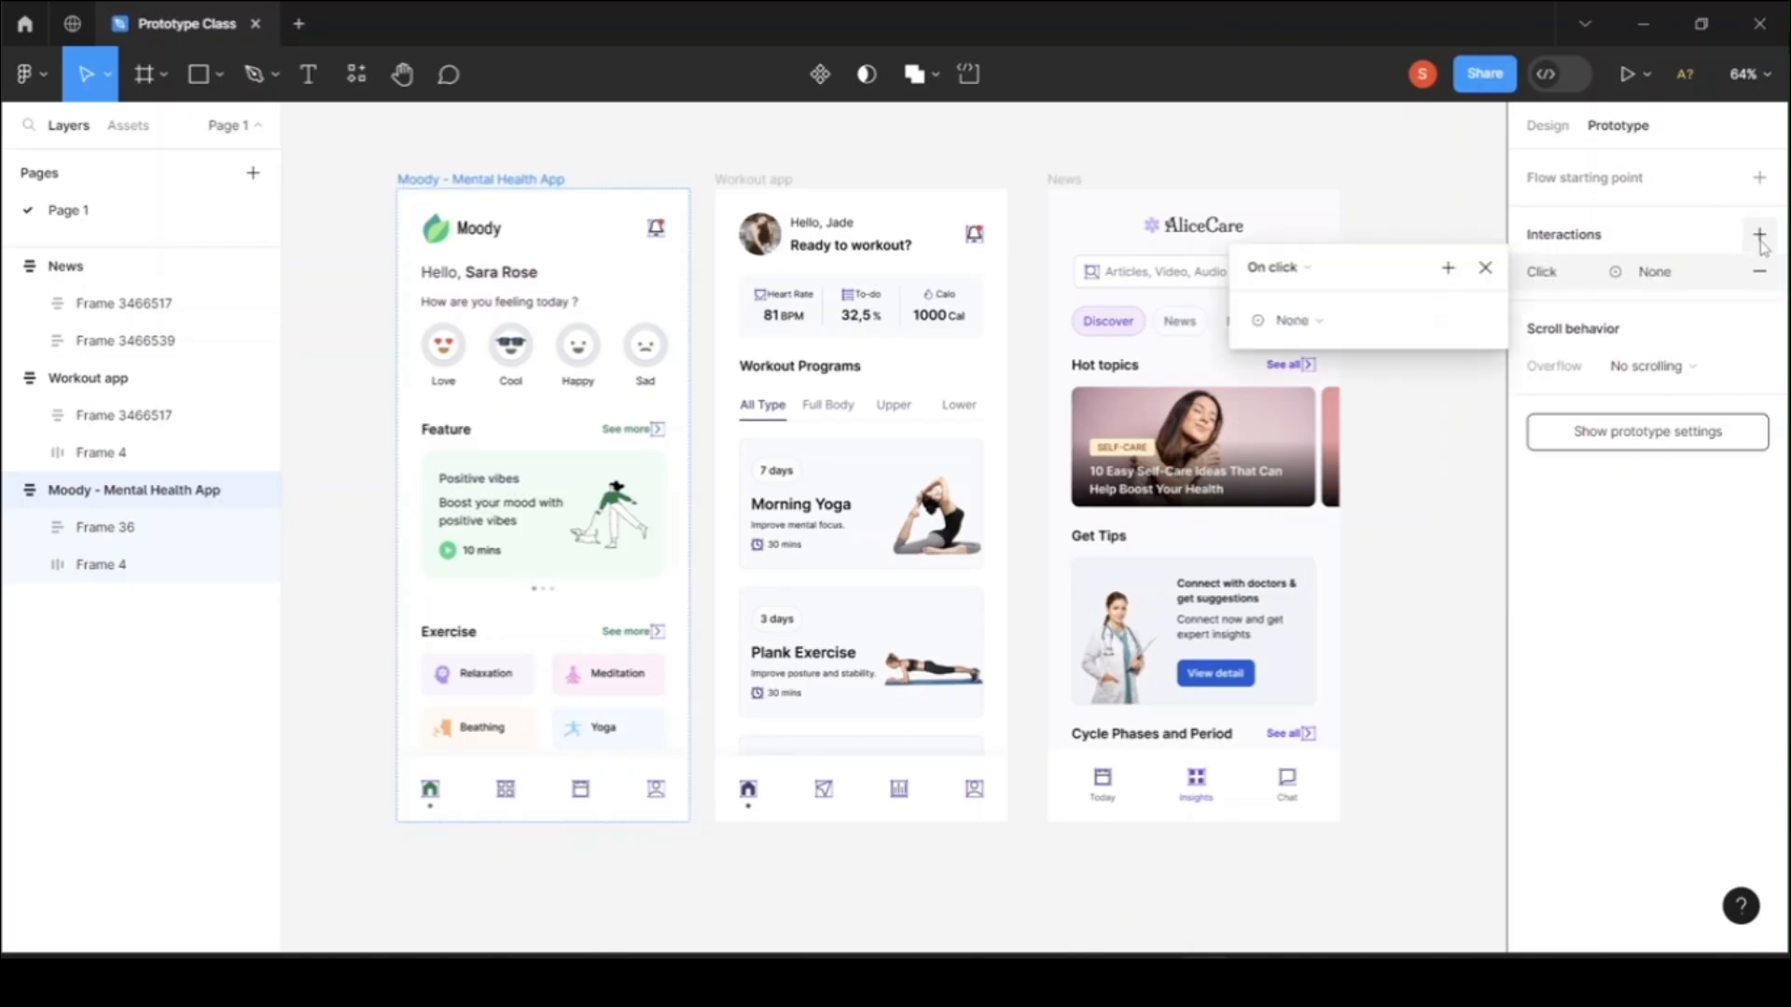
left_click(1731, 512)
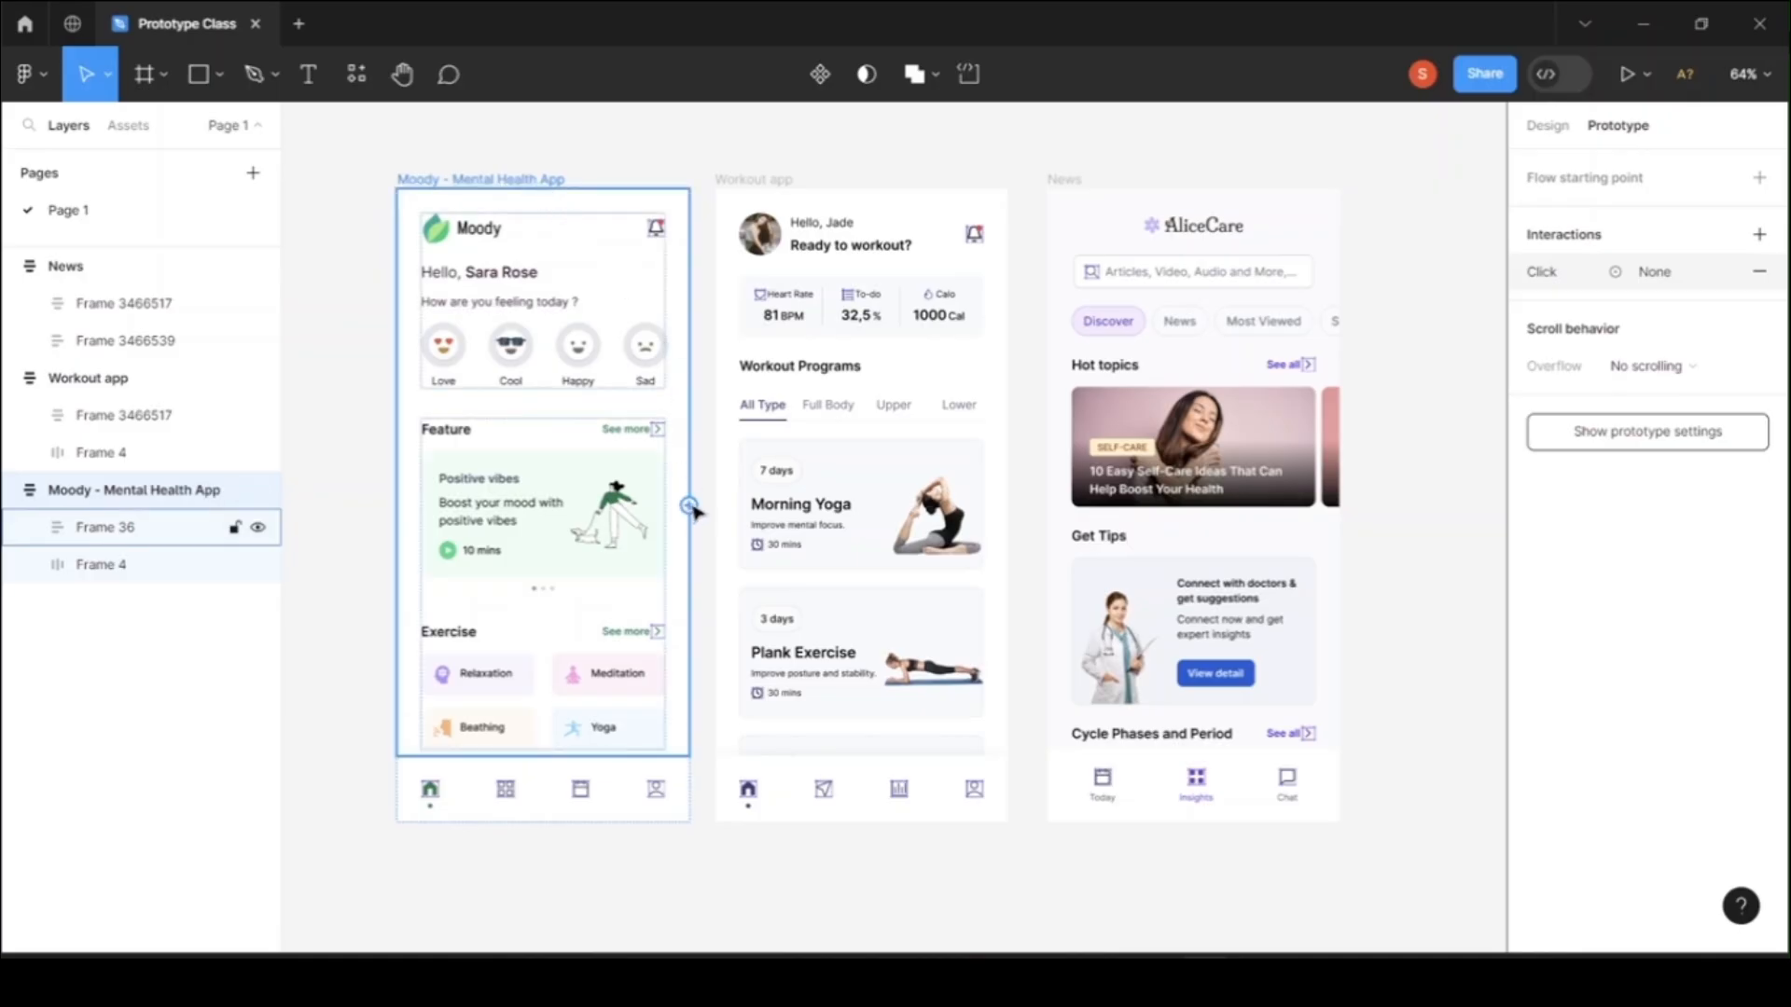
left_click_drag(688, 505, 808, 512)
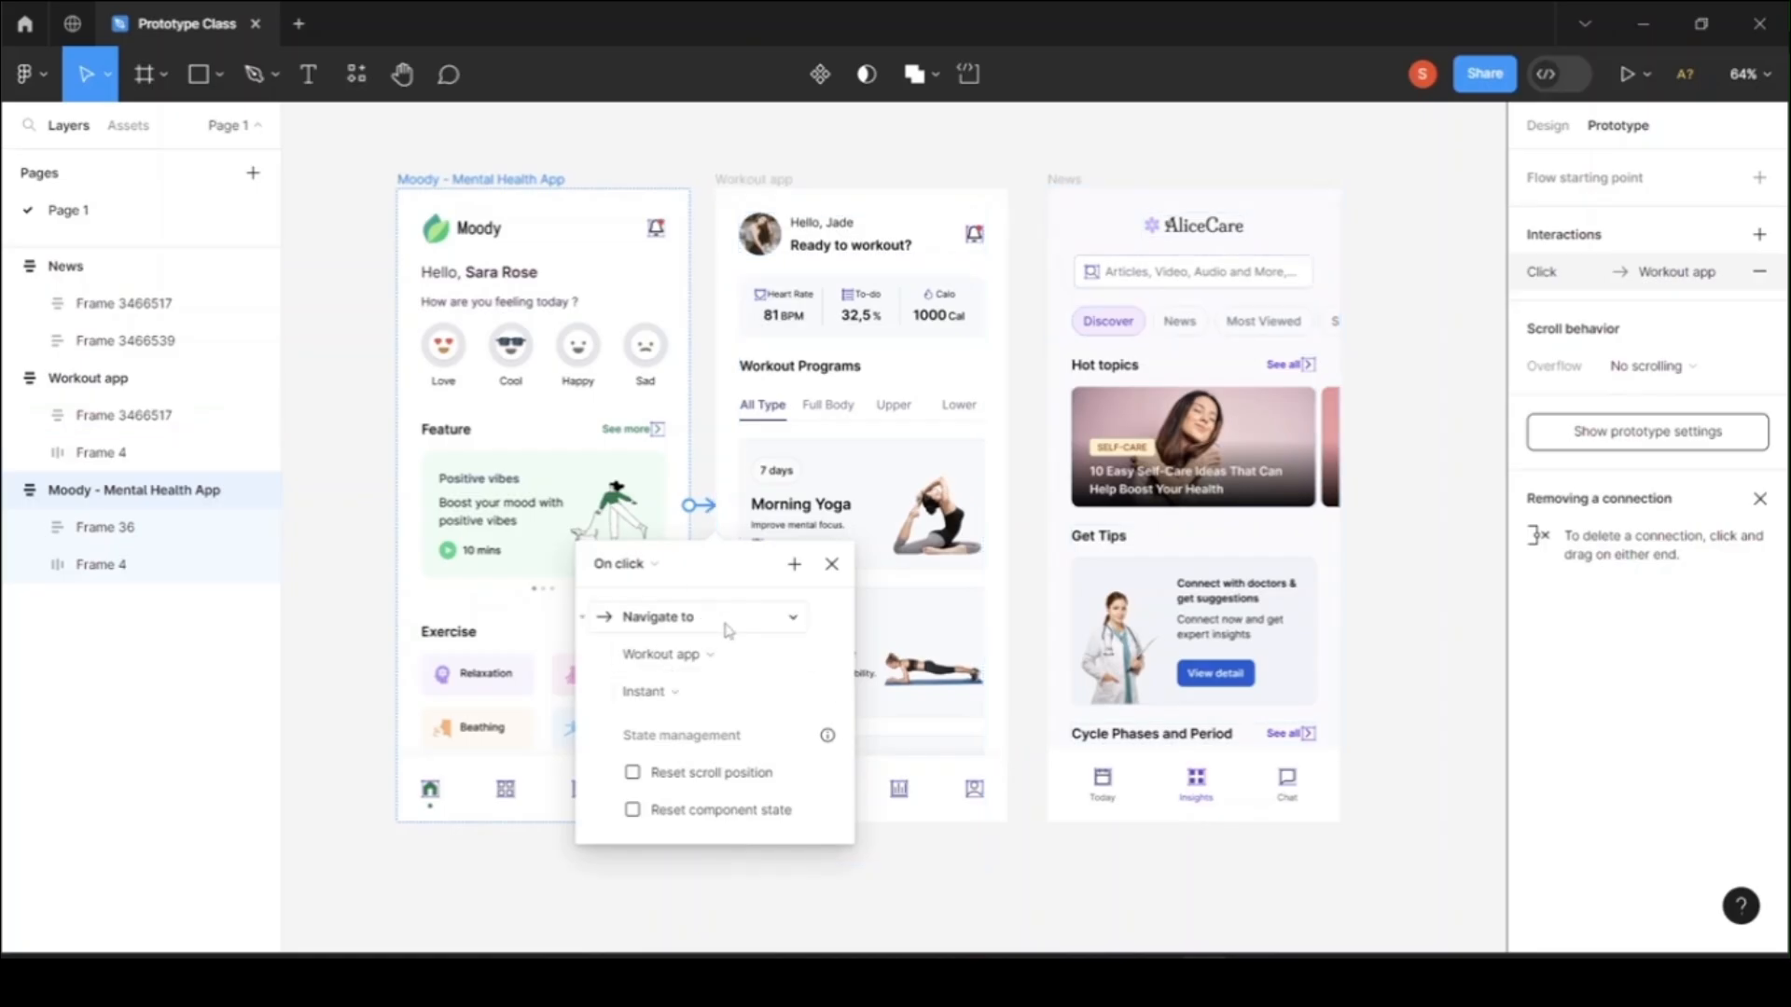
Step: Examine the action, destination, animation and trigger options of the connection between the Moody and Workout app screens
left_click(785, 620)
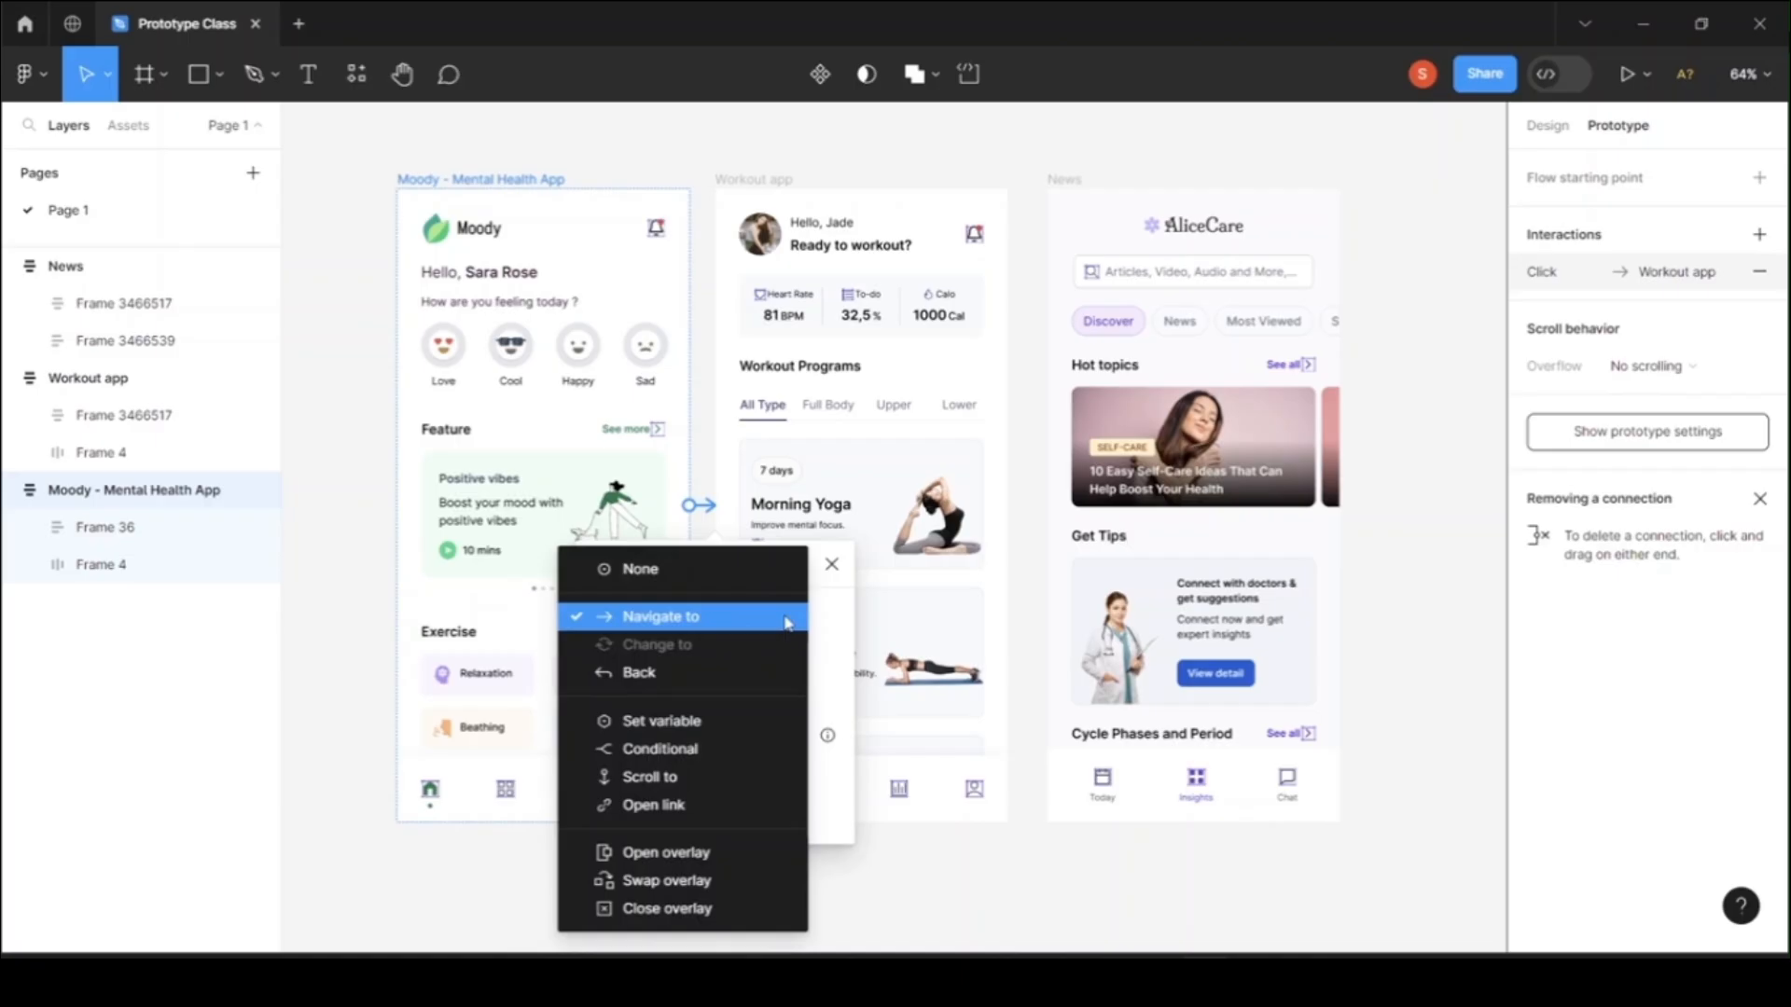
left_click(711, 622)
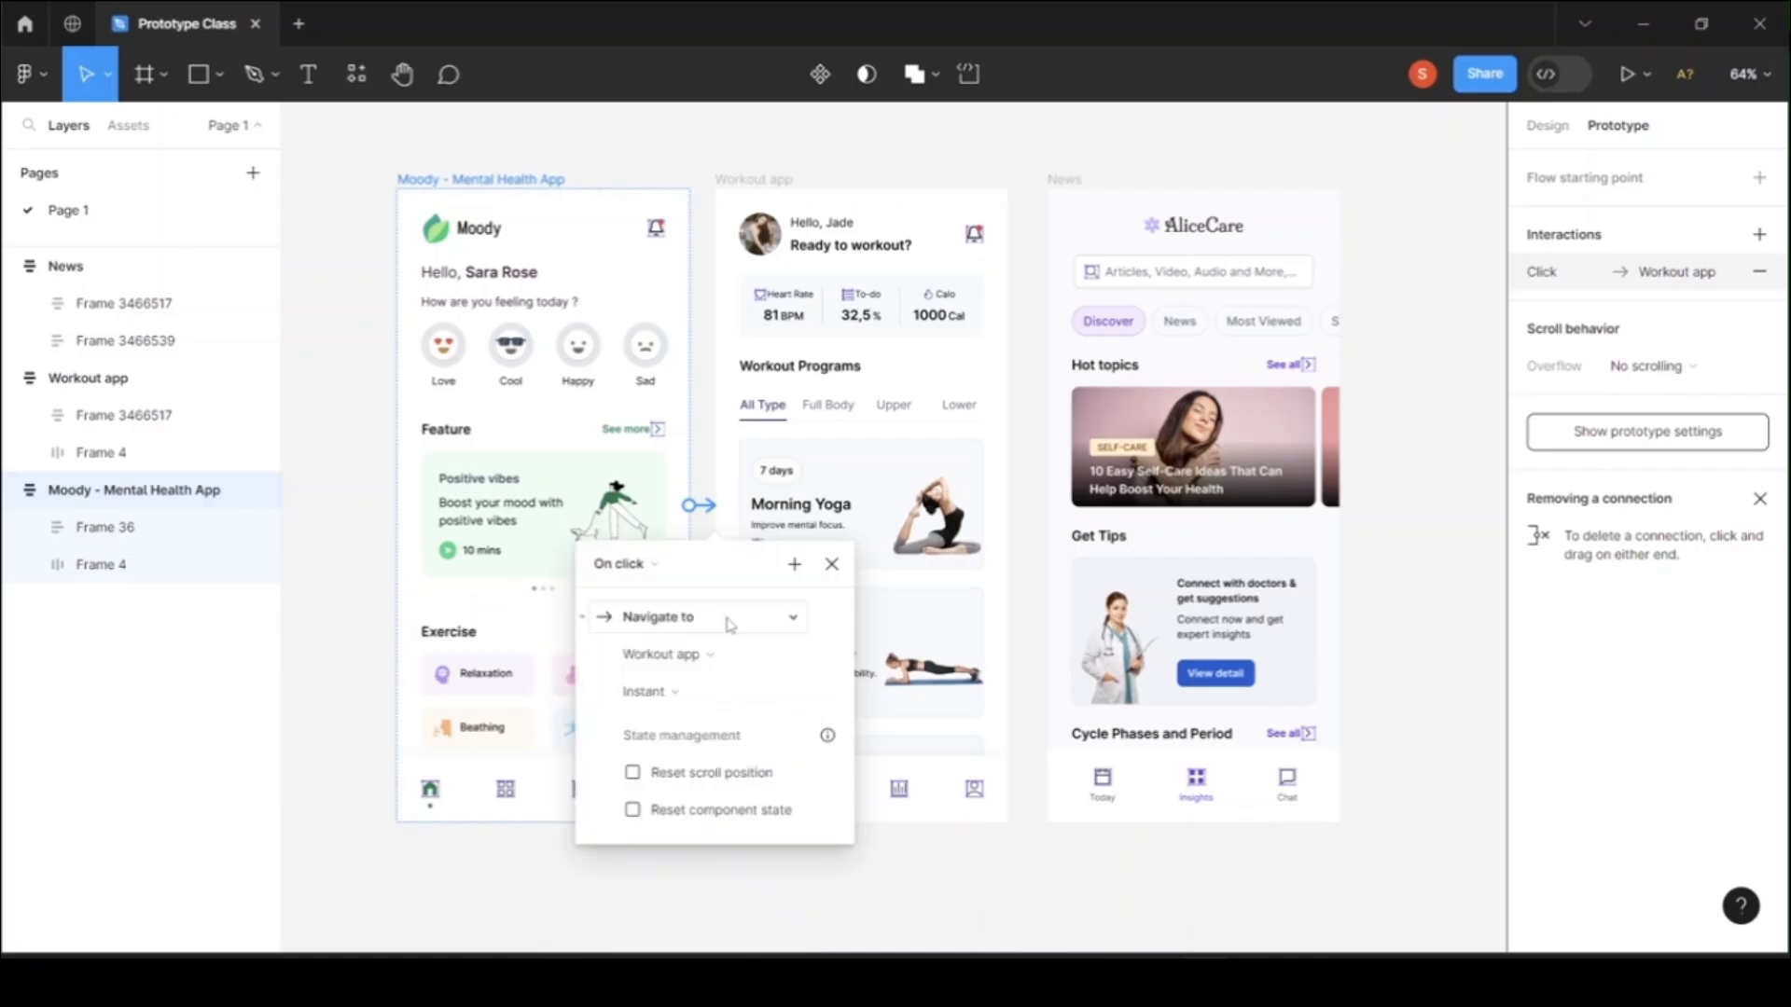
left_click(793, 663)
left_click(794, 663)
left_click(824, 694)
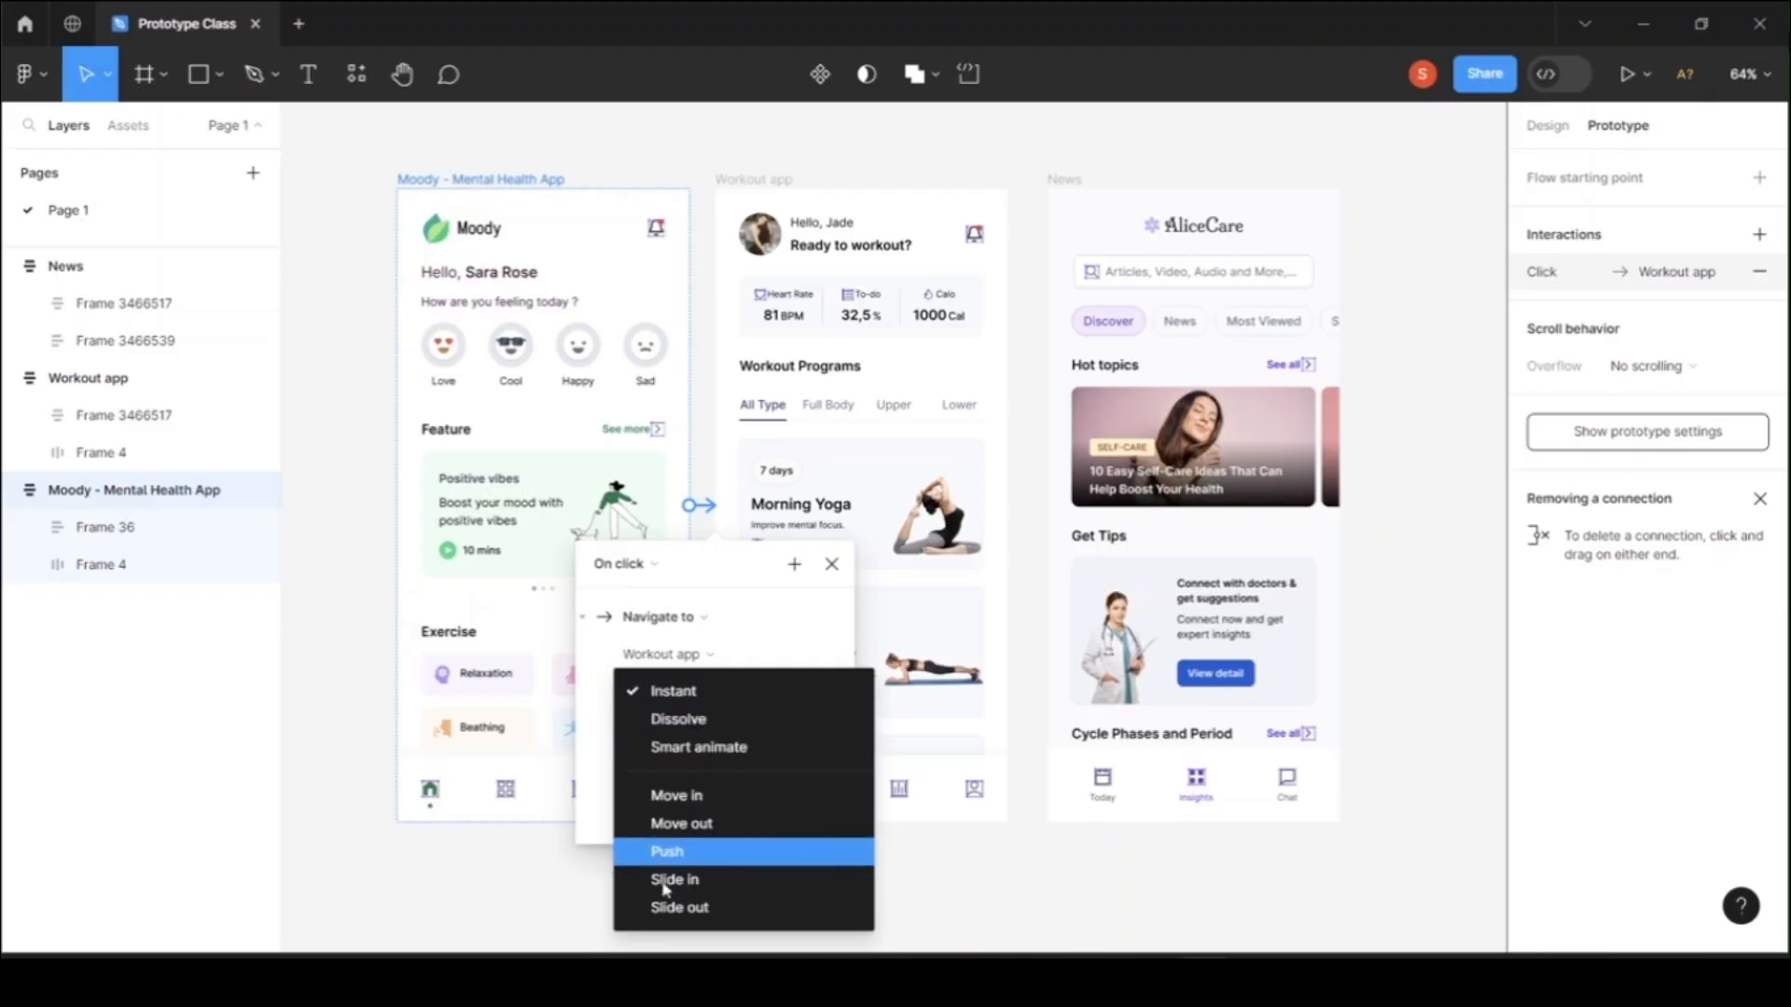
left_click(949, 908)
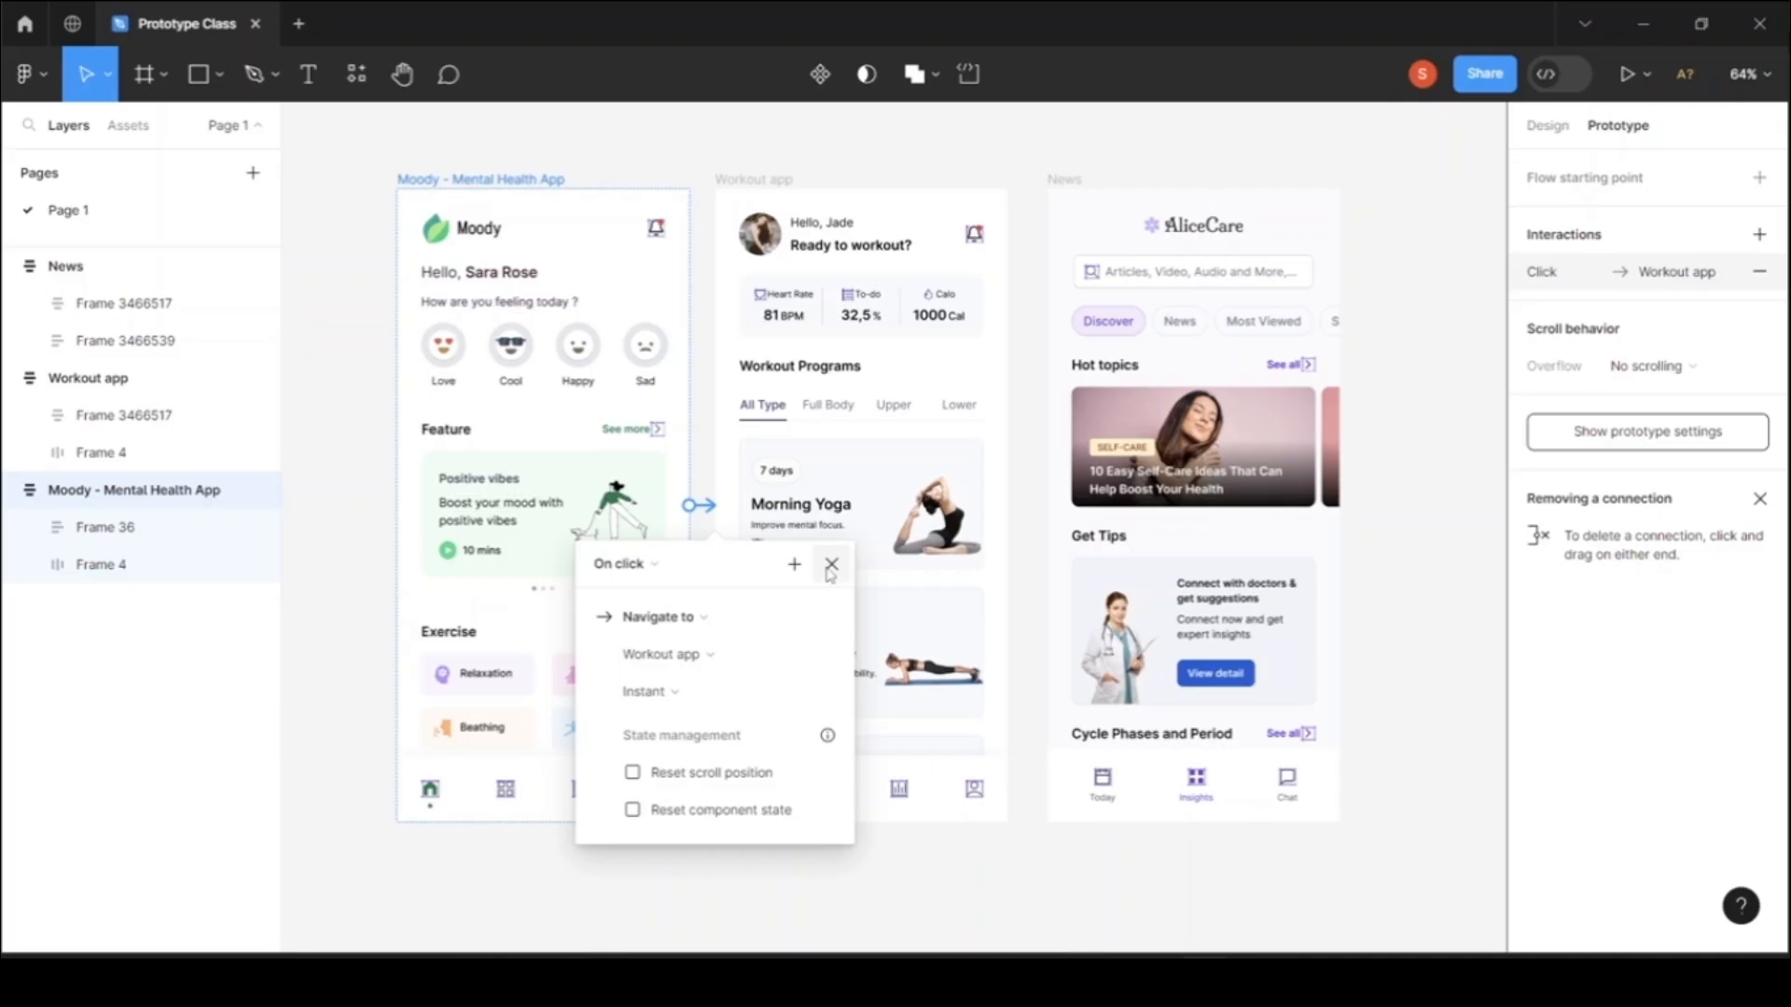
left_click(642, 565)
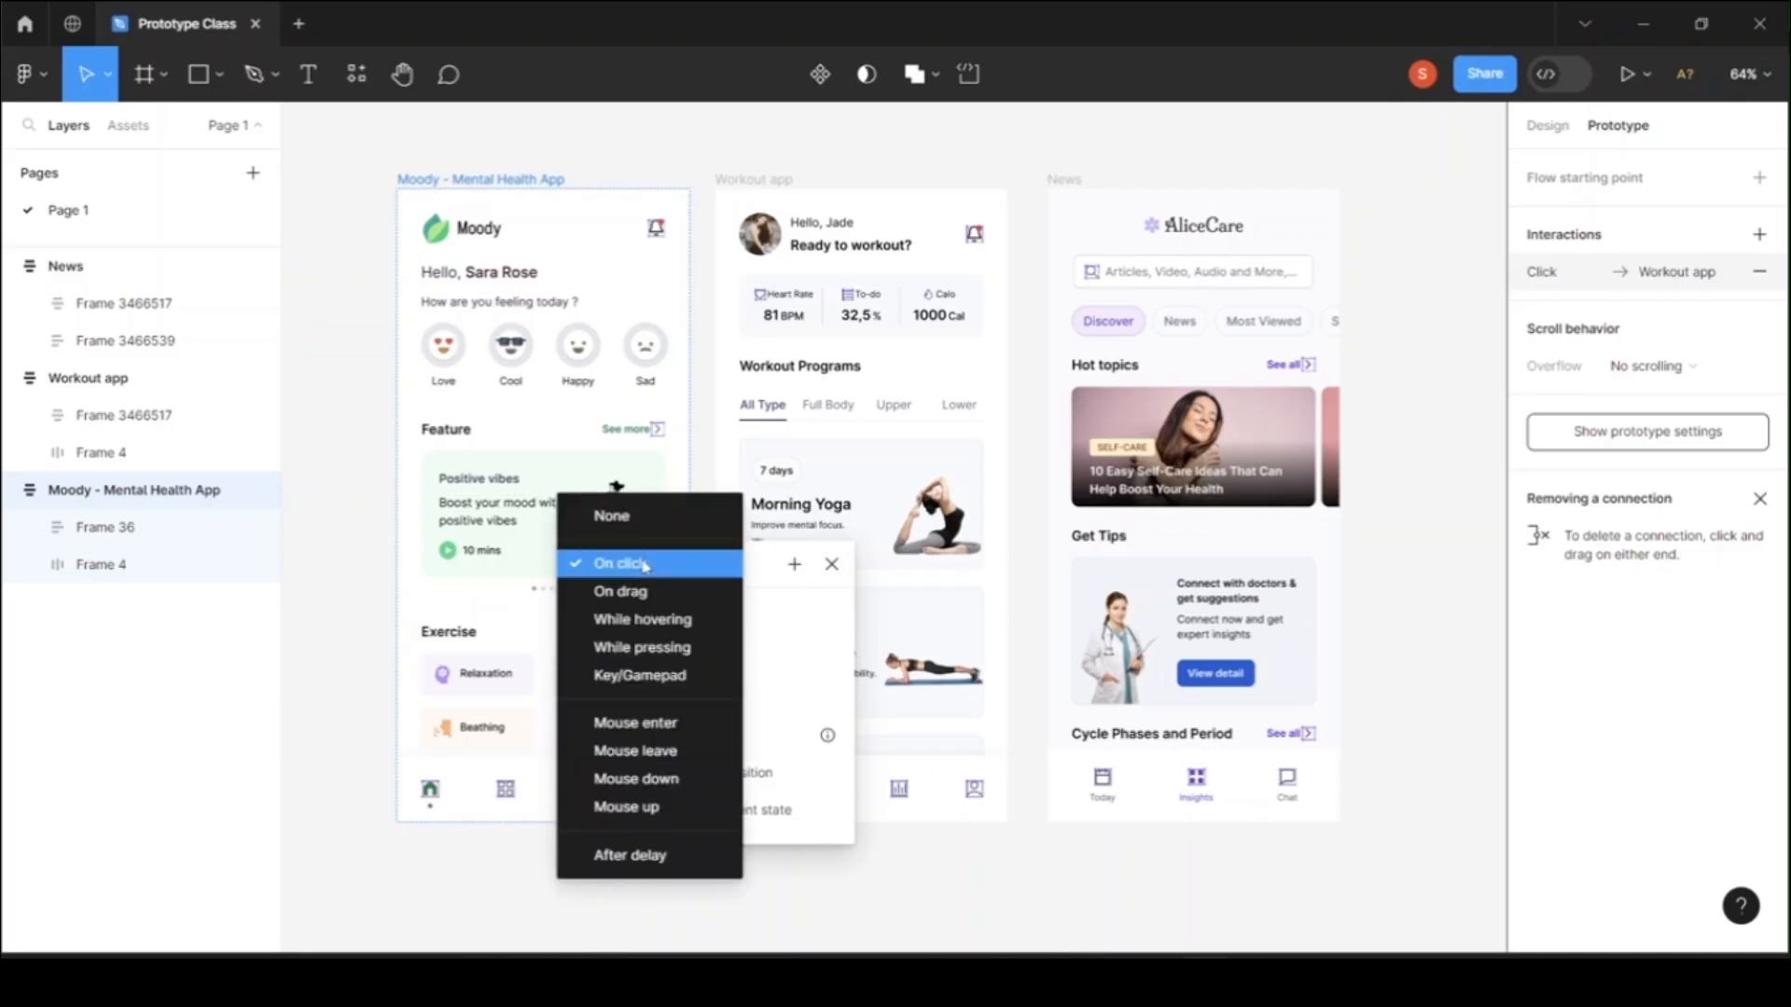
left_click(642, 566)
left_click(1003, 856)
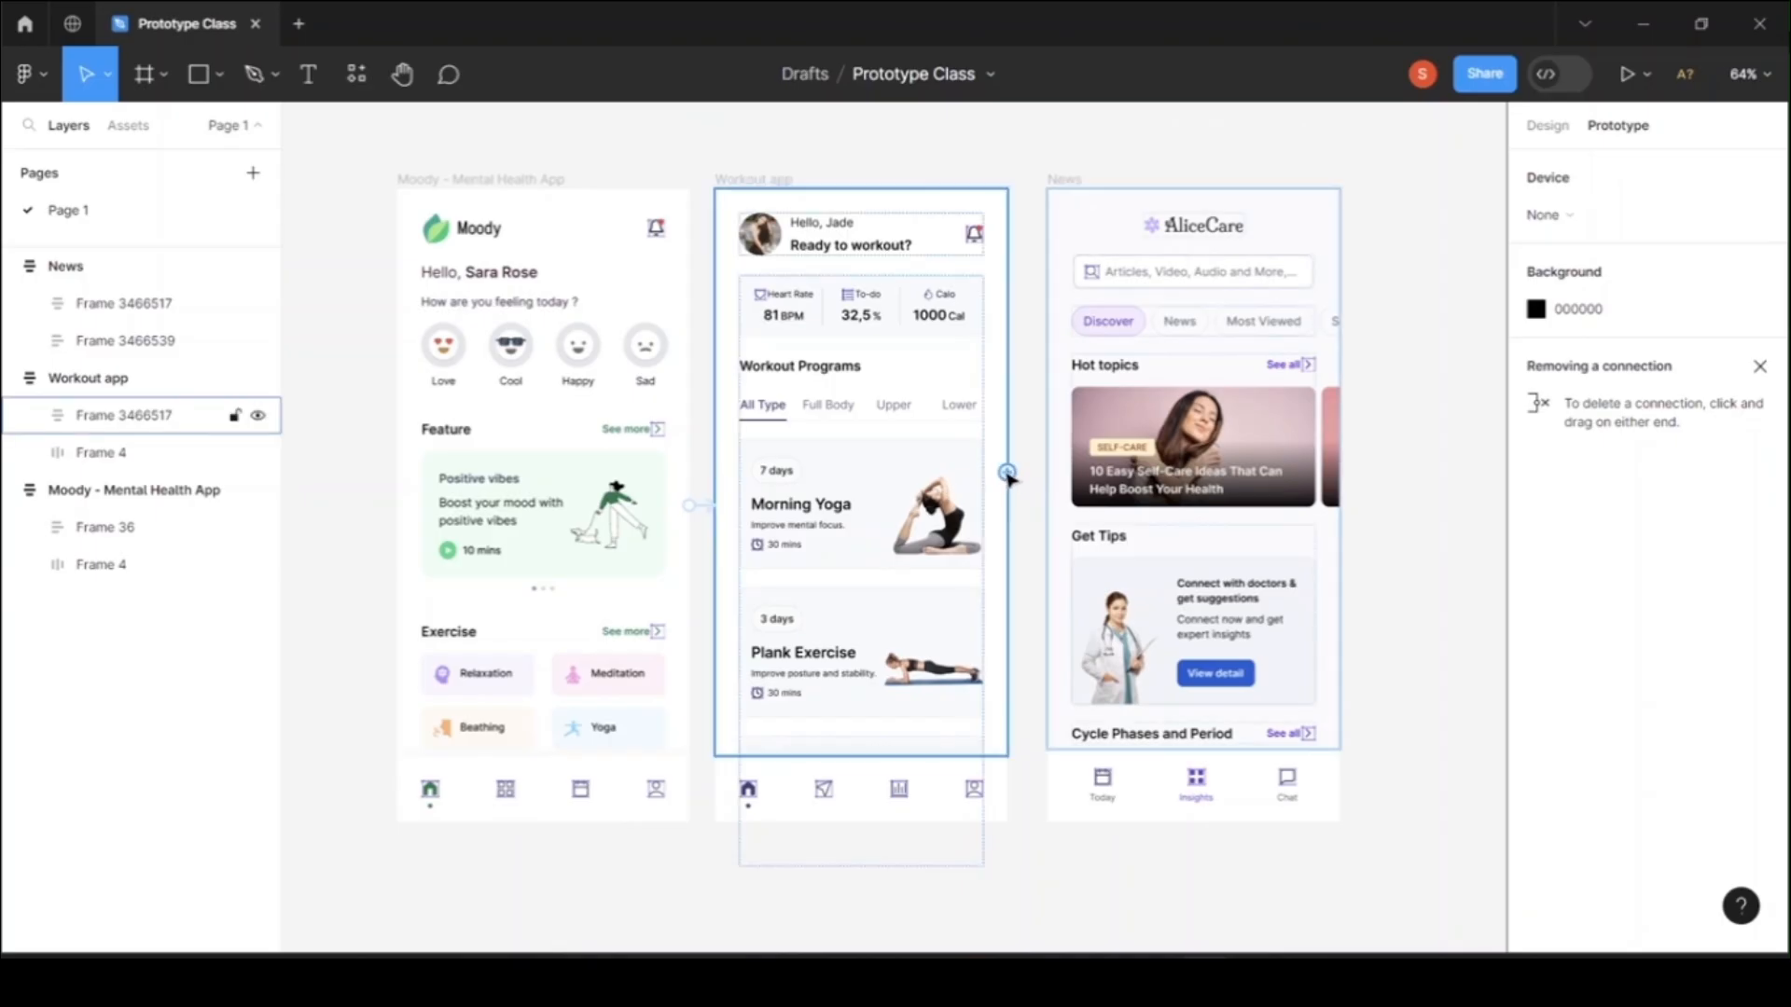
Step: Connect the main content frame of the Workout app to the News frame with an on-click Navigate to interaction
left_click_drag(1008, 474, 1069, 427)
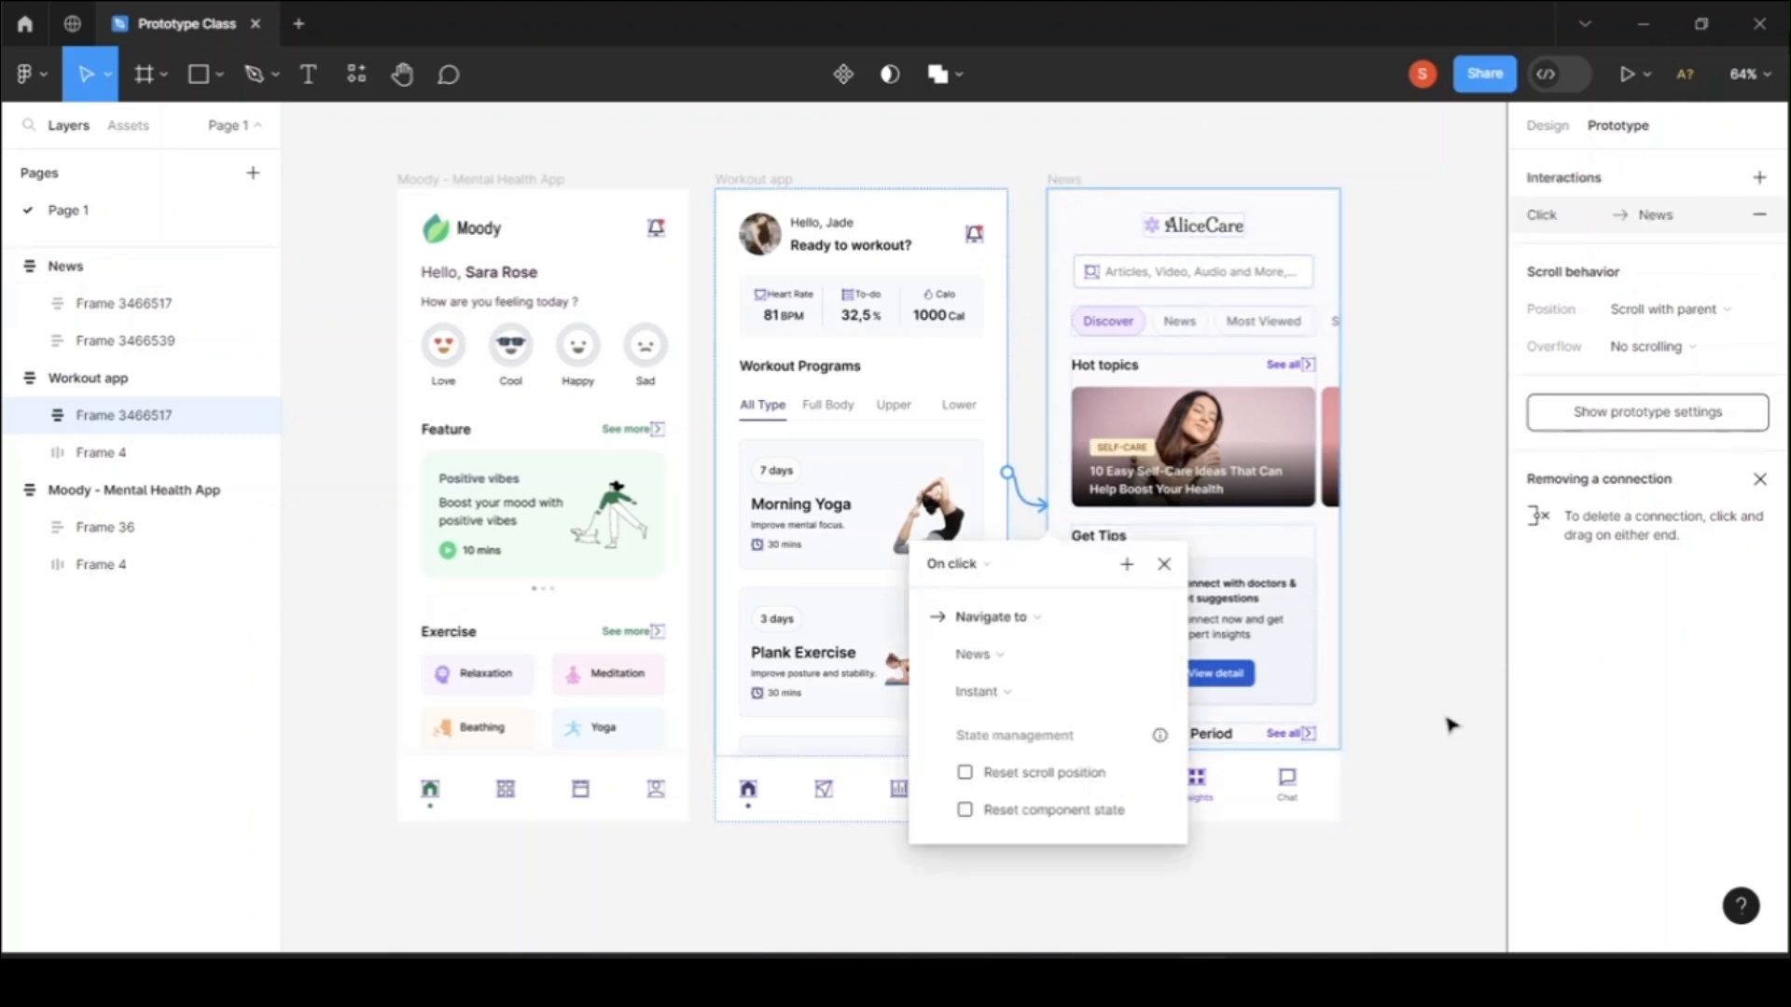
left_click(1283, 817)
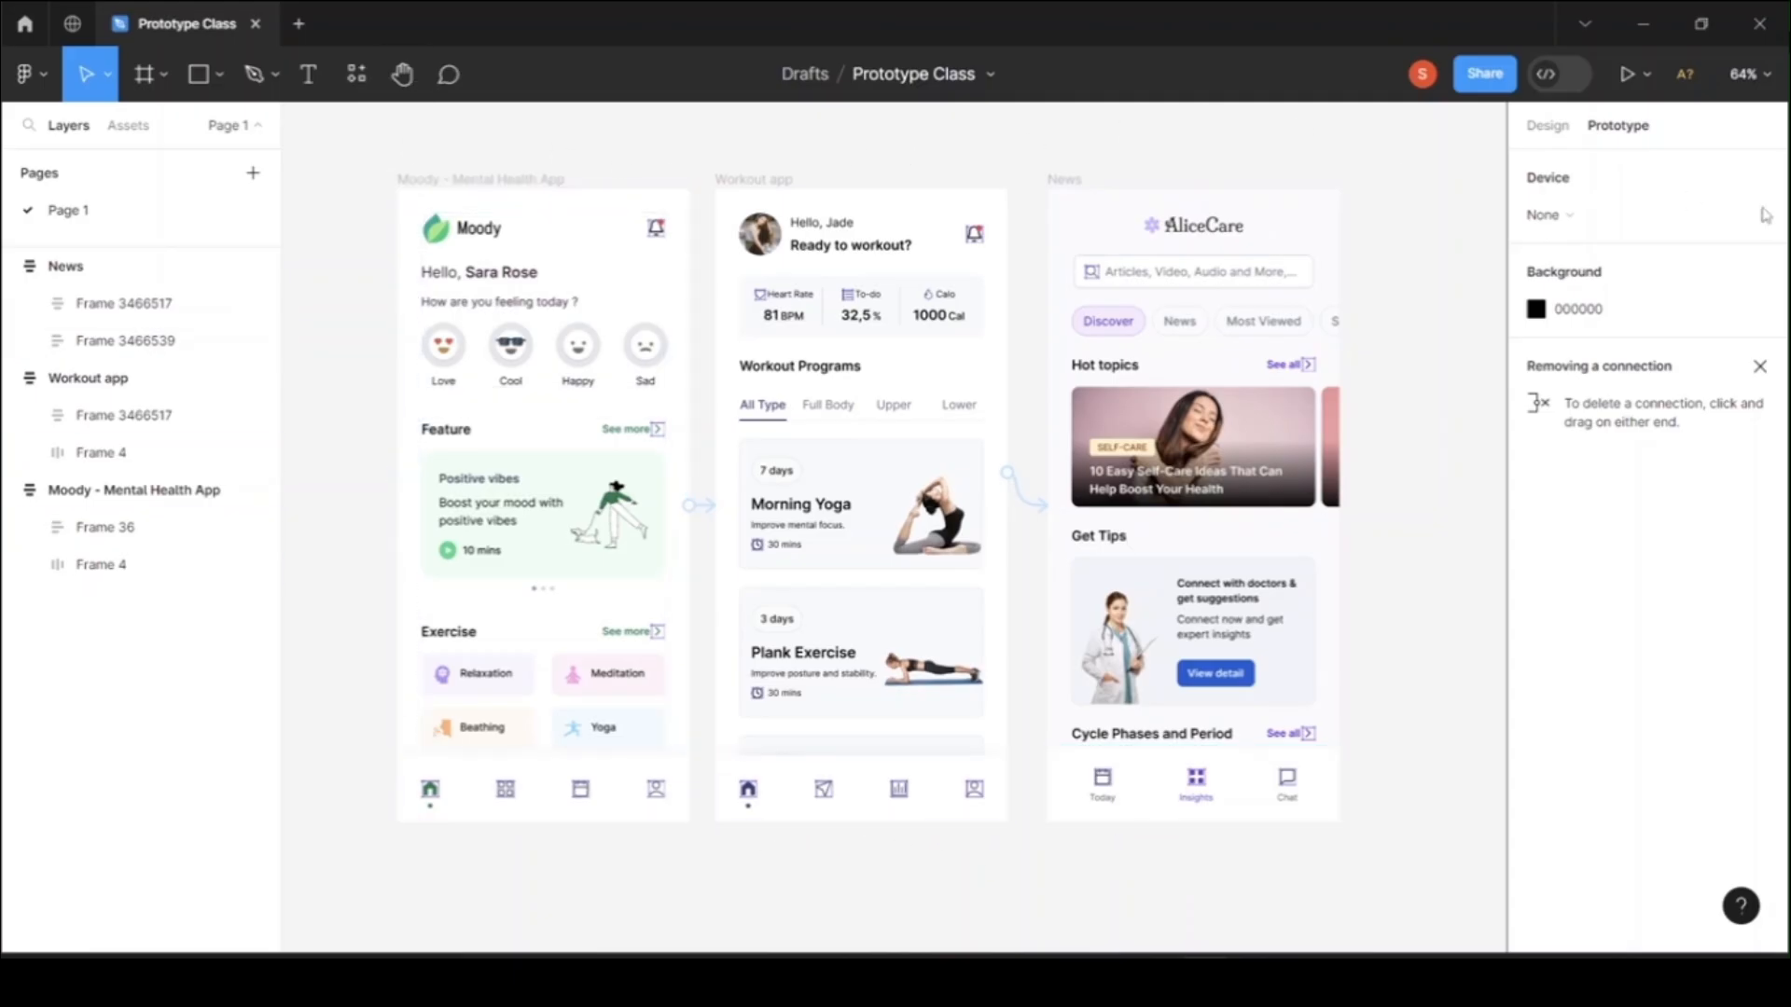
Step: Present the prototype and follow its links from the Moody screen through the Workout screen to News
left_click(1646, 79)
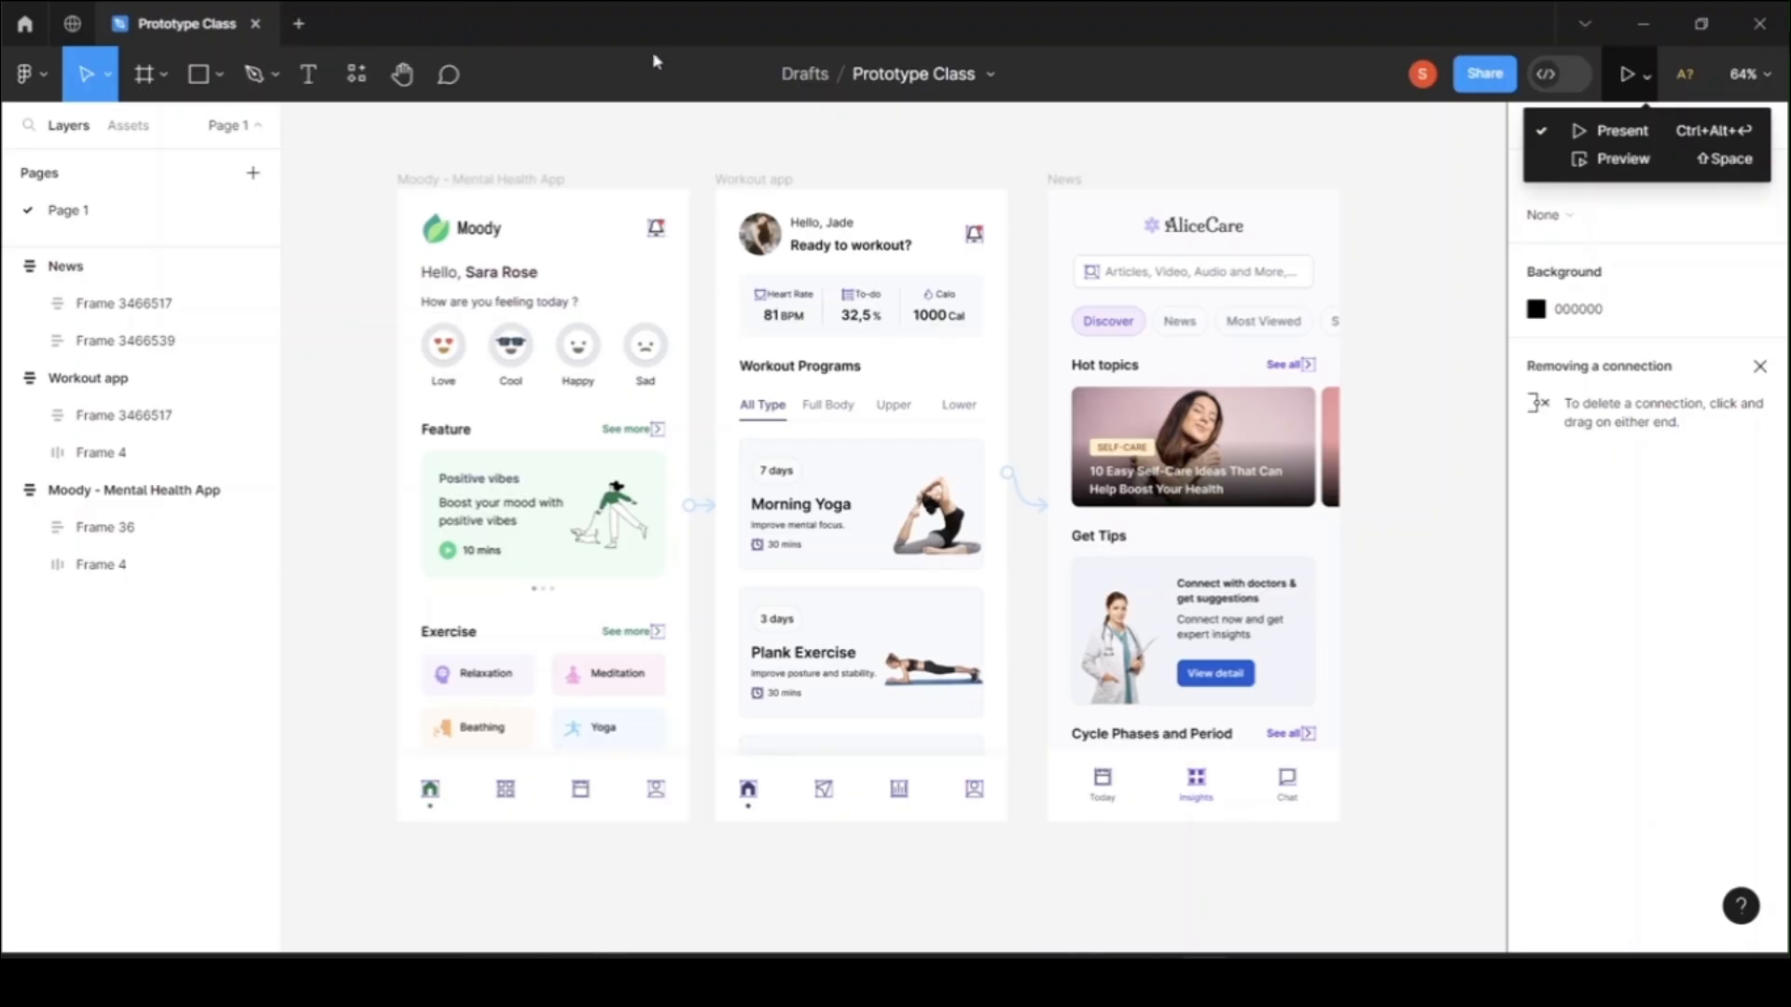
left_click(1604, 131)
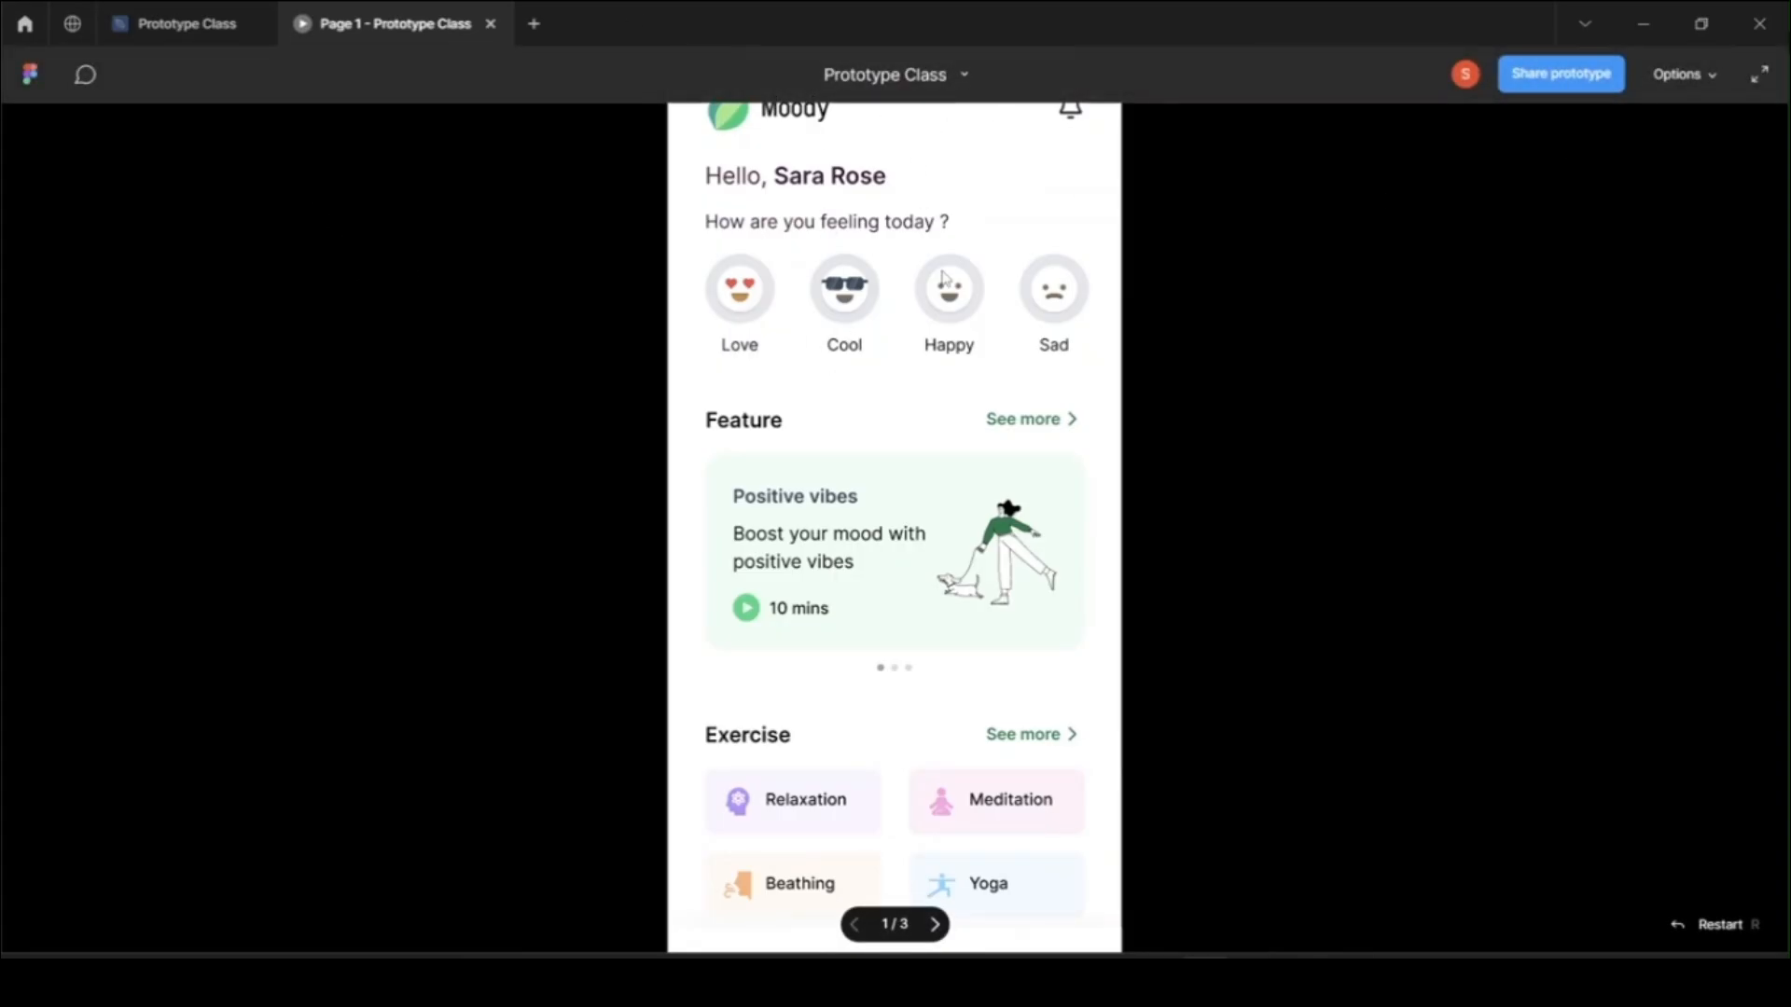
left_click(962, 420)
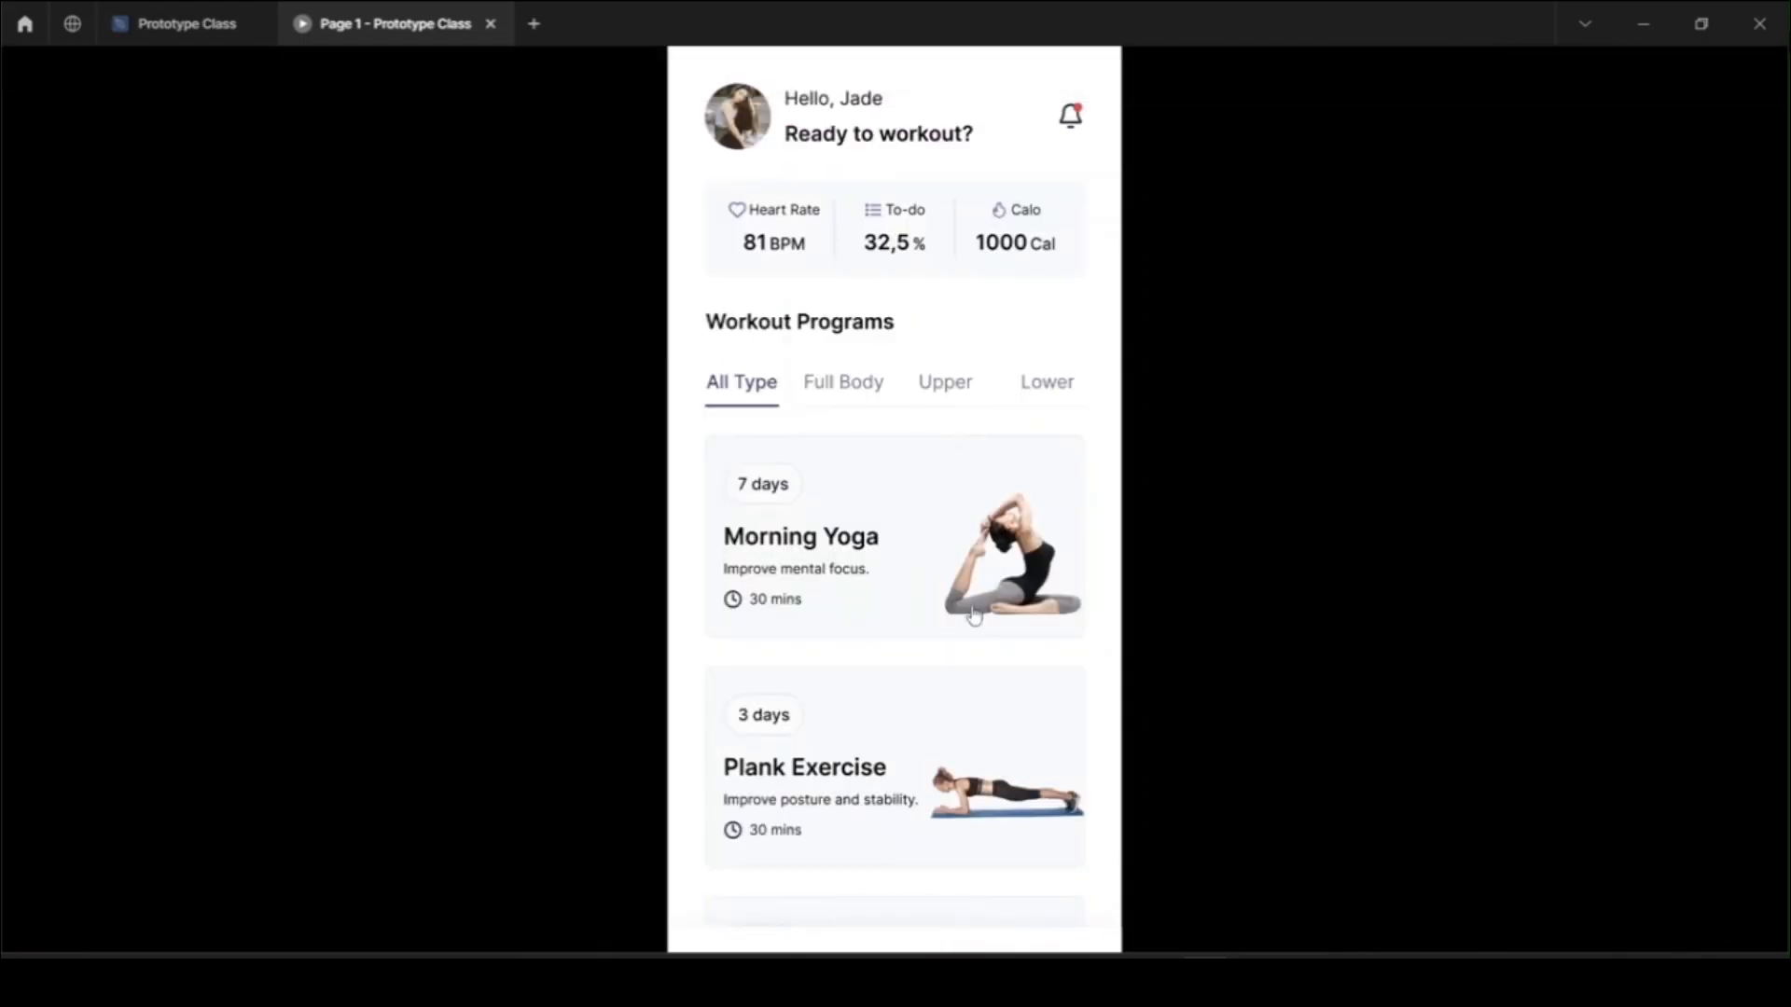
left_click(932, 414)
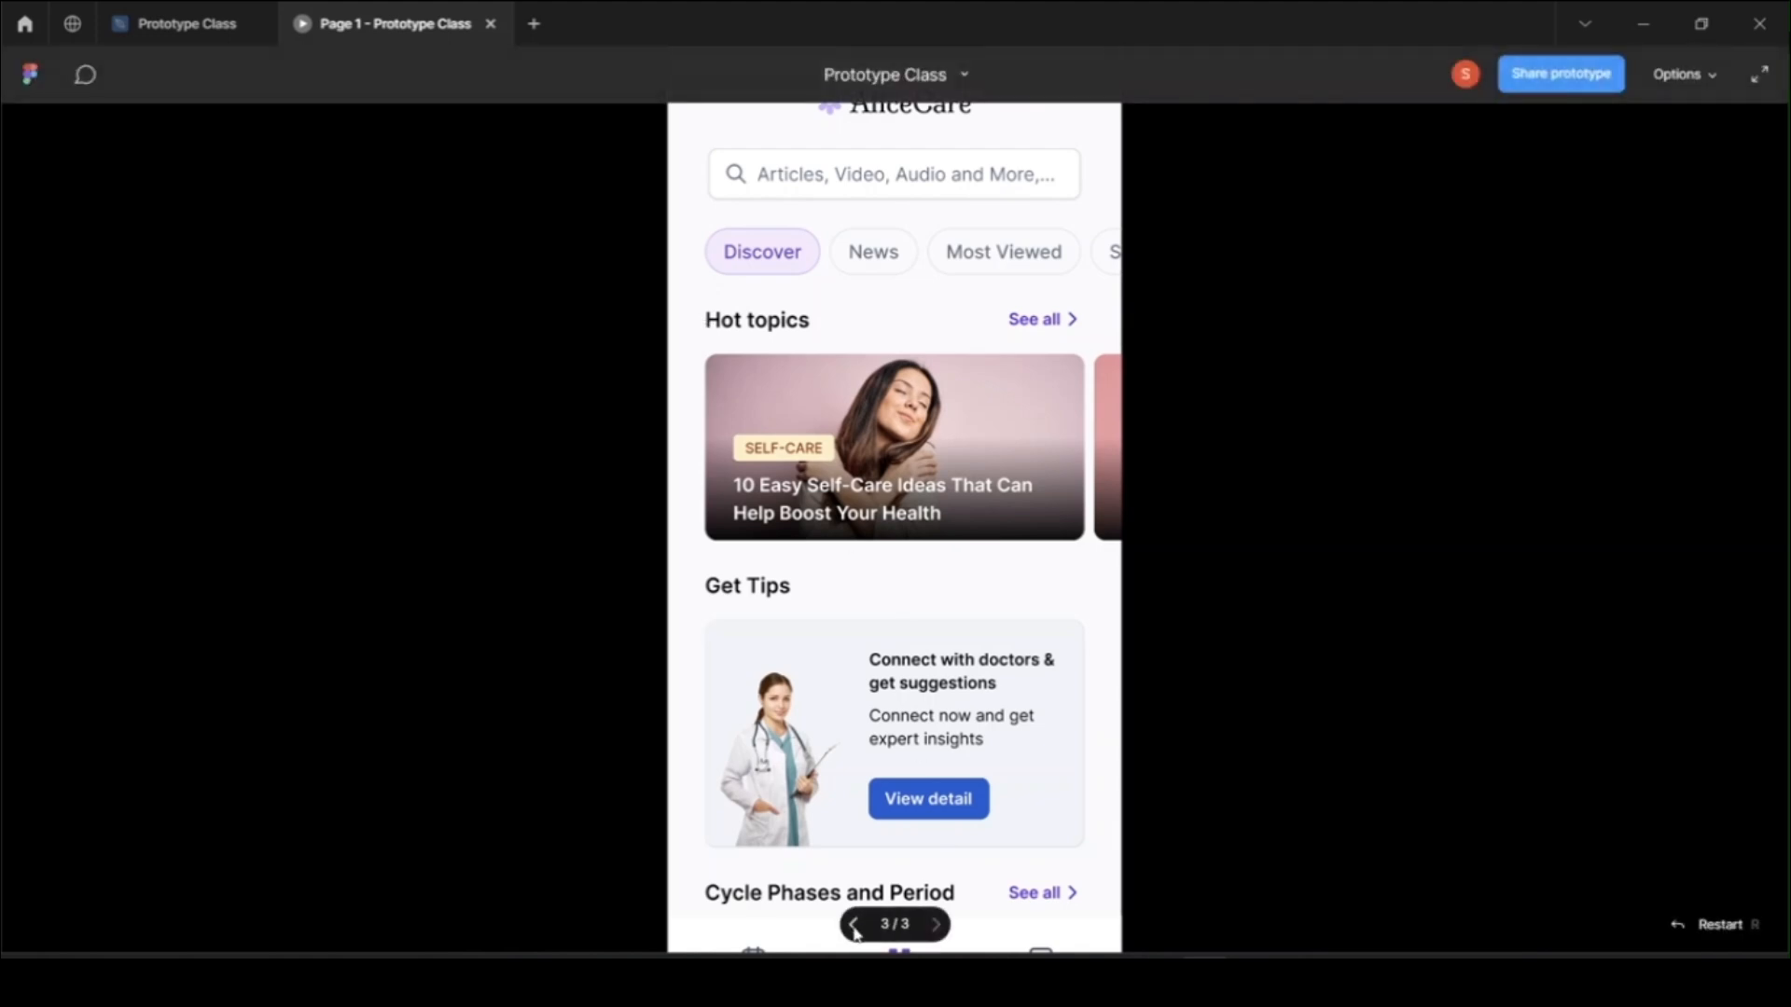
Step: Go back to the first prototype screen, page forward to the third, and return to the first again
left_click(854, 925)
left_click(854, 925)
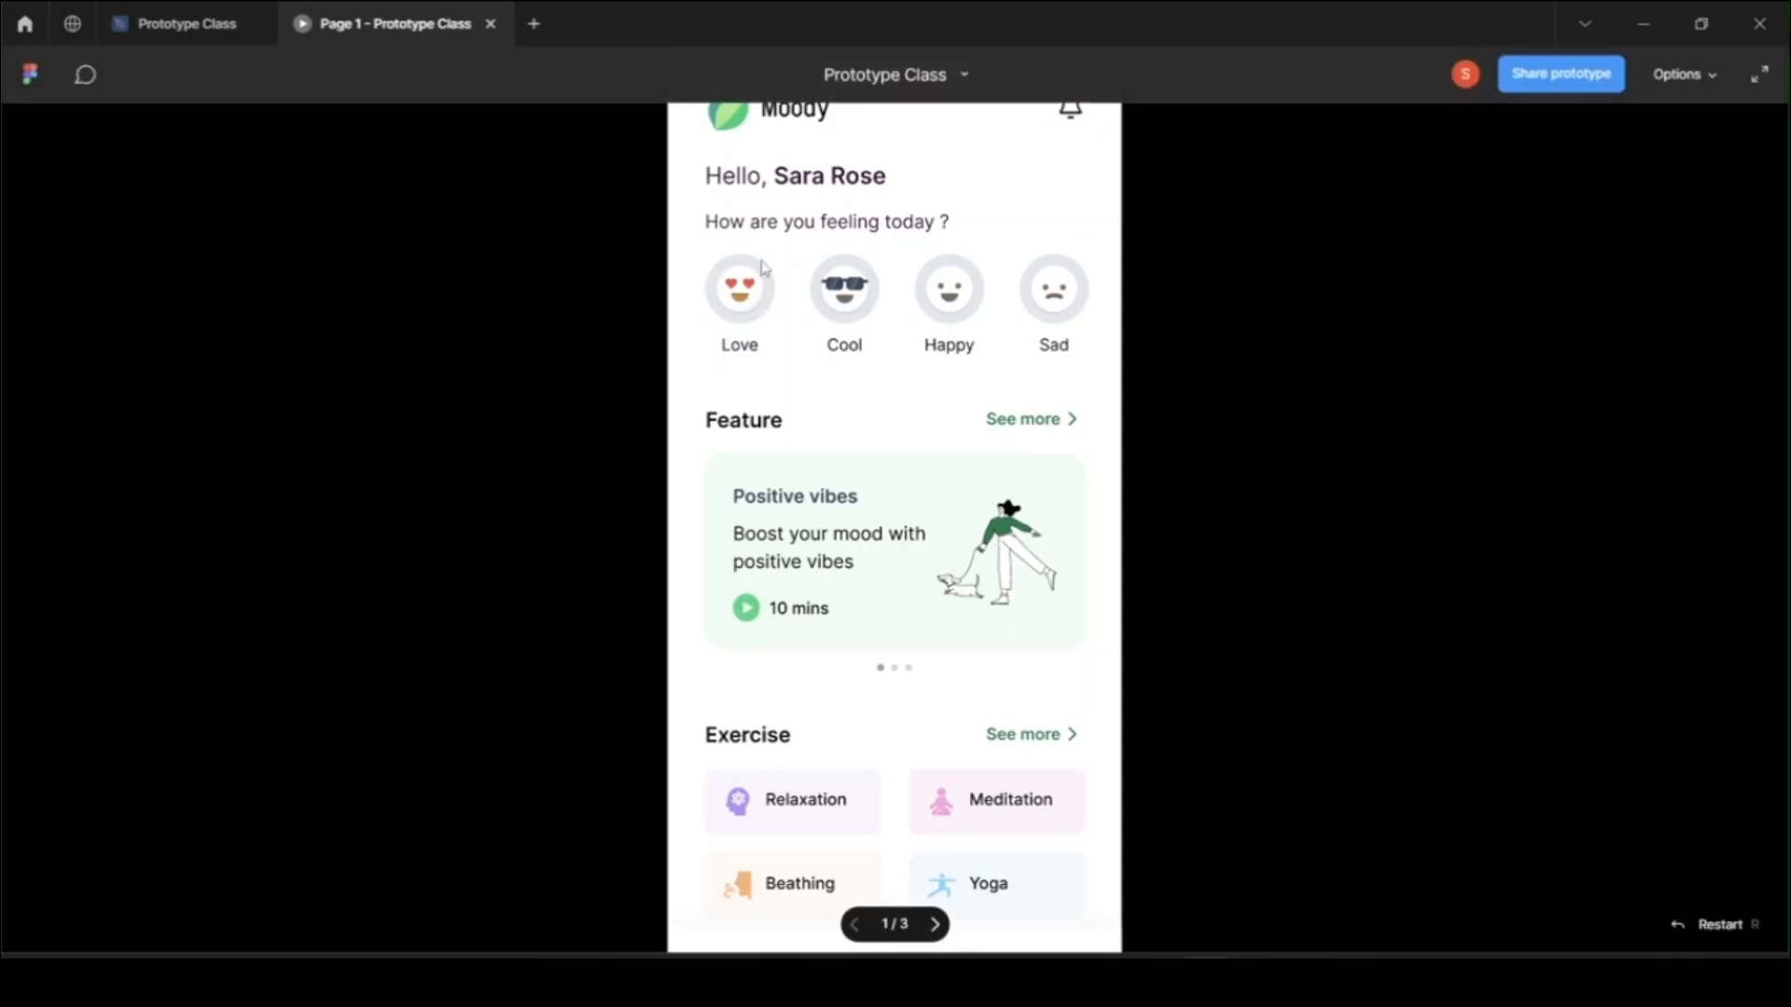
key("Right")
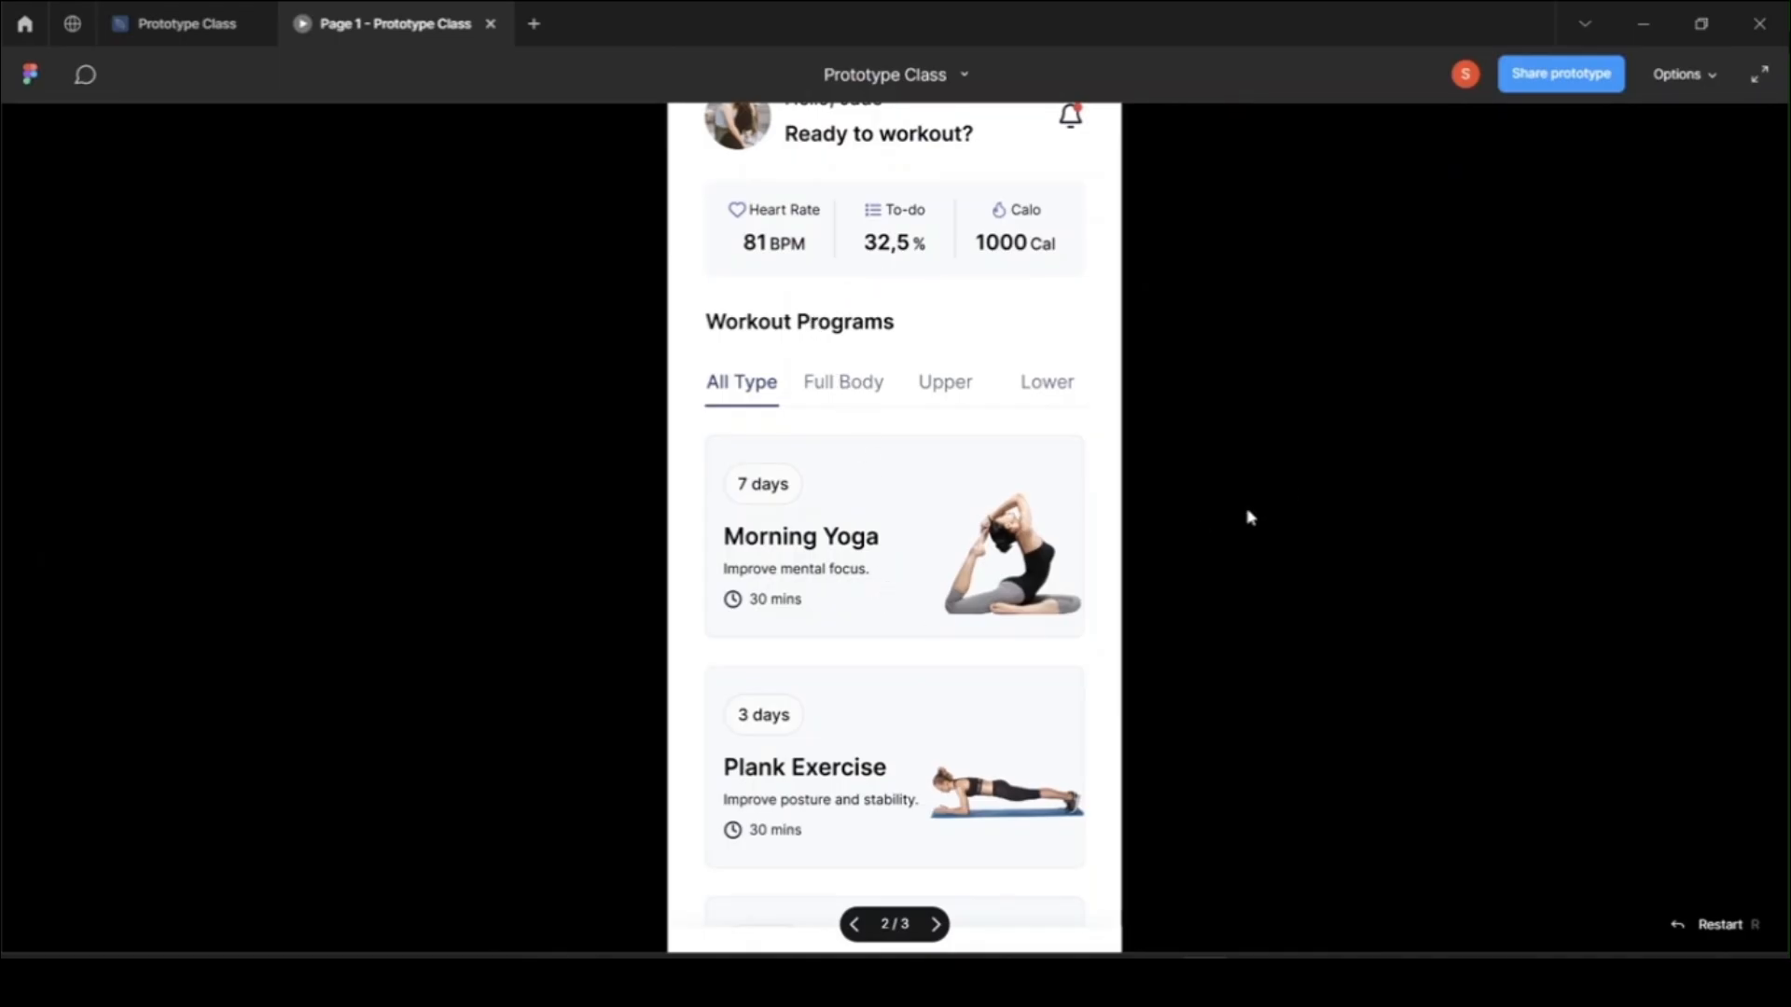
key("Right")
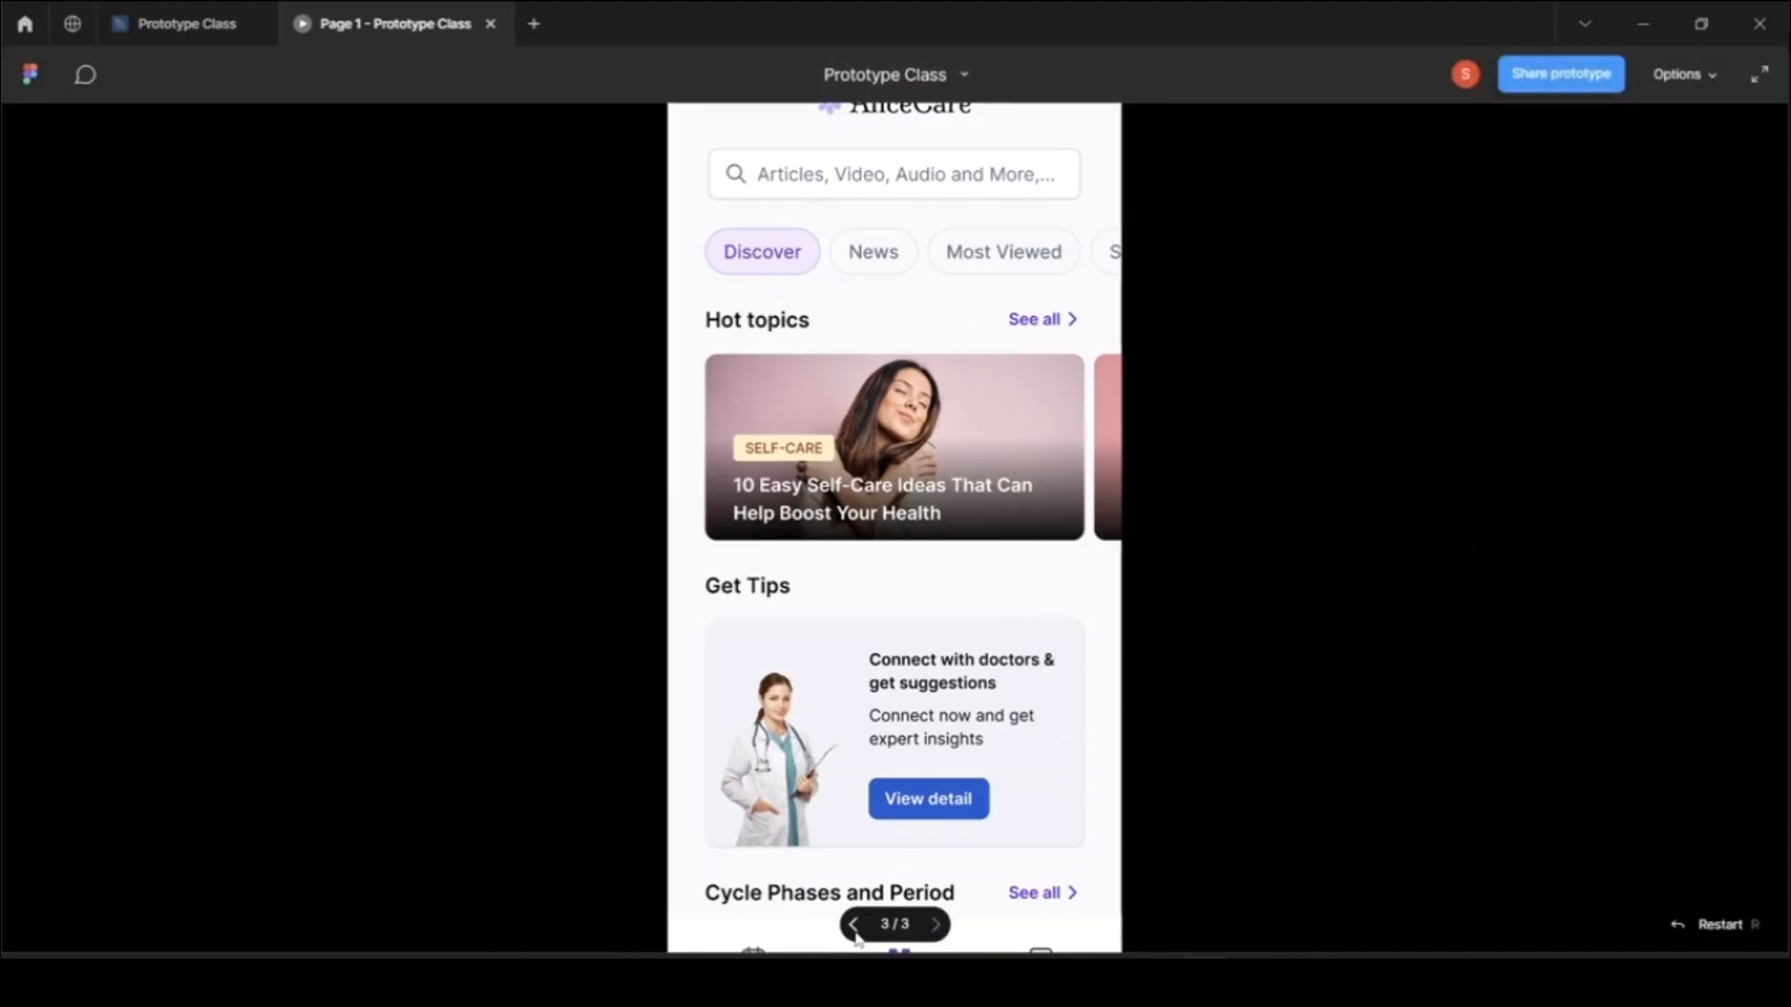
left_click(855, 933)
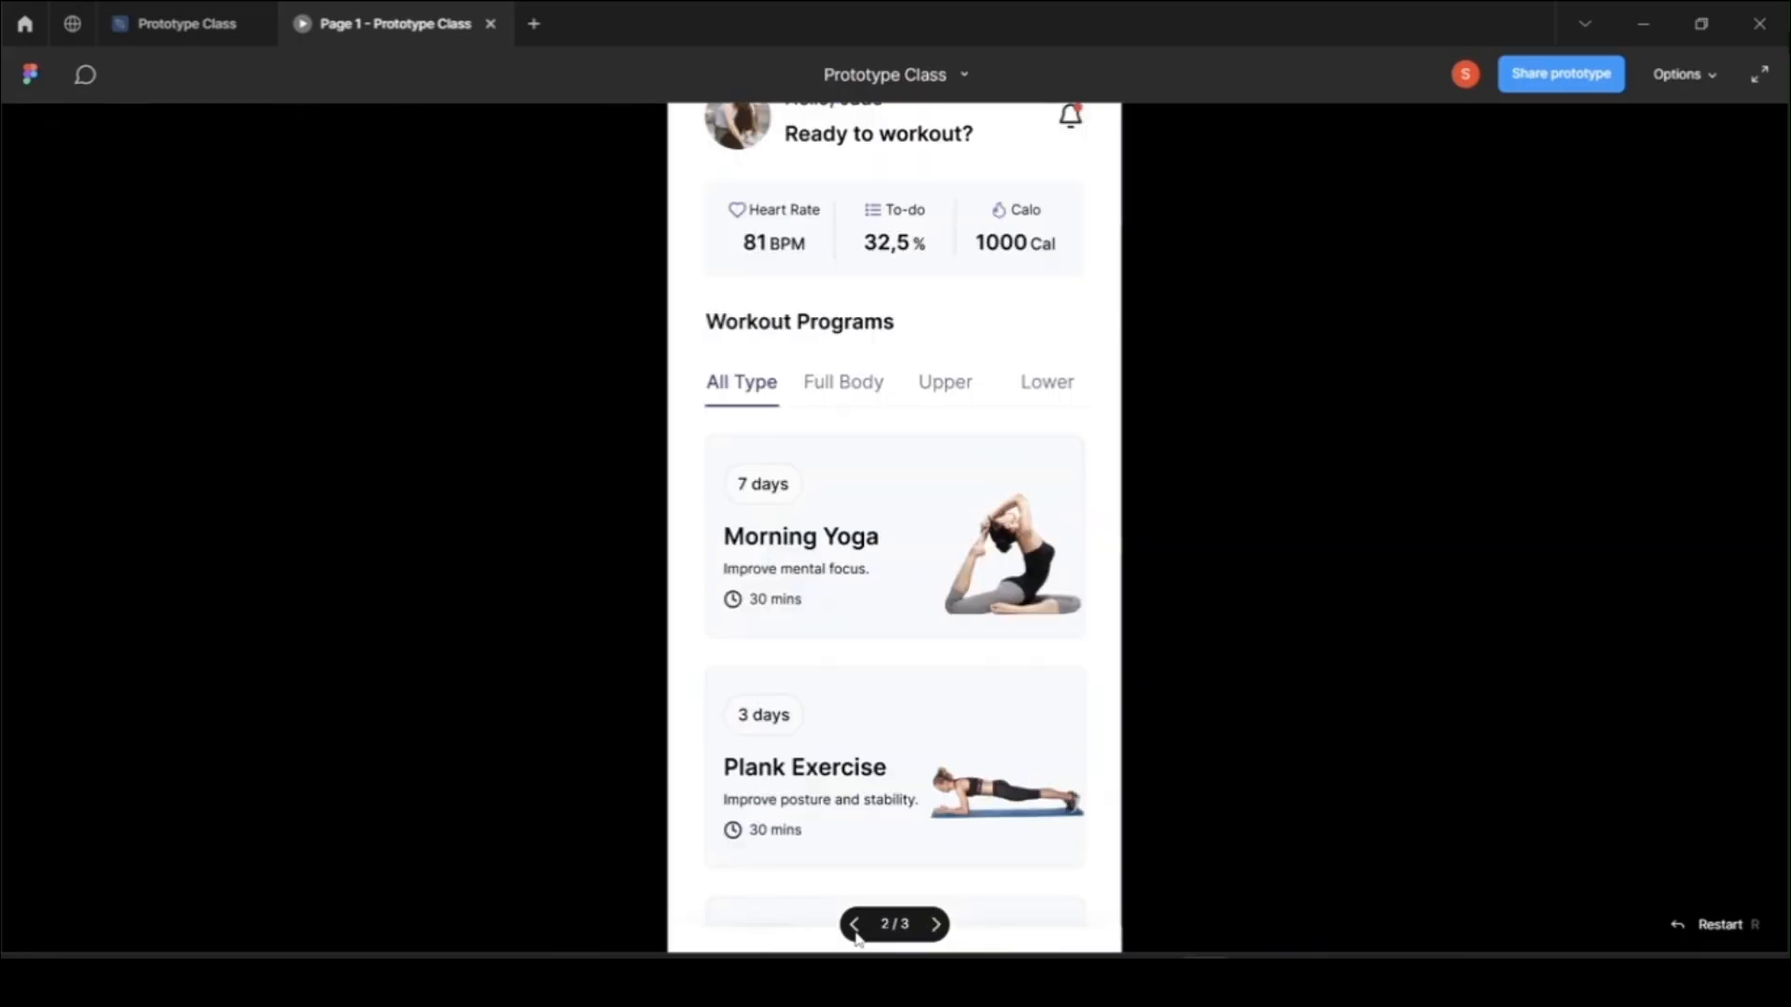
left_click(855, 932)
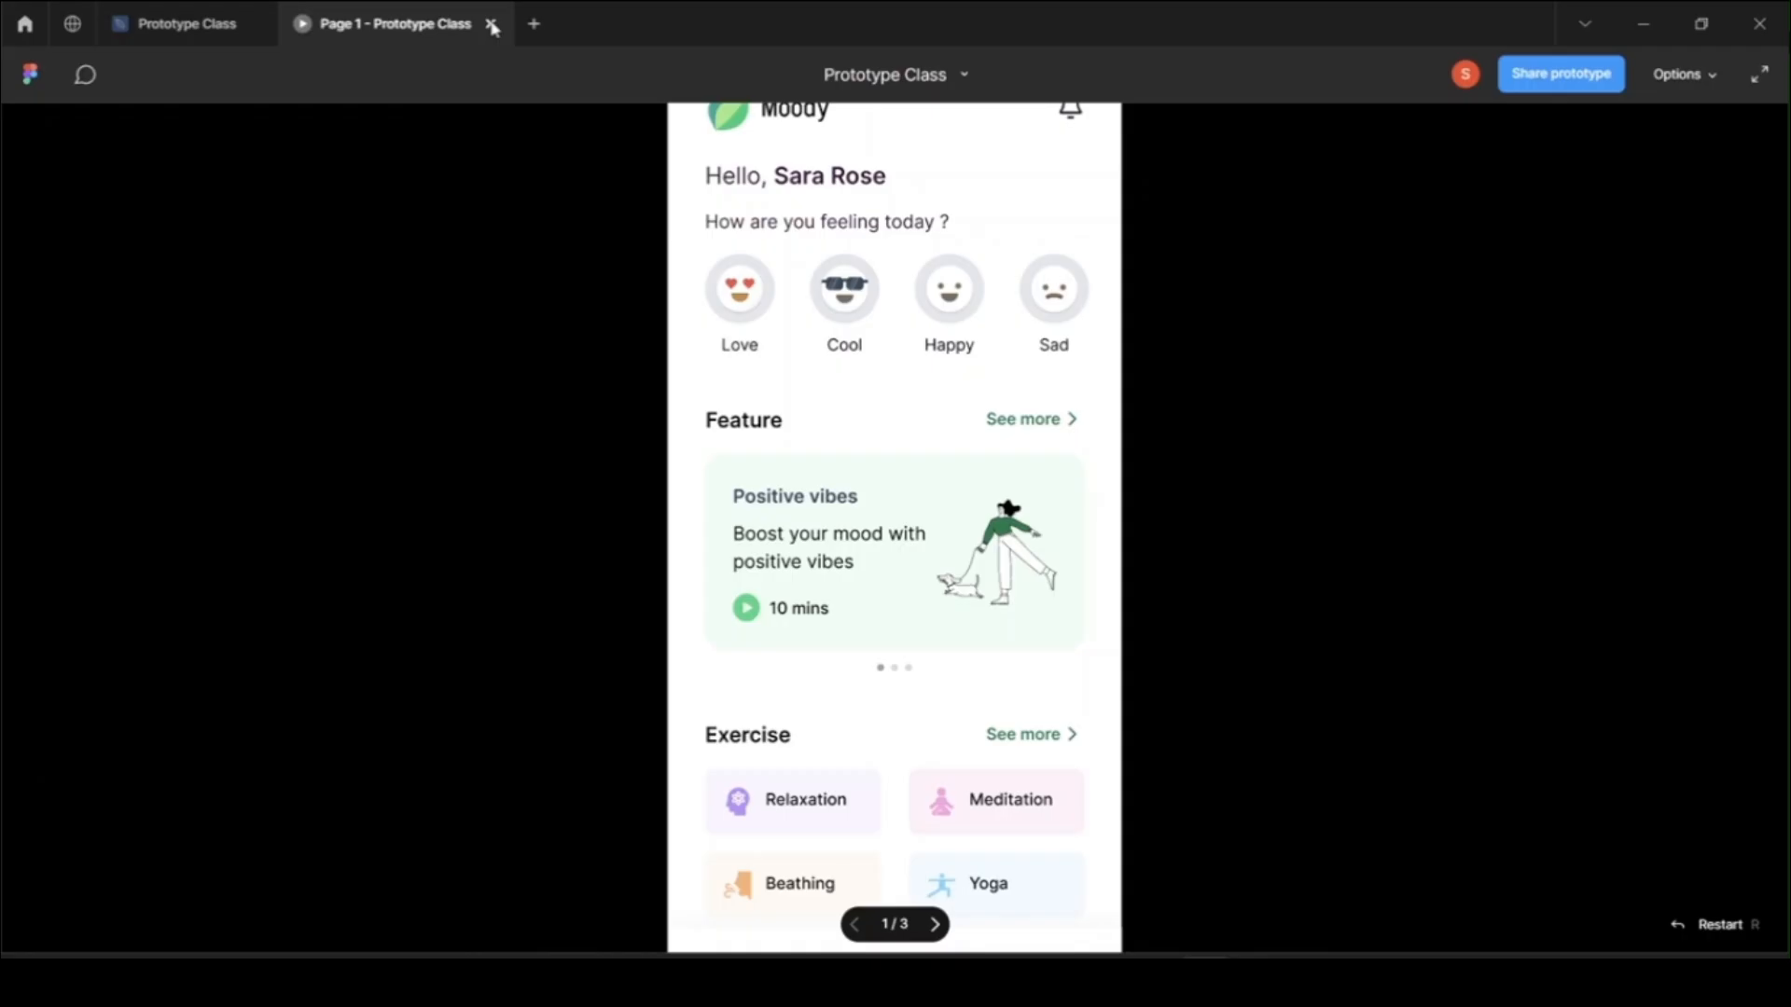
Step: Return to the Prototype Class design file and narrow the Moody greeting and mood section to about 250 px
left_click(211, 30)
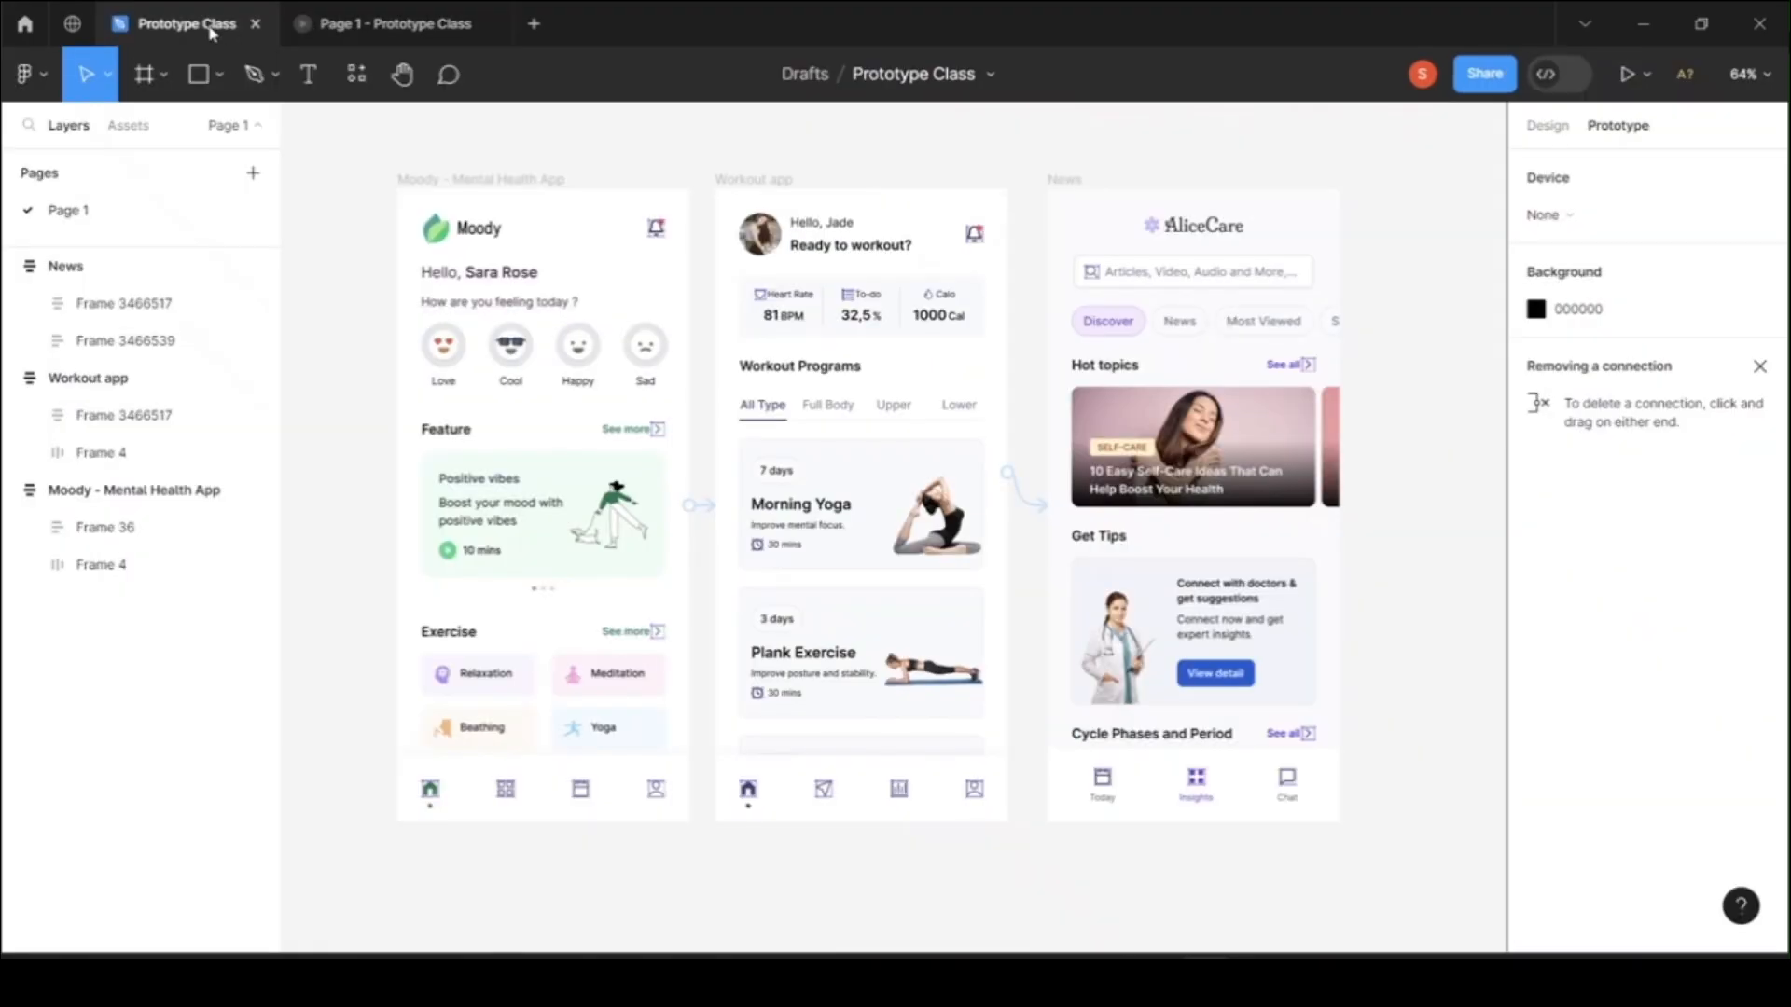
left_click(480, 273)
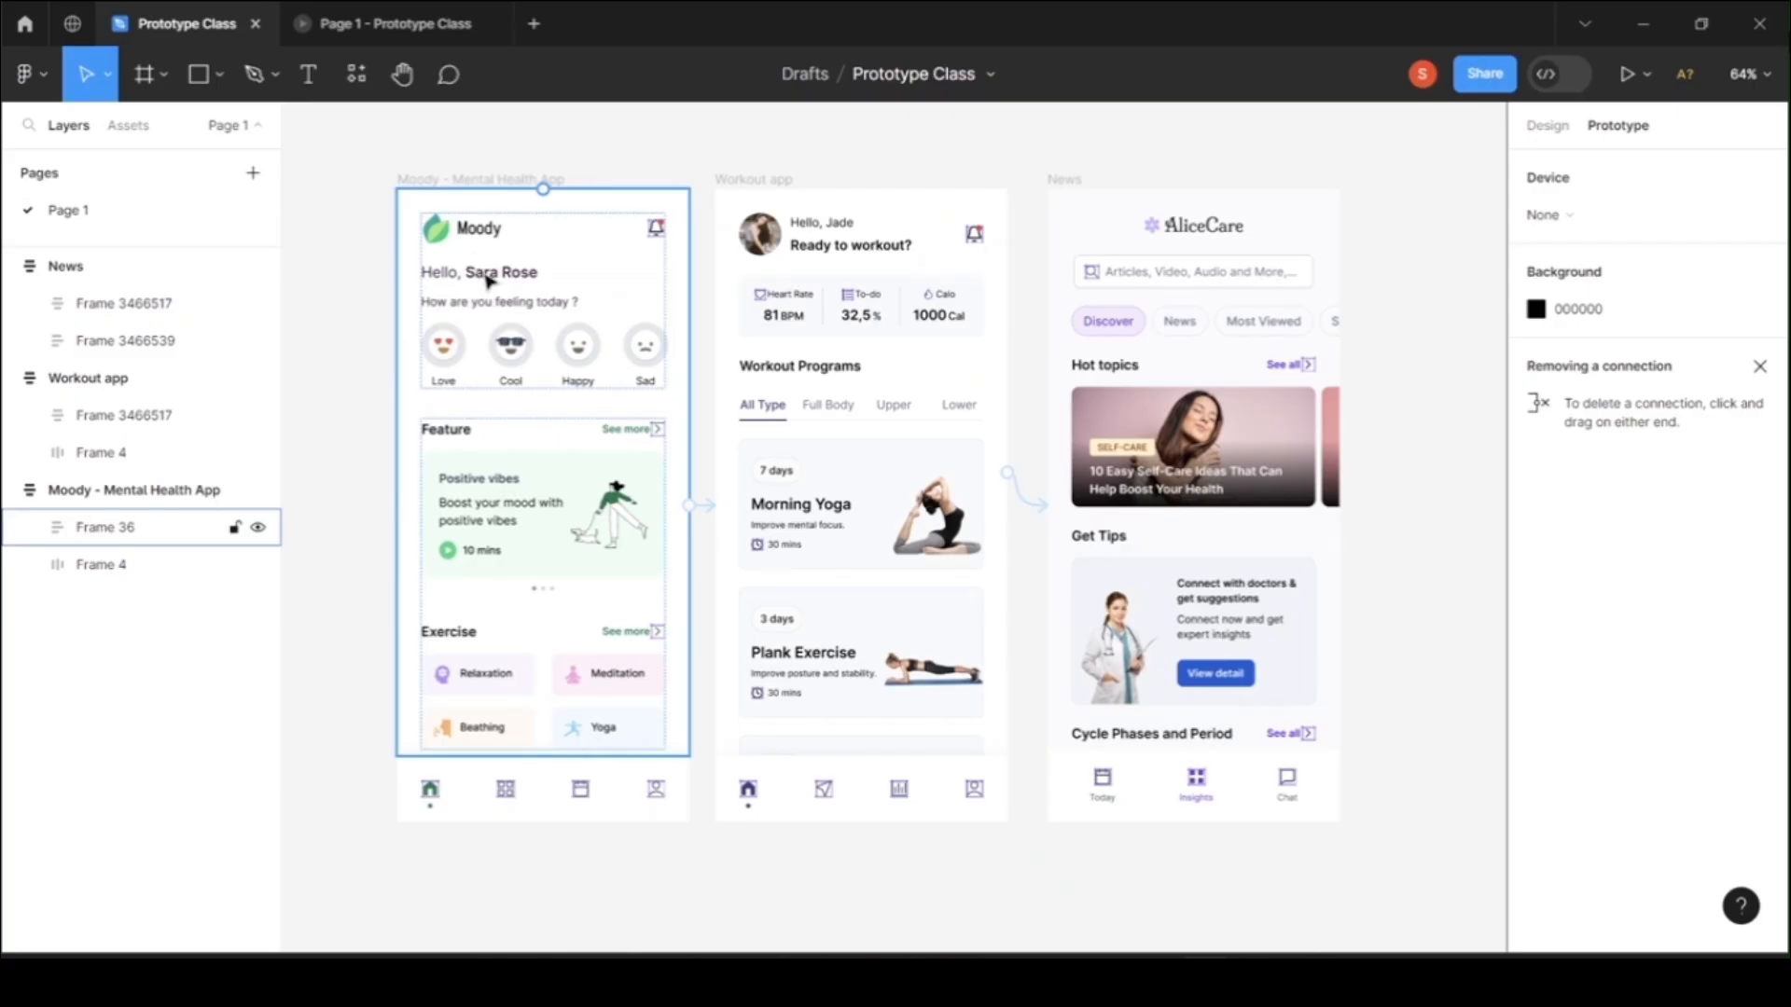
left_click(487, 280)
left_click(486, 279)
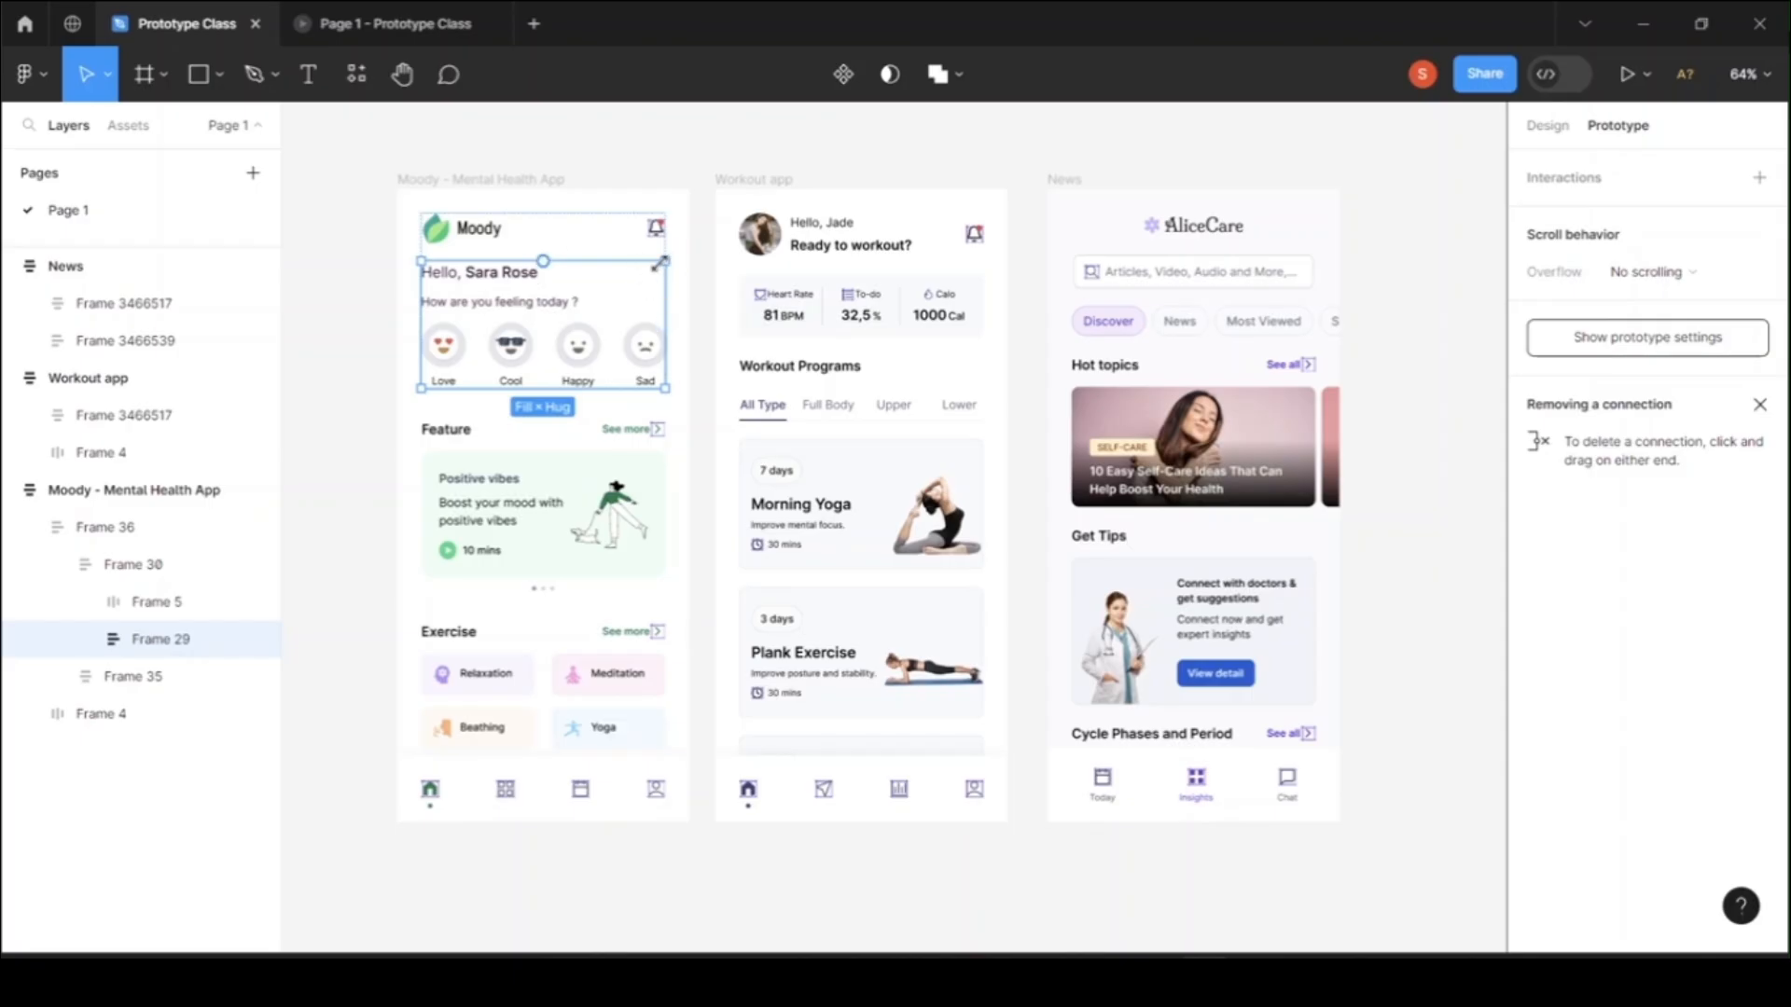
left_click_drag(660, 264, 608, 262)
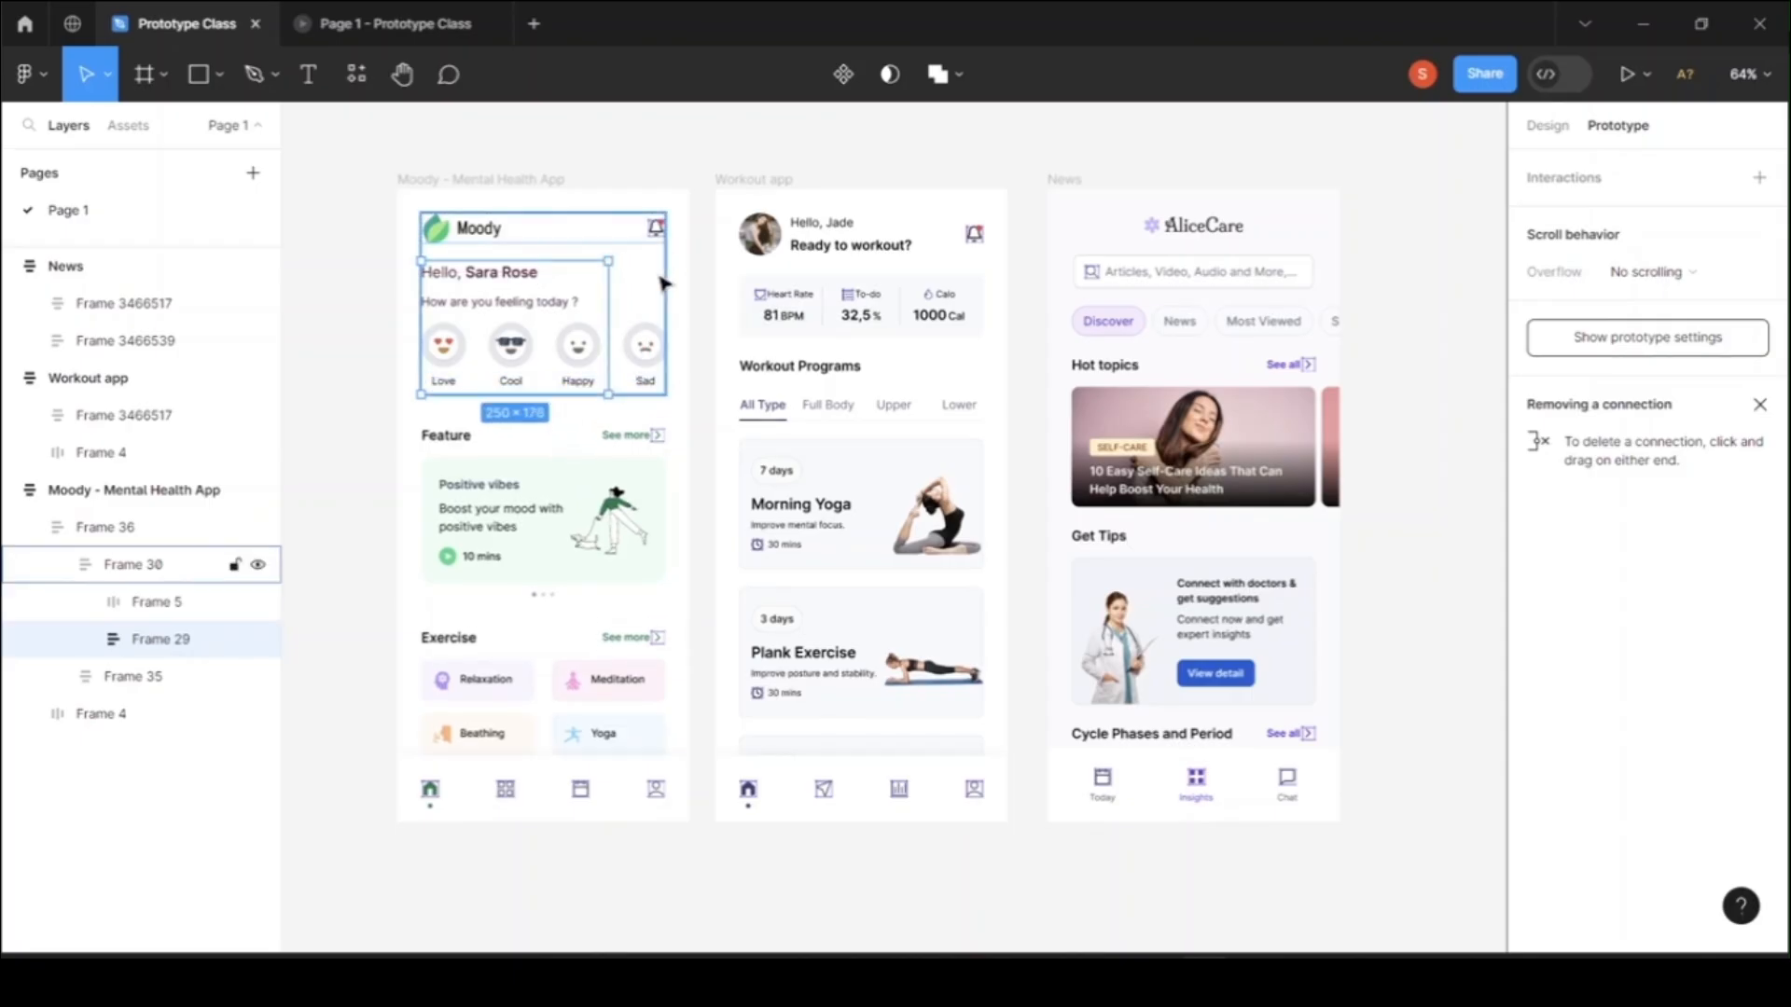
Step: Delete the section holding the logo, greeting and mood faces from the Moody screen
left_click(662, 298)
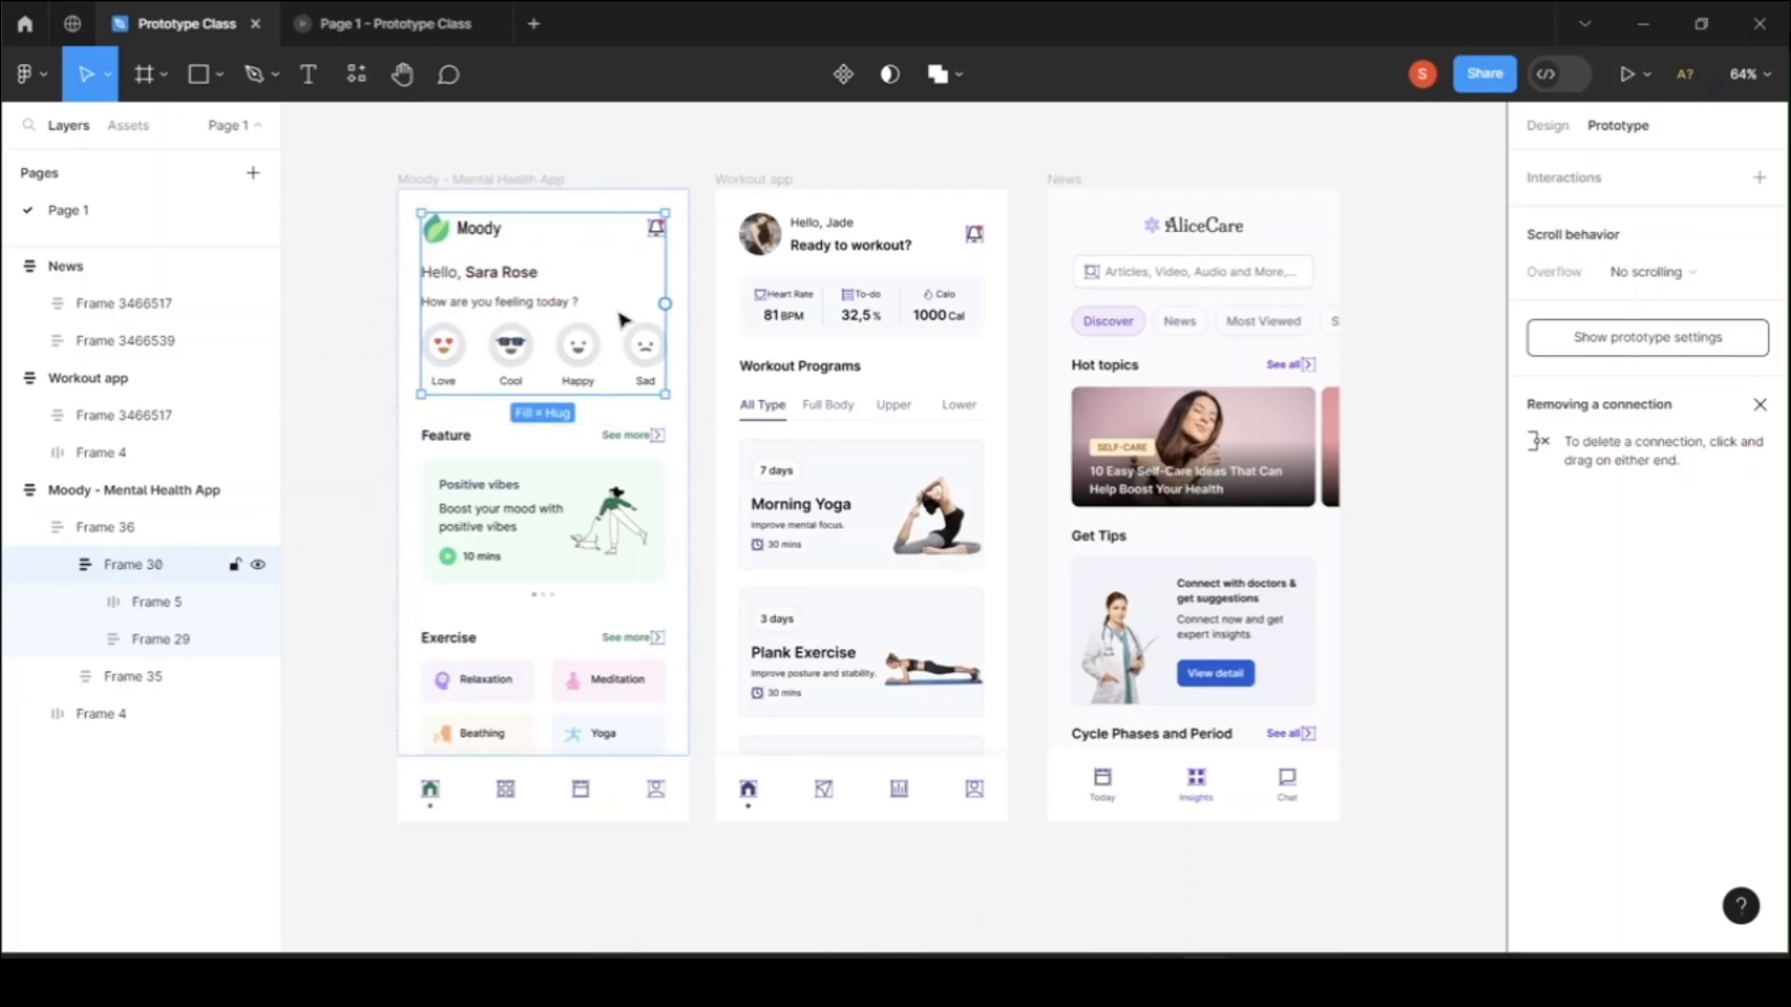
mouse_move(662, 213)
left_mouse_down()
mouse_move(606, 239)
mouse_move(672, 280)
mouse_move(677, 214)
left_mouse_up()
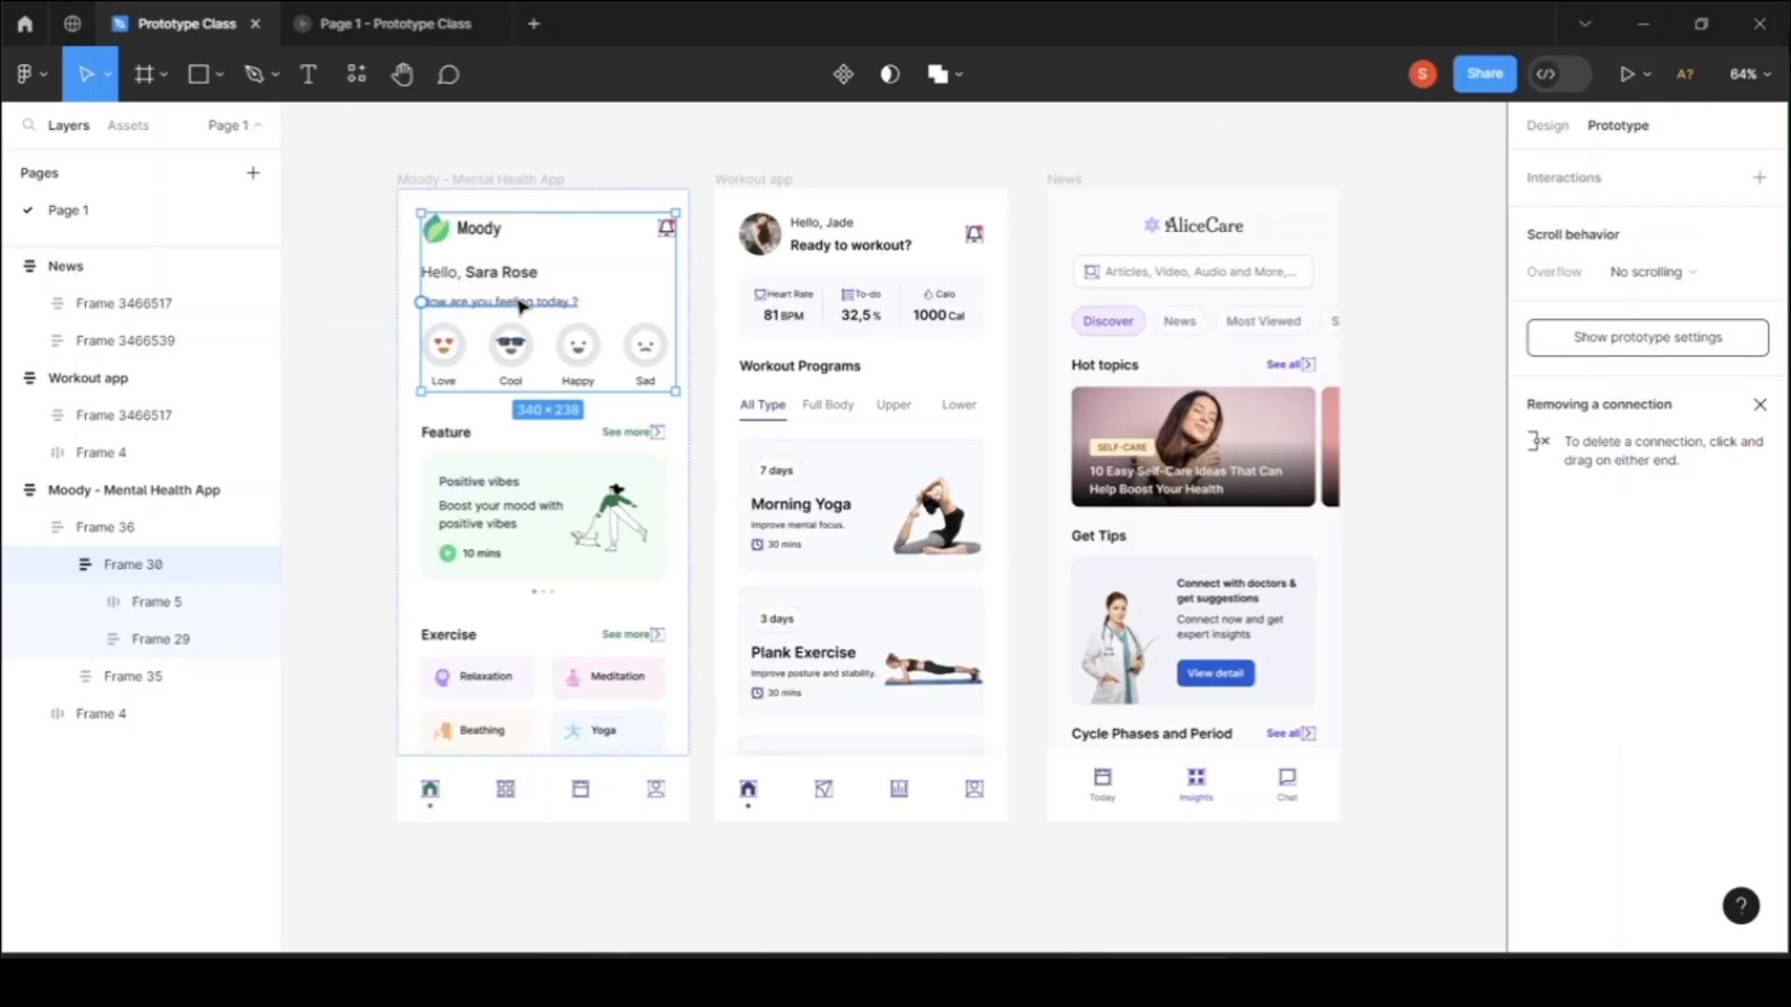
key("ctrl+z")
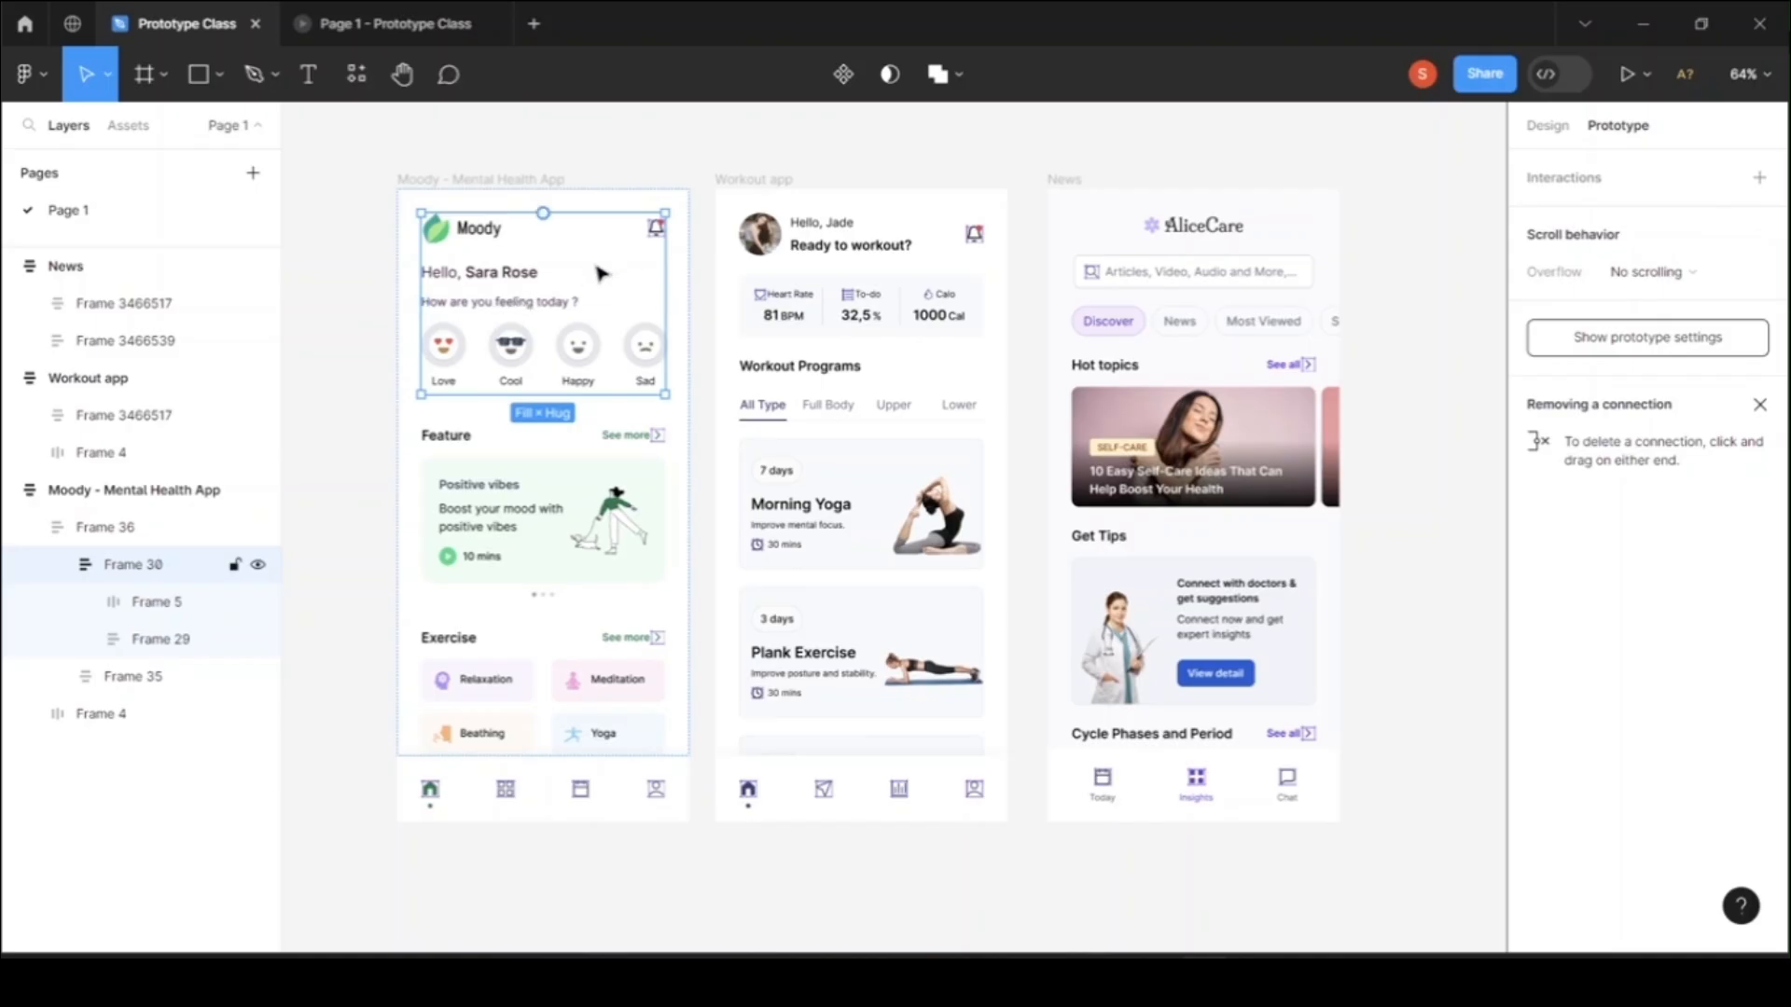
key("Delete")
left_click(563, 619)
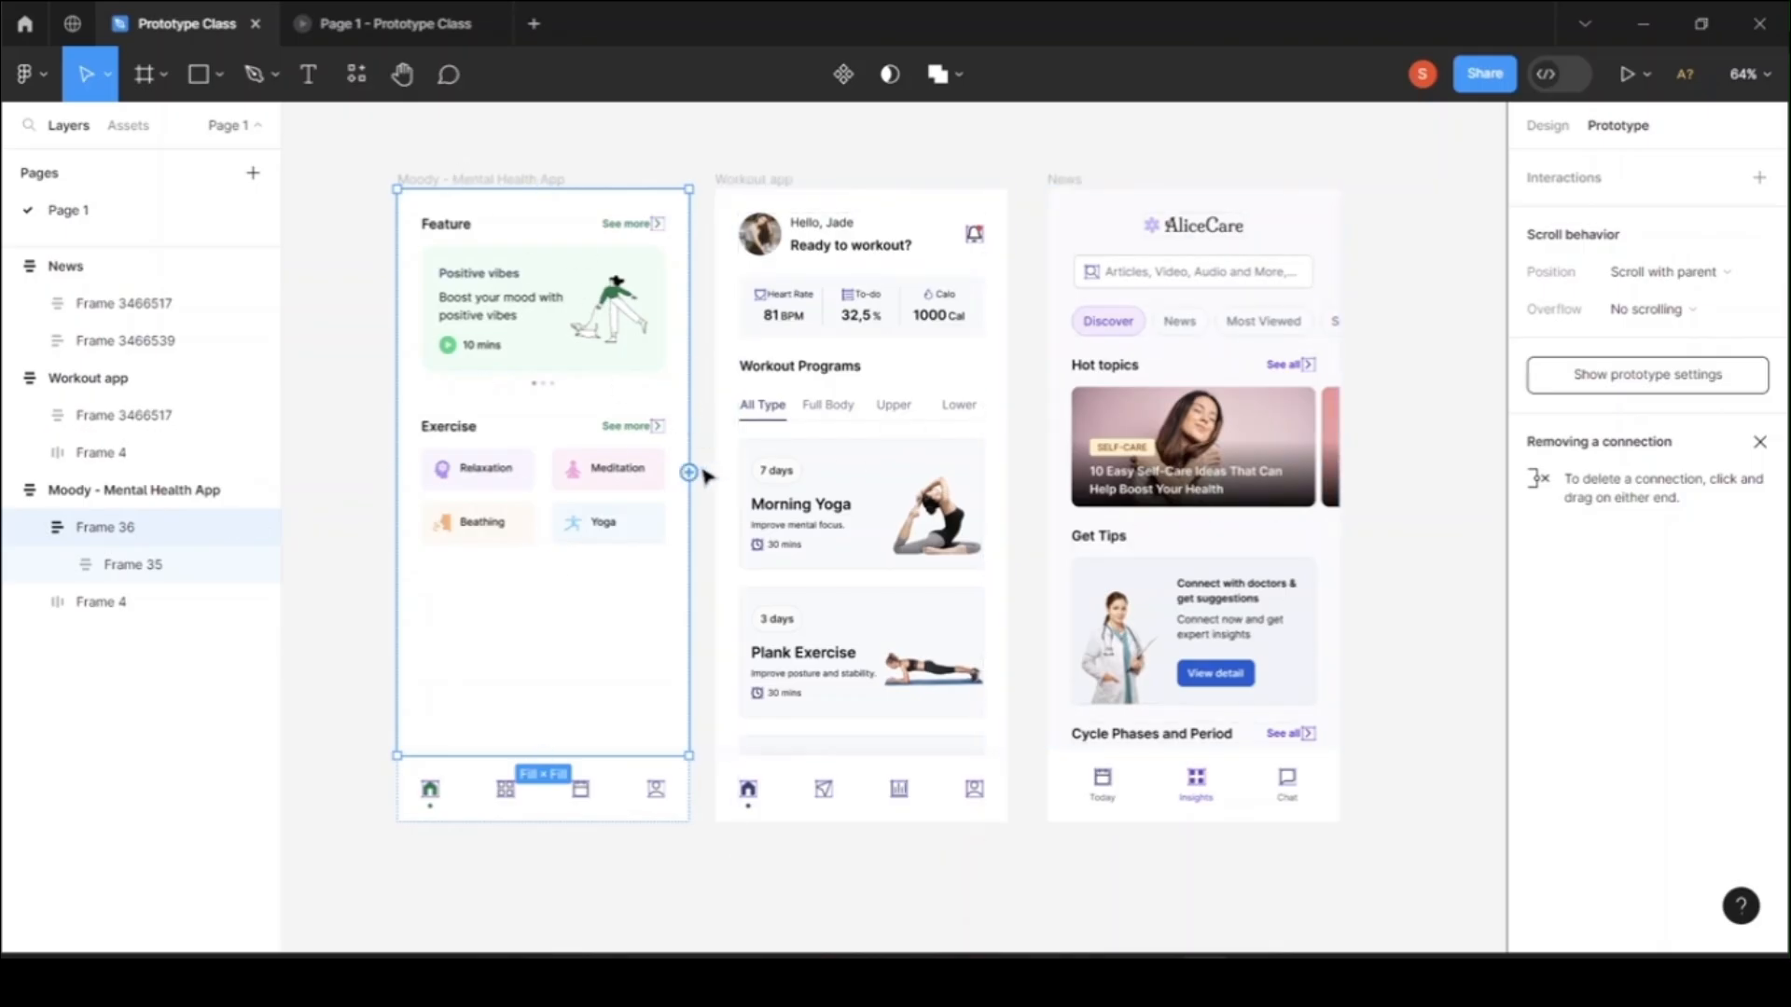
Step: Present the edited prototype and step from the Moody screen through the Workout screen to News
mouse_move(692, 478)
left_click(1634, 82)
scroll(893, 522, "down", 3)
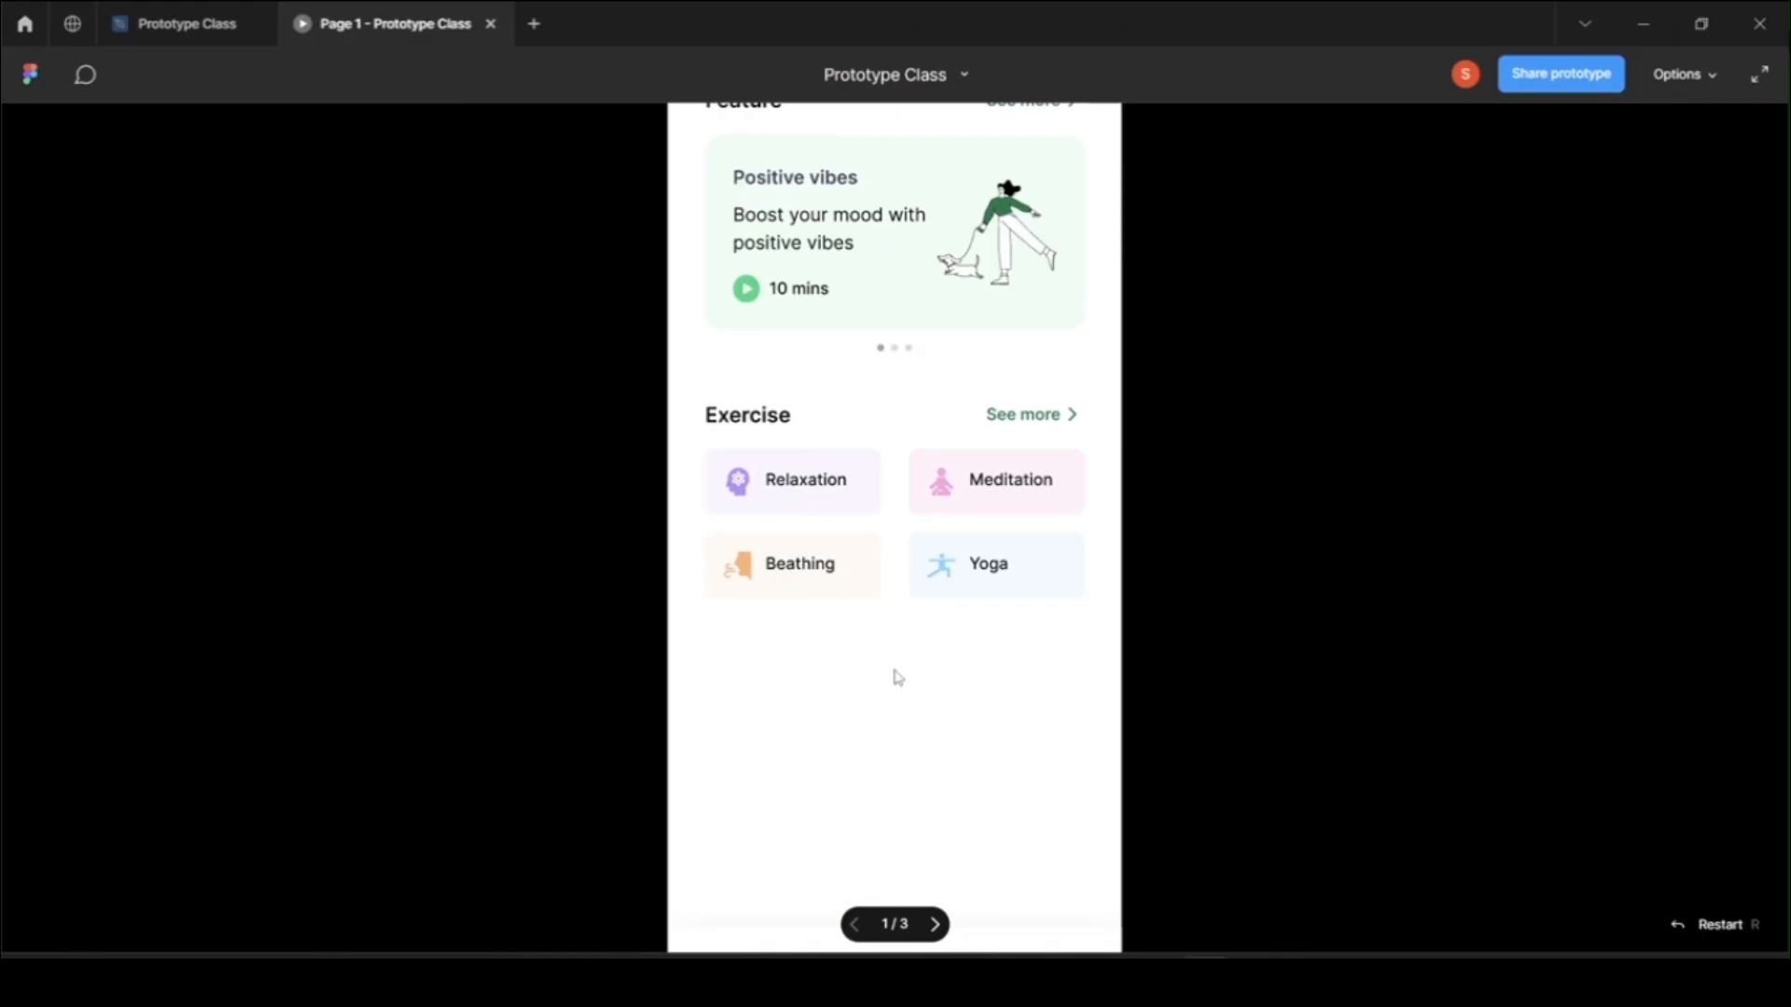
key("Right")
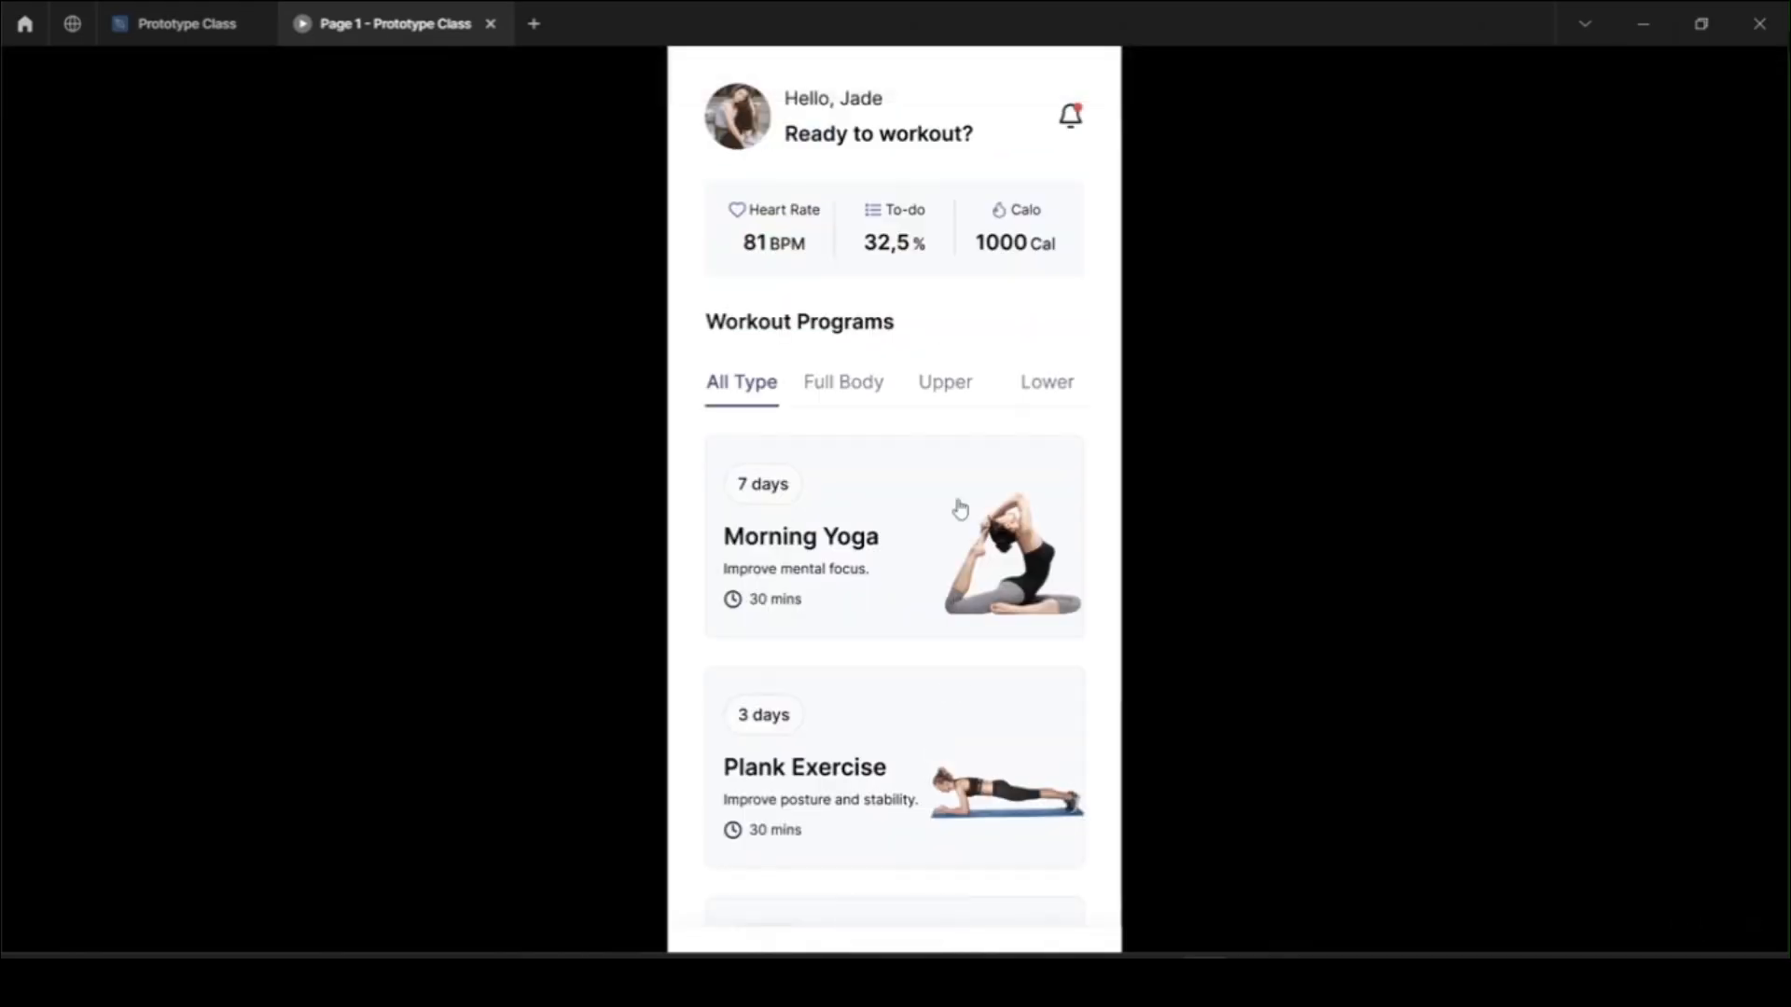
key("Right")
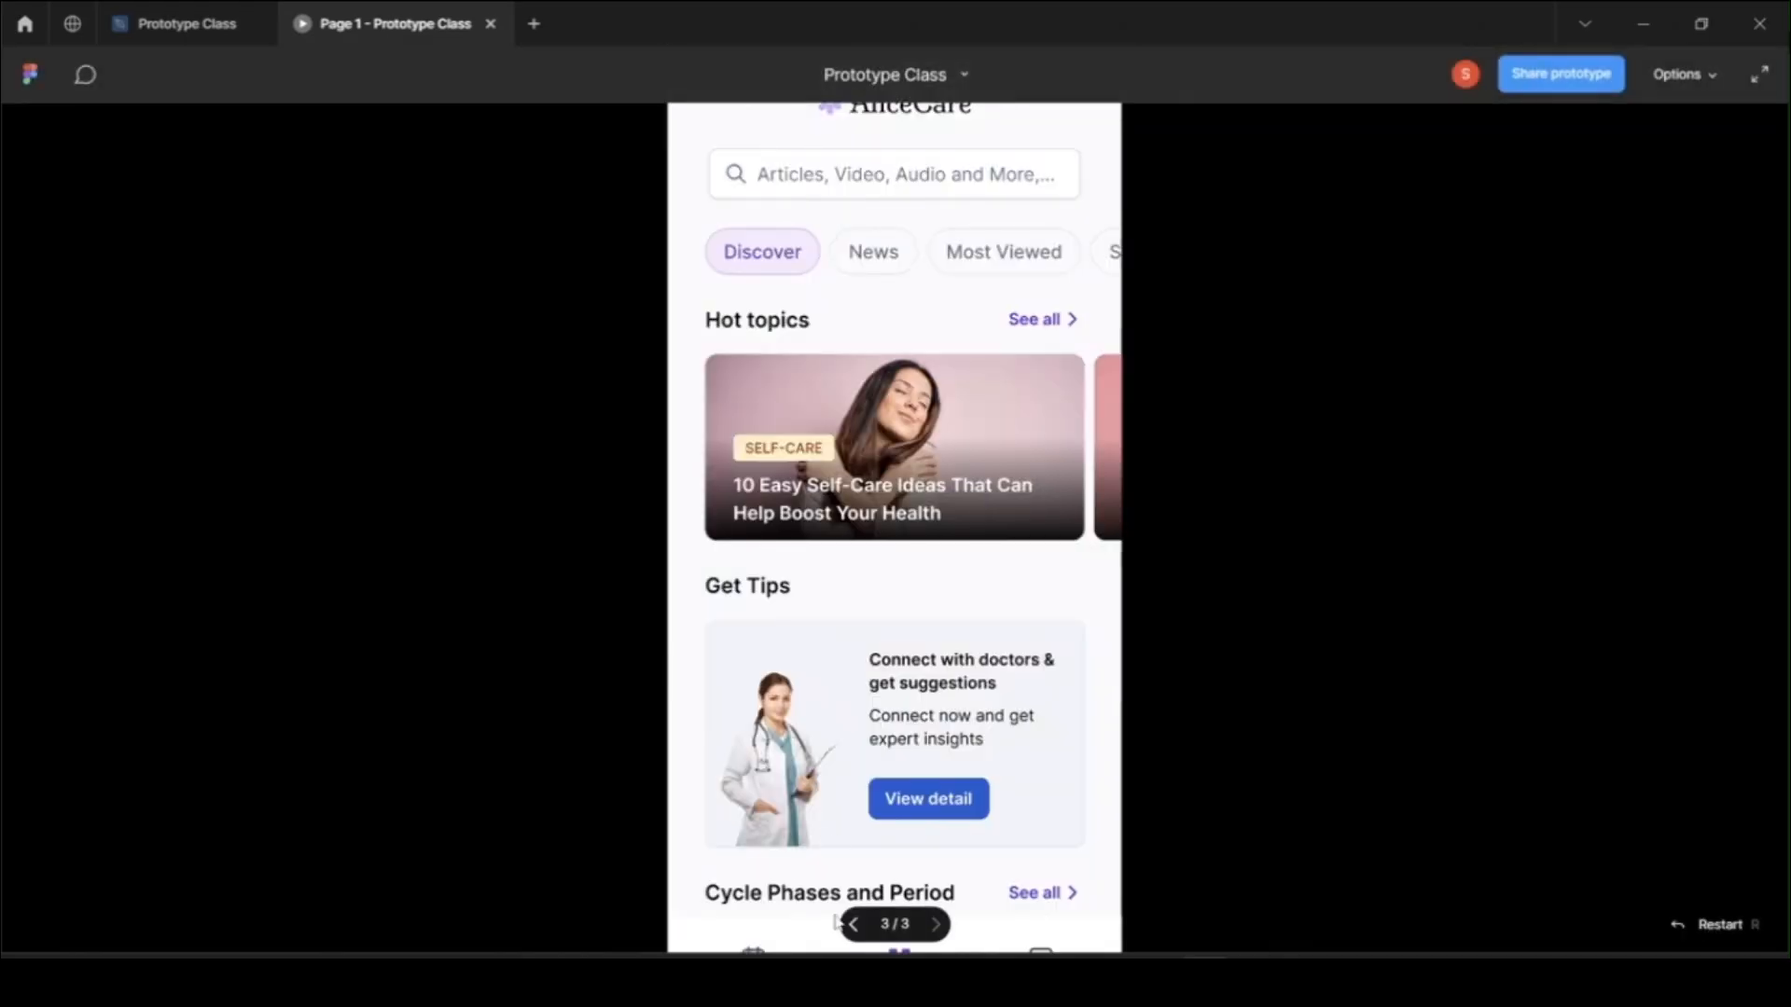
Step: Page the prototype back to its first screen and return to the Prototype Class design file
left_click(852, 926)
left_click(853, 927)
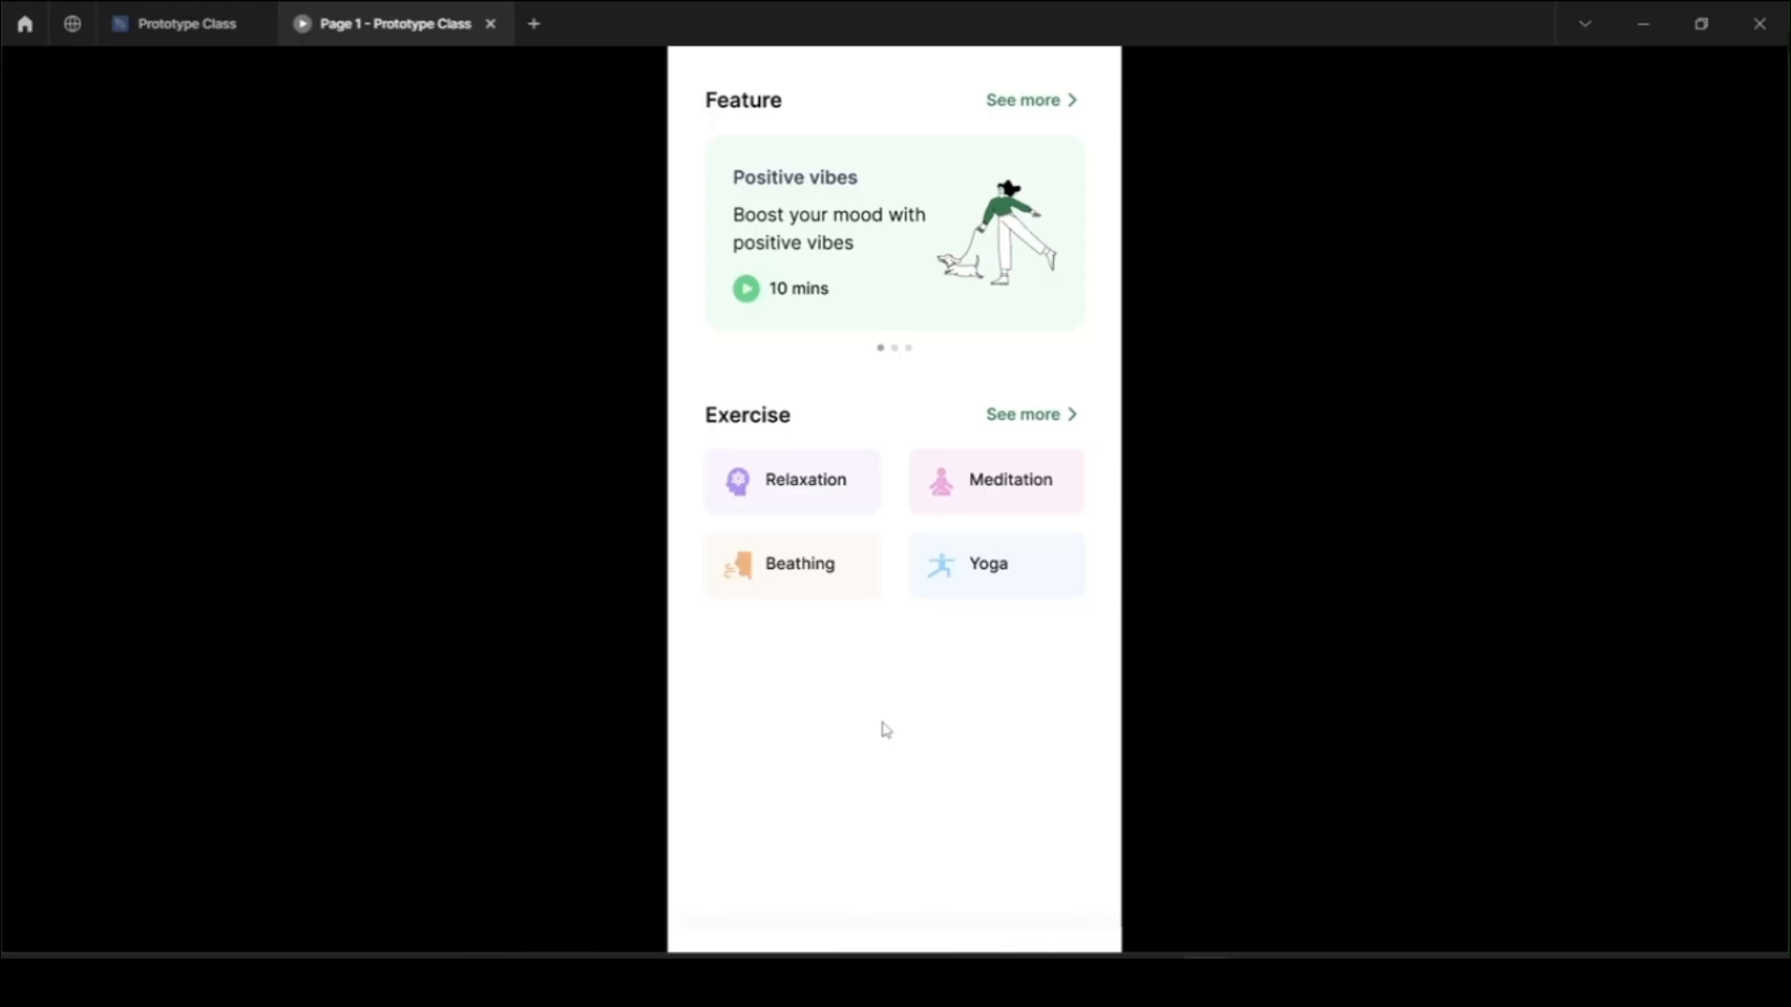
left_click(176, 26)
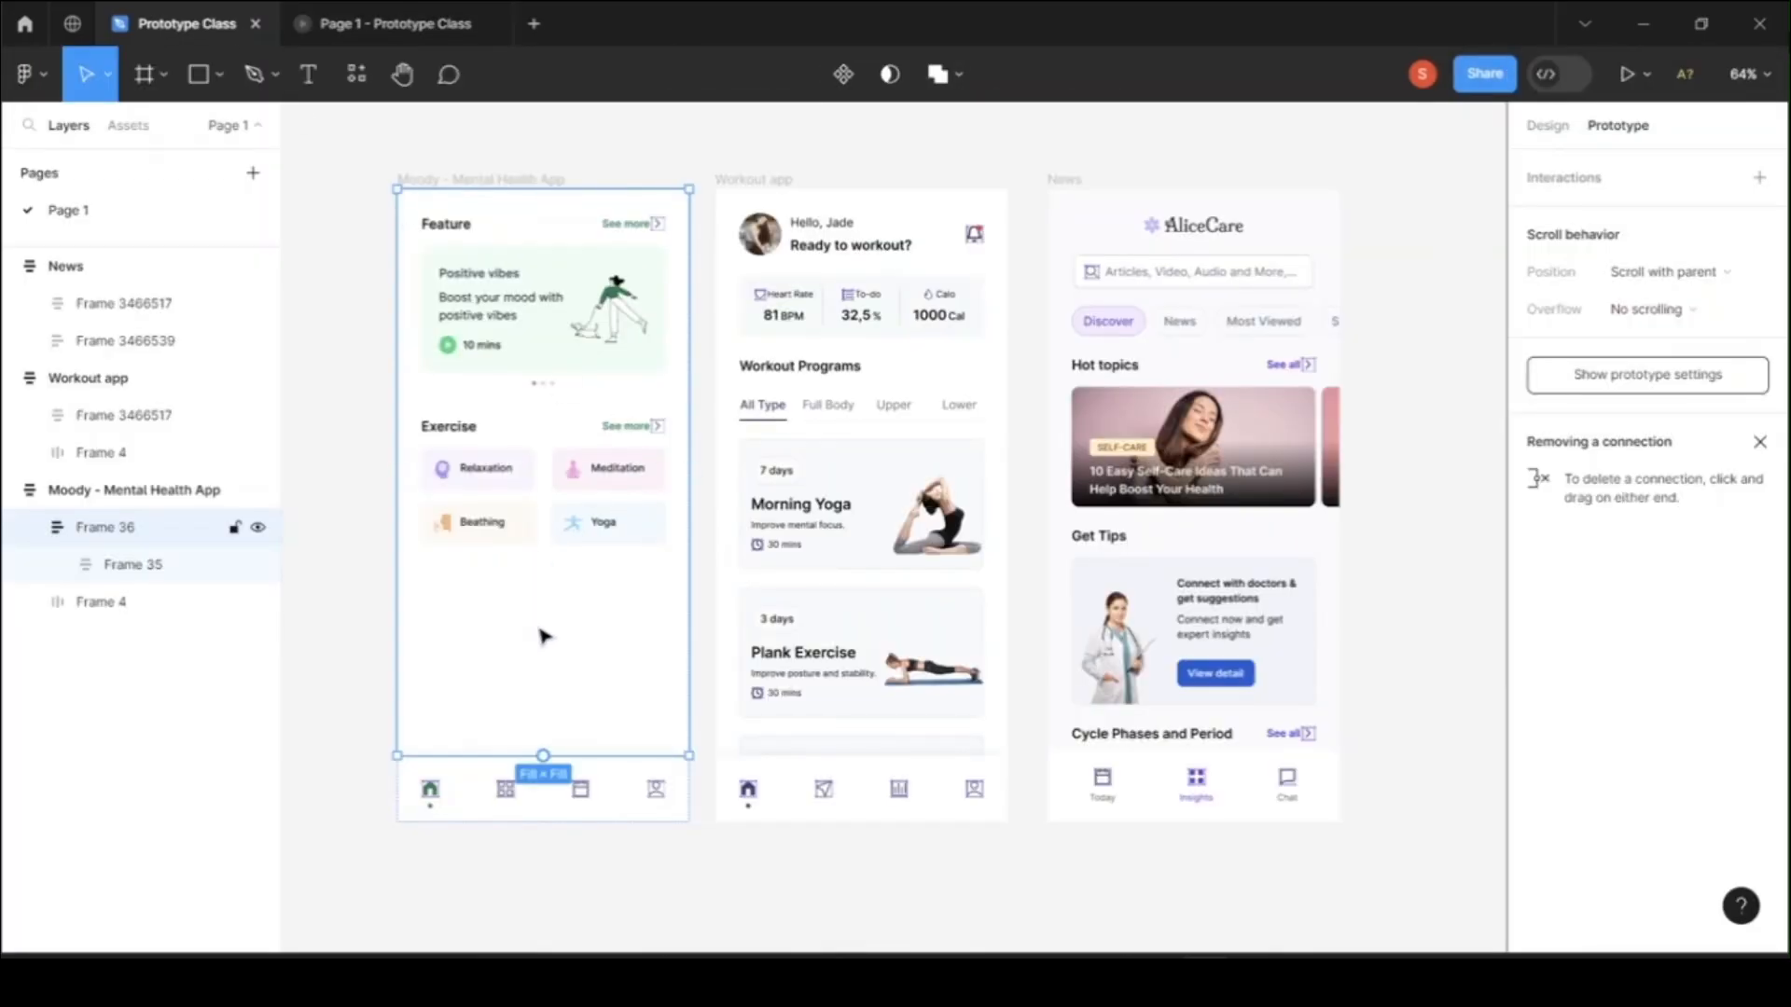
Step: Add a solid fill to the Moody screen's main content frame and set it to light pink FED3D3
left_click(1548, 125)
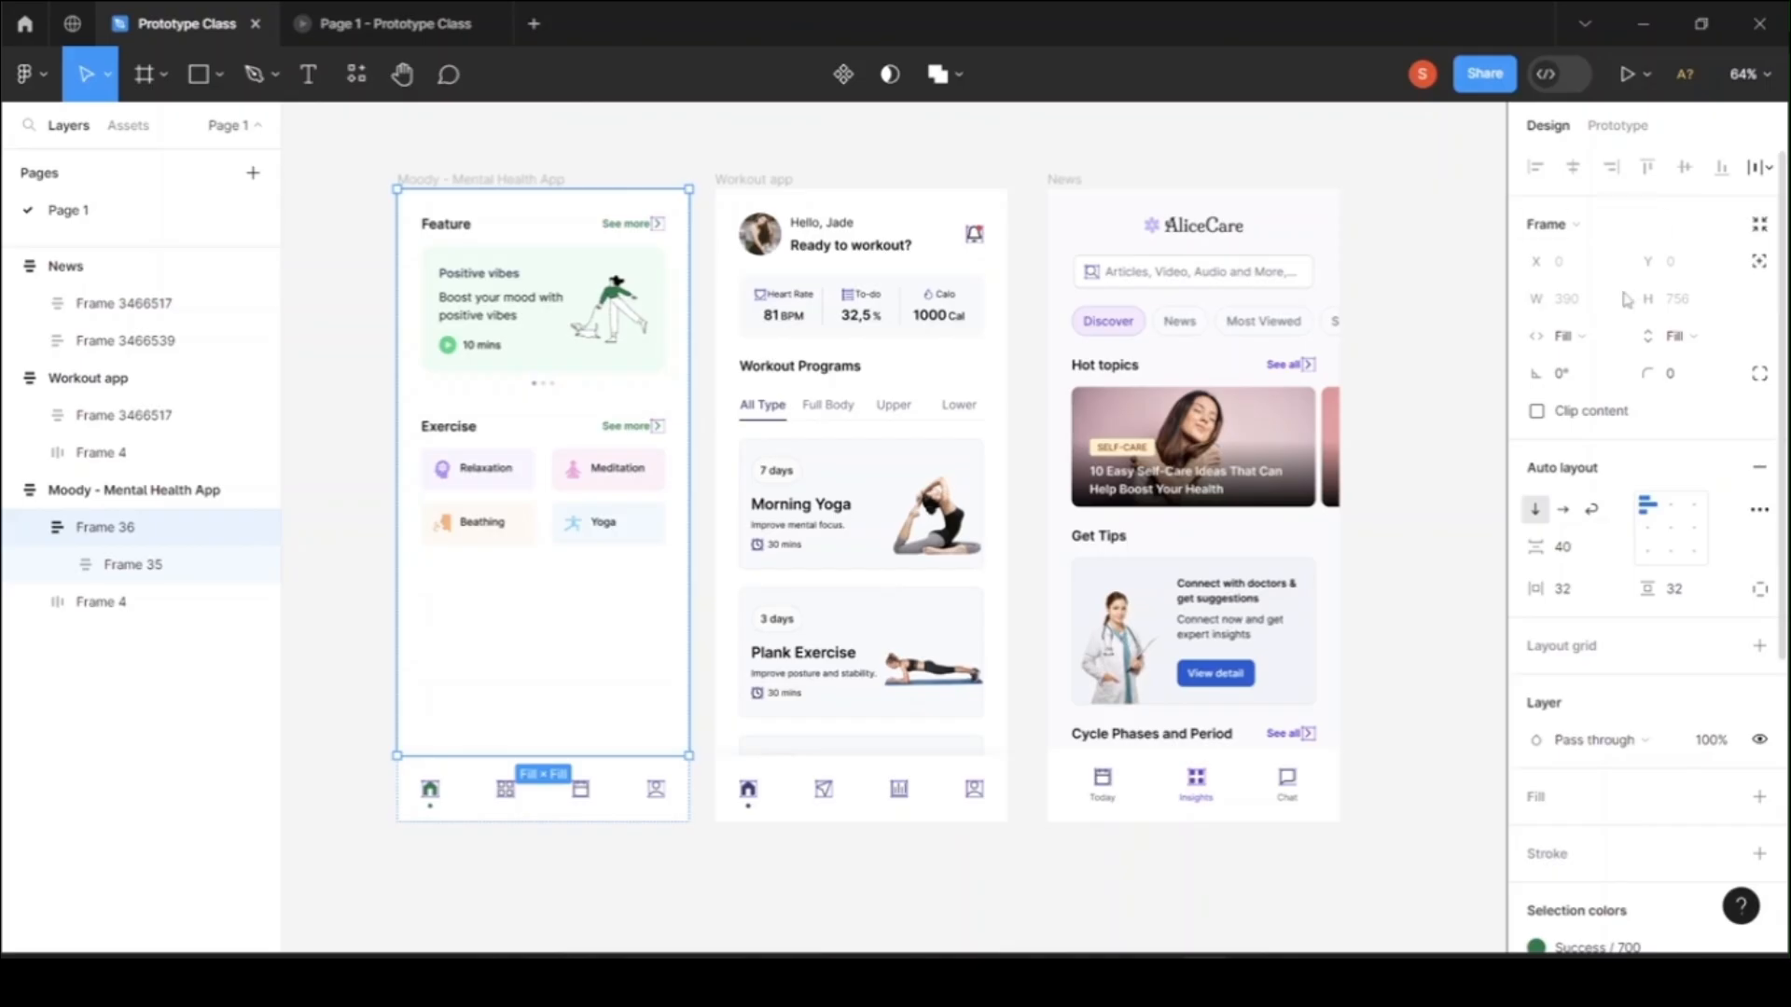
scroll(1632, 751, "down", 3)
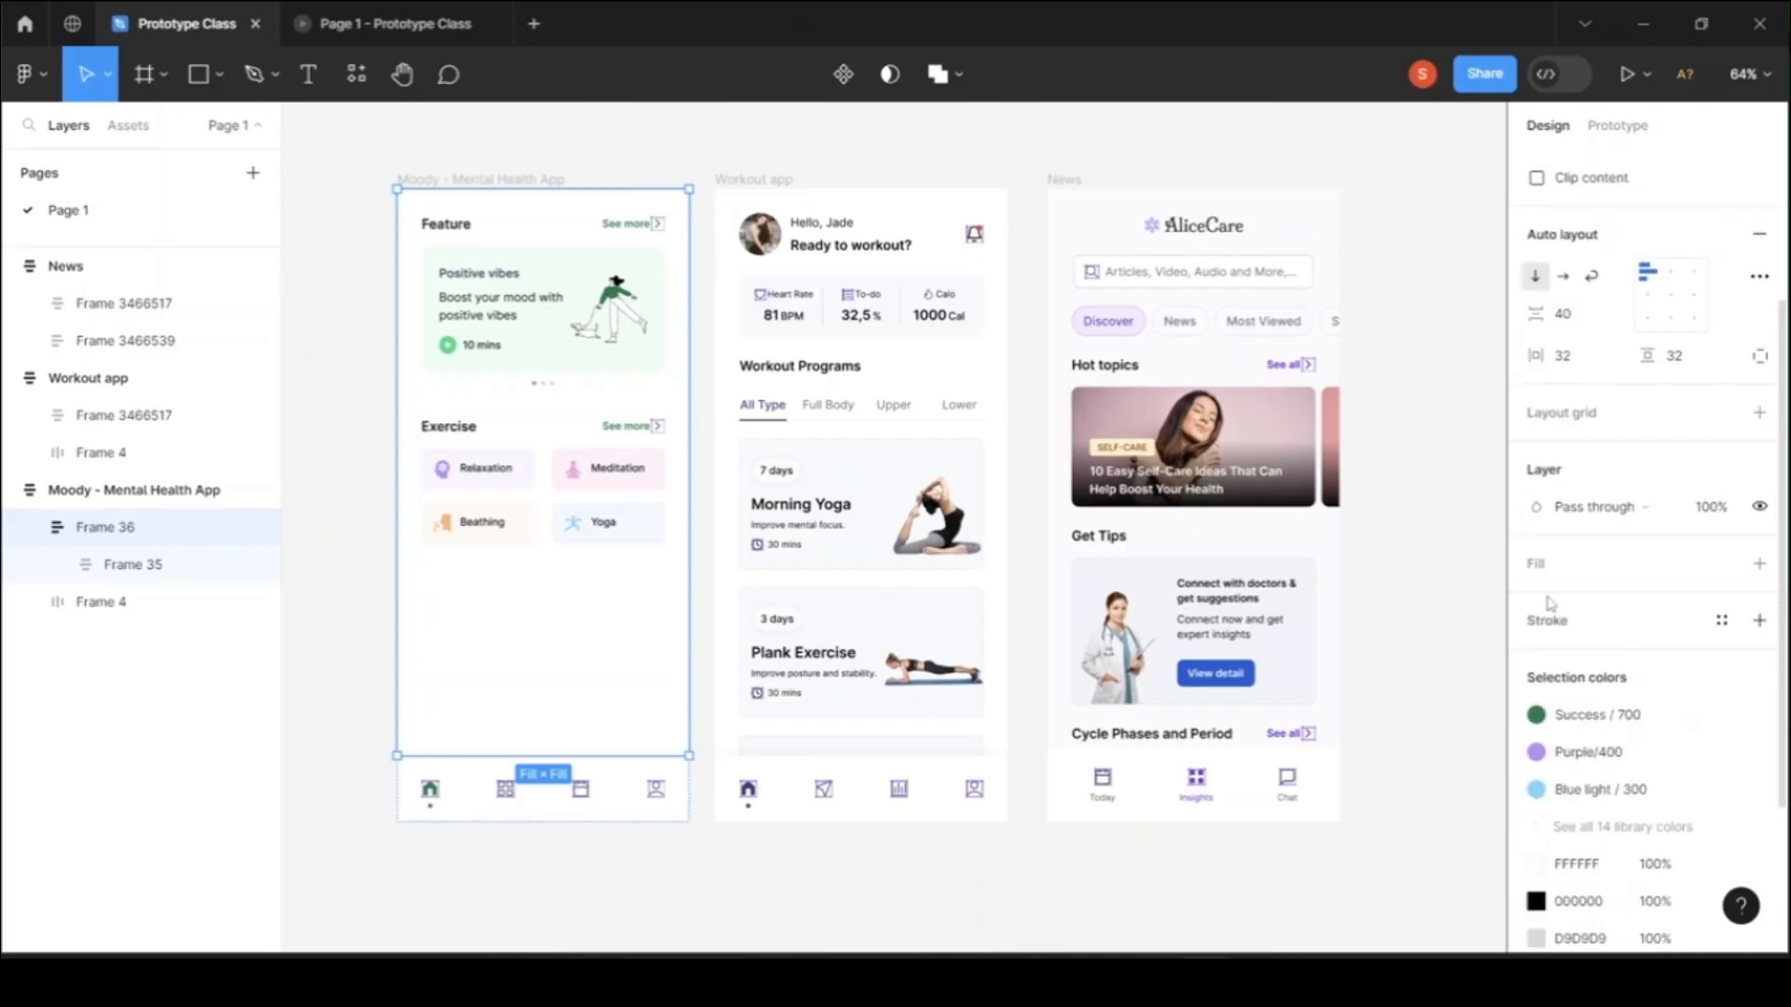
left_click(1759, 564)
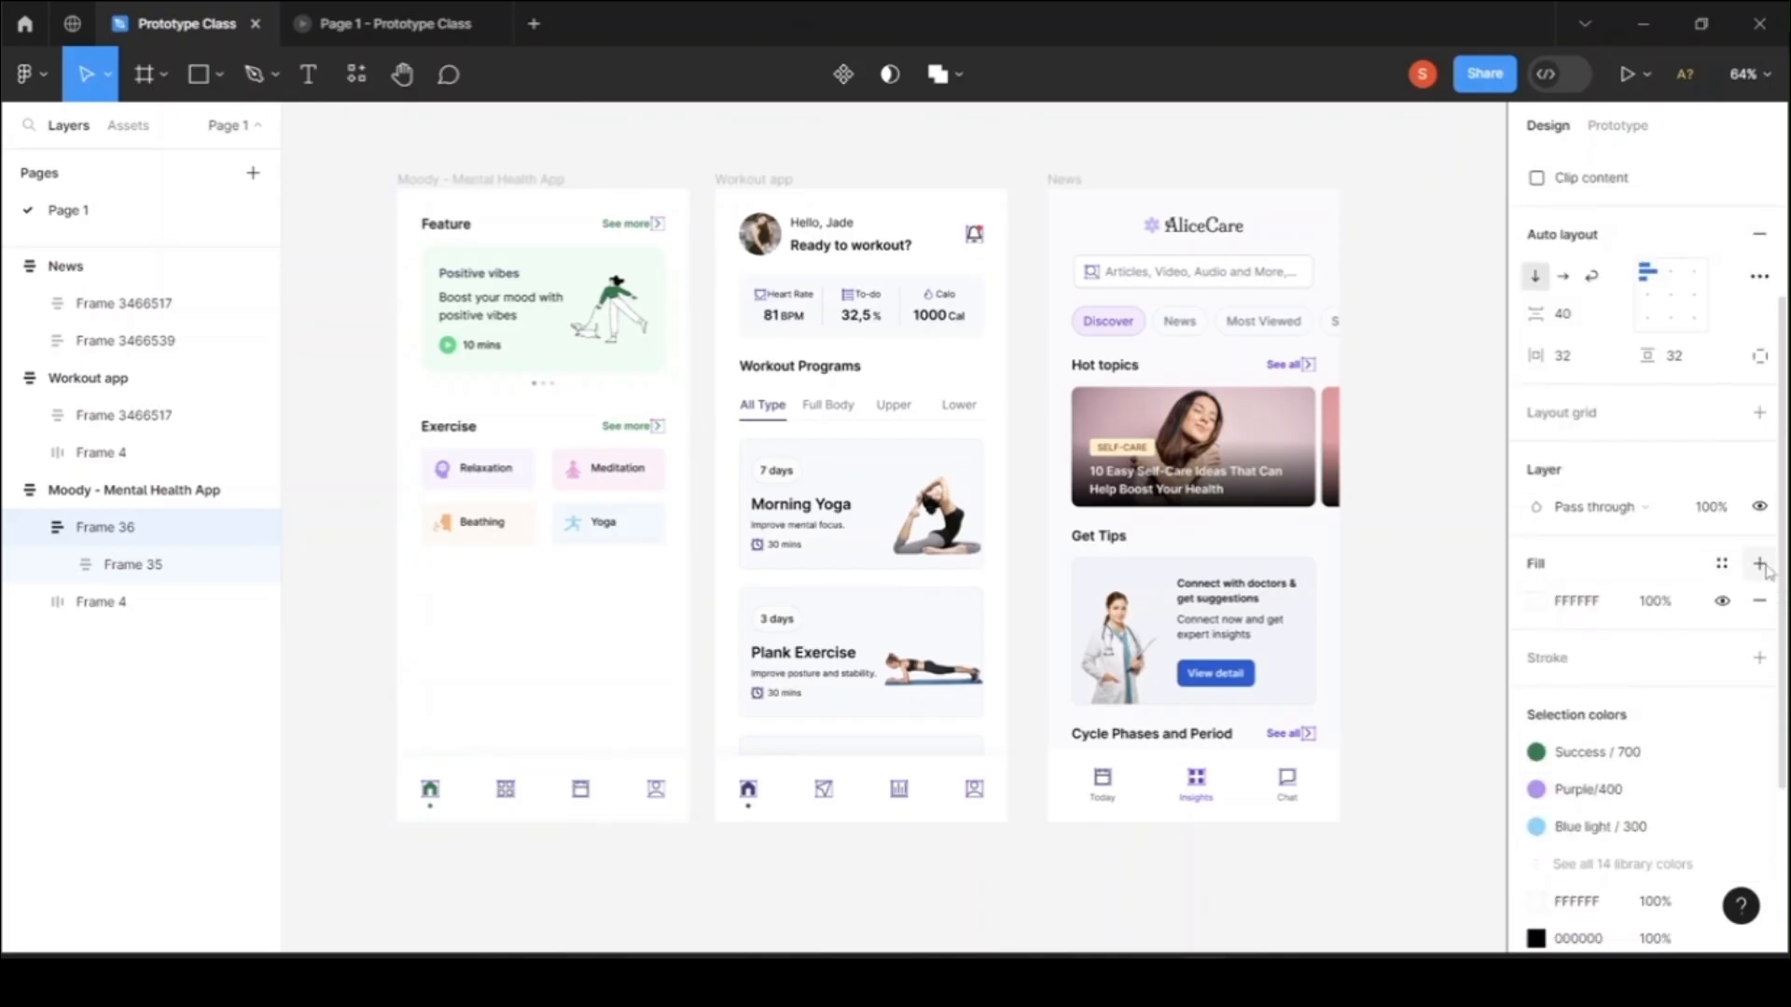
left_click(1544, 604)
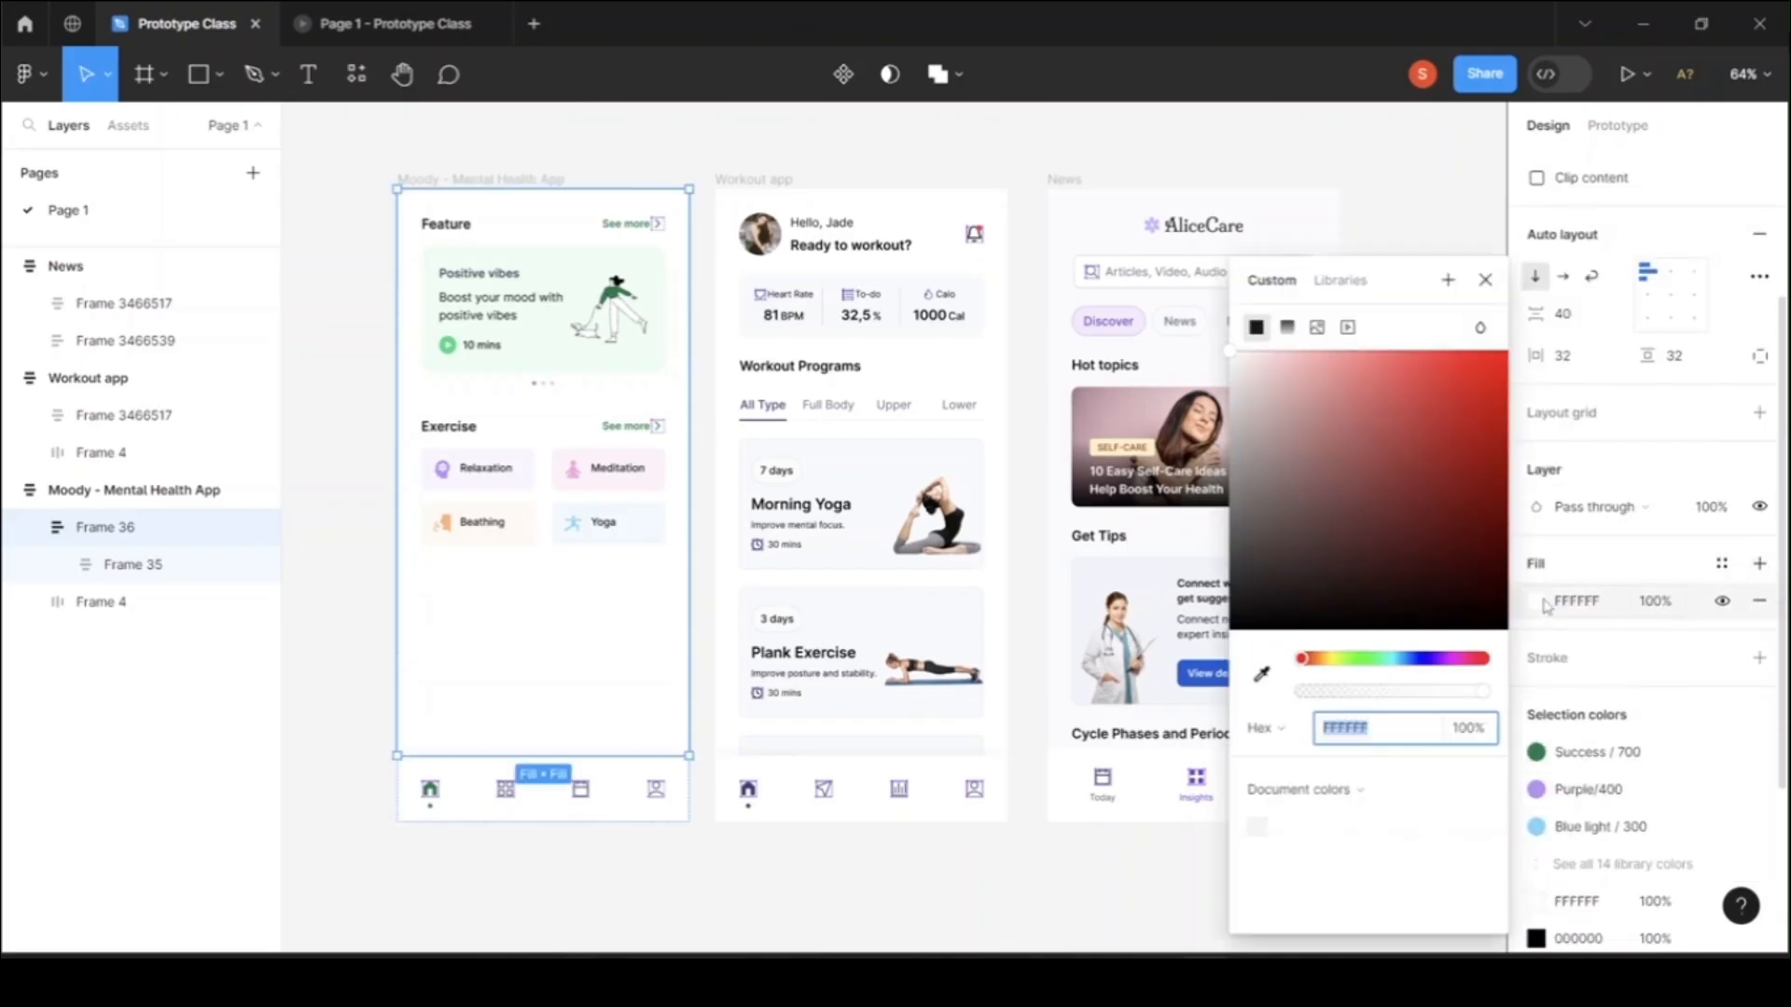
left_click(1263, 396)
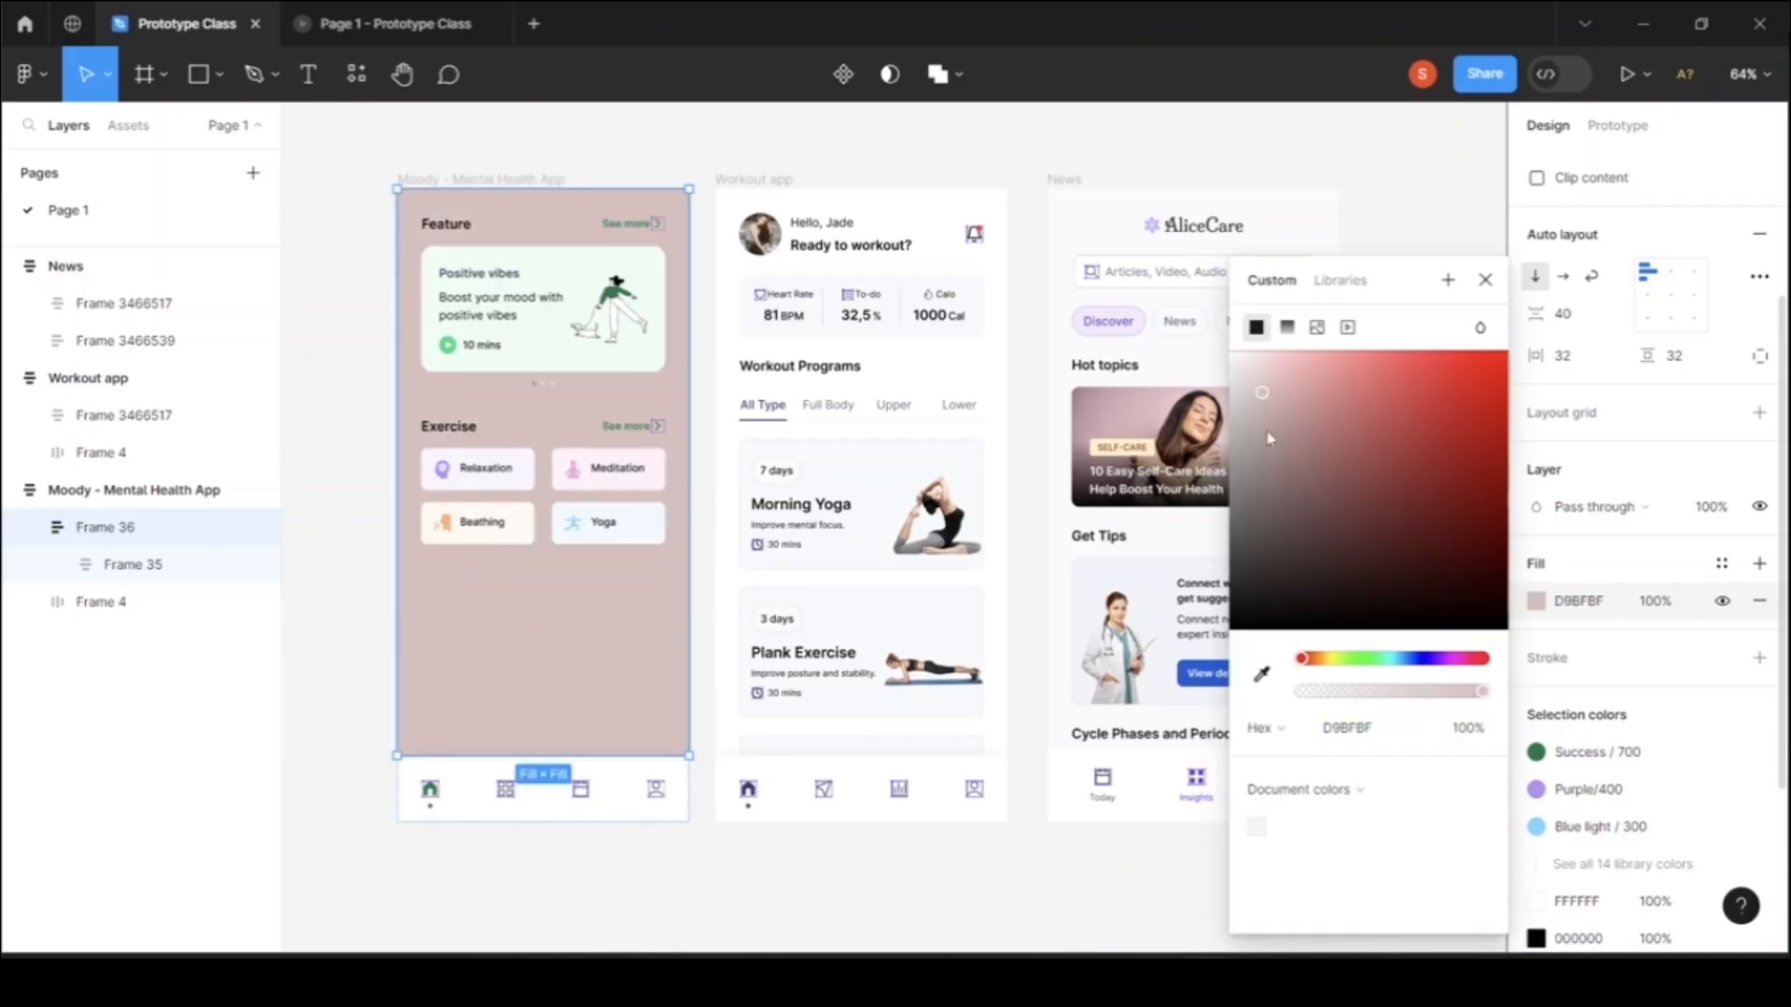
left_click_drag(1268, 435, 1265, 444)
left_click(1277, 358)
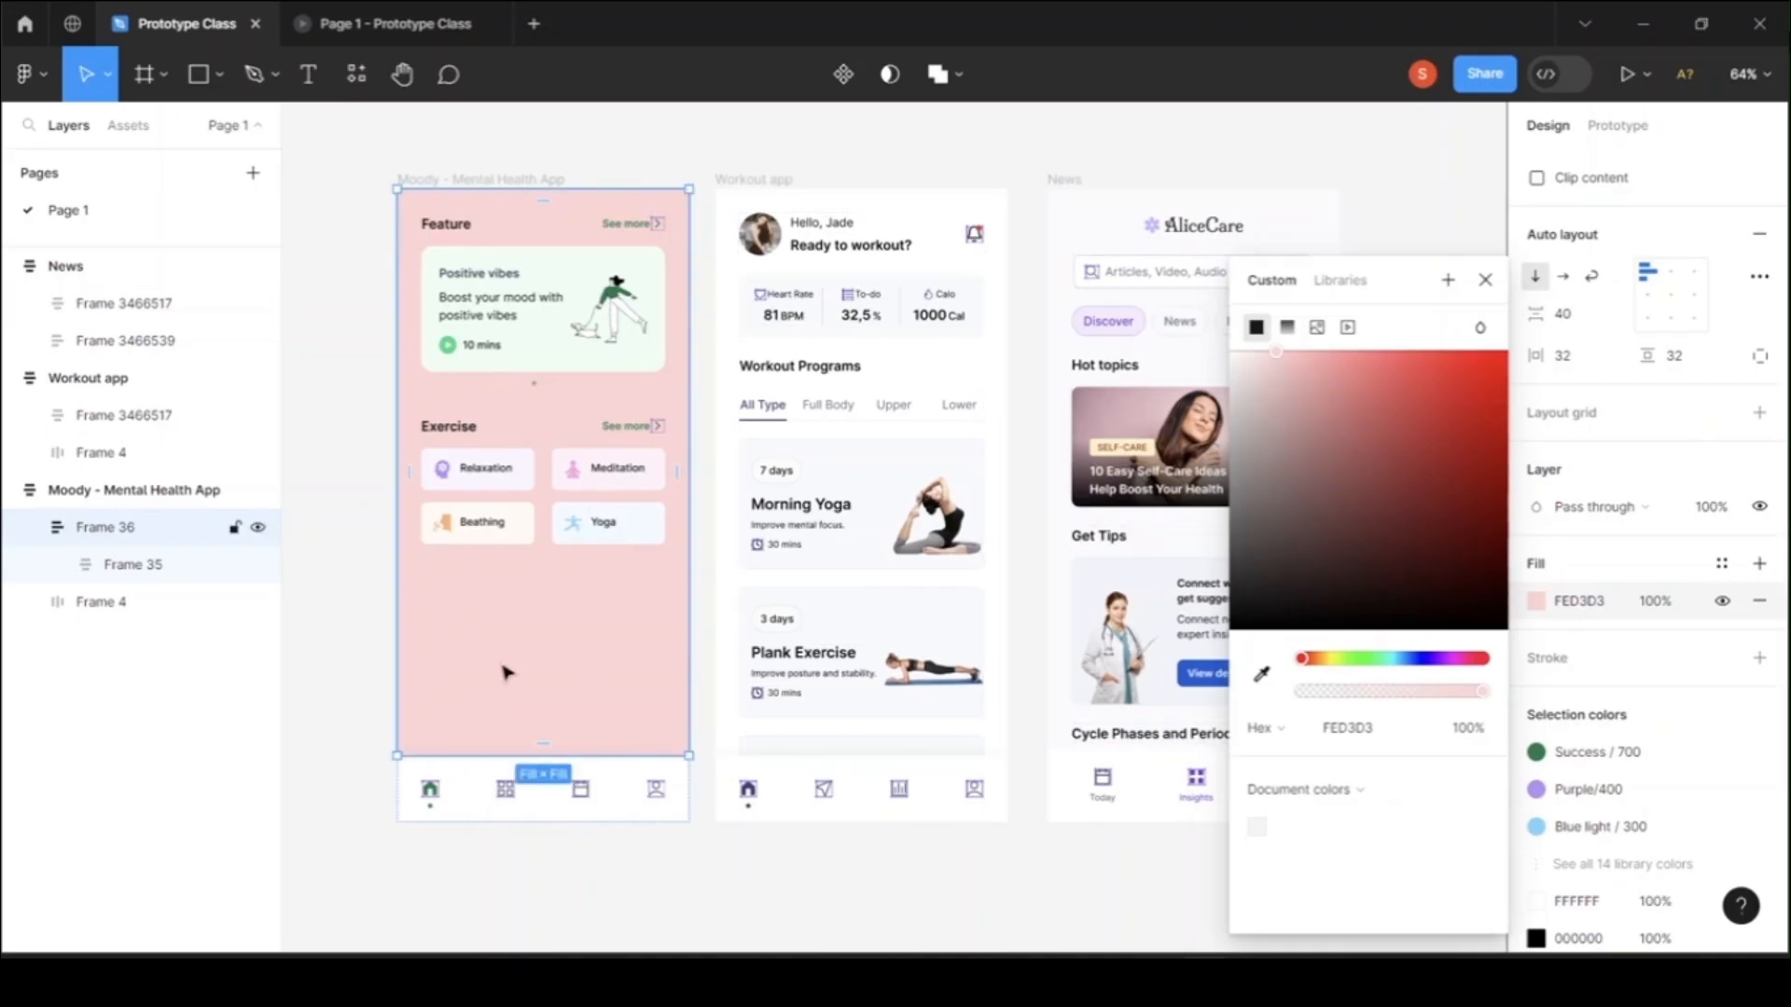
left_click(1536, 602)
left_click(1536, 602)
left_click(1537, 601)
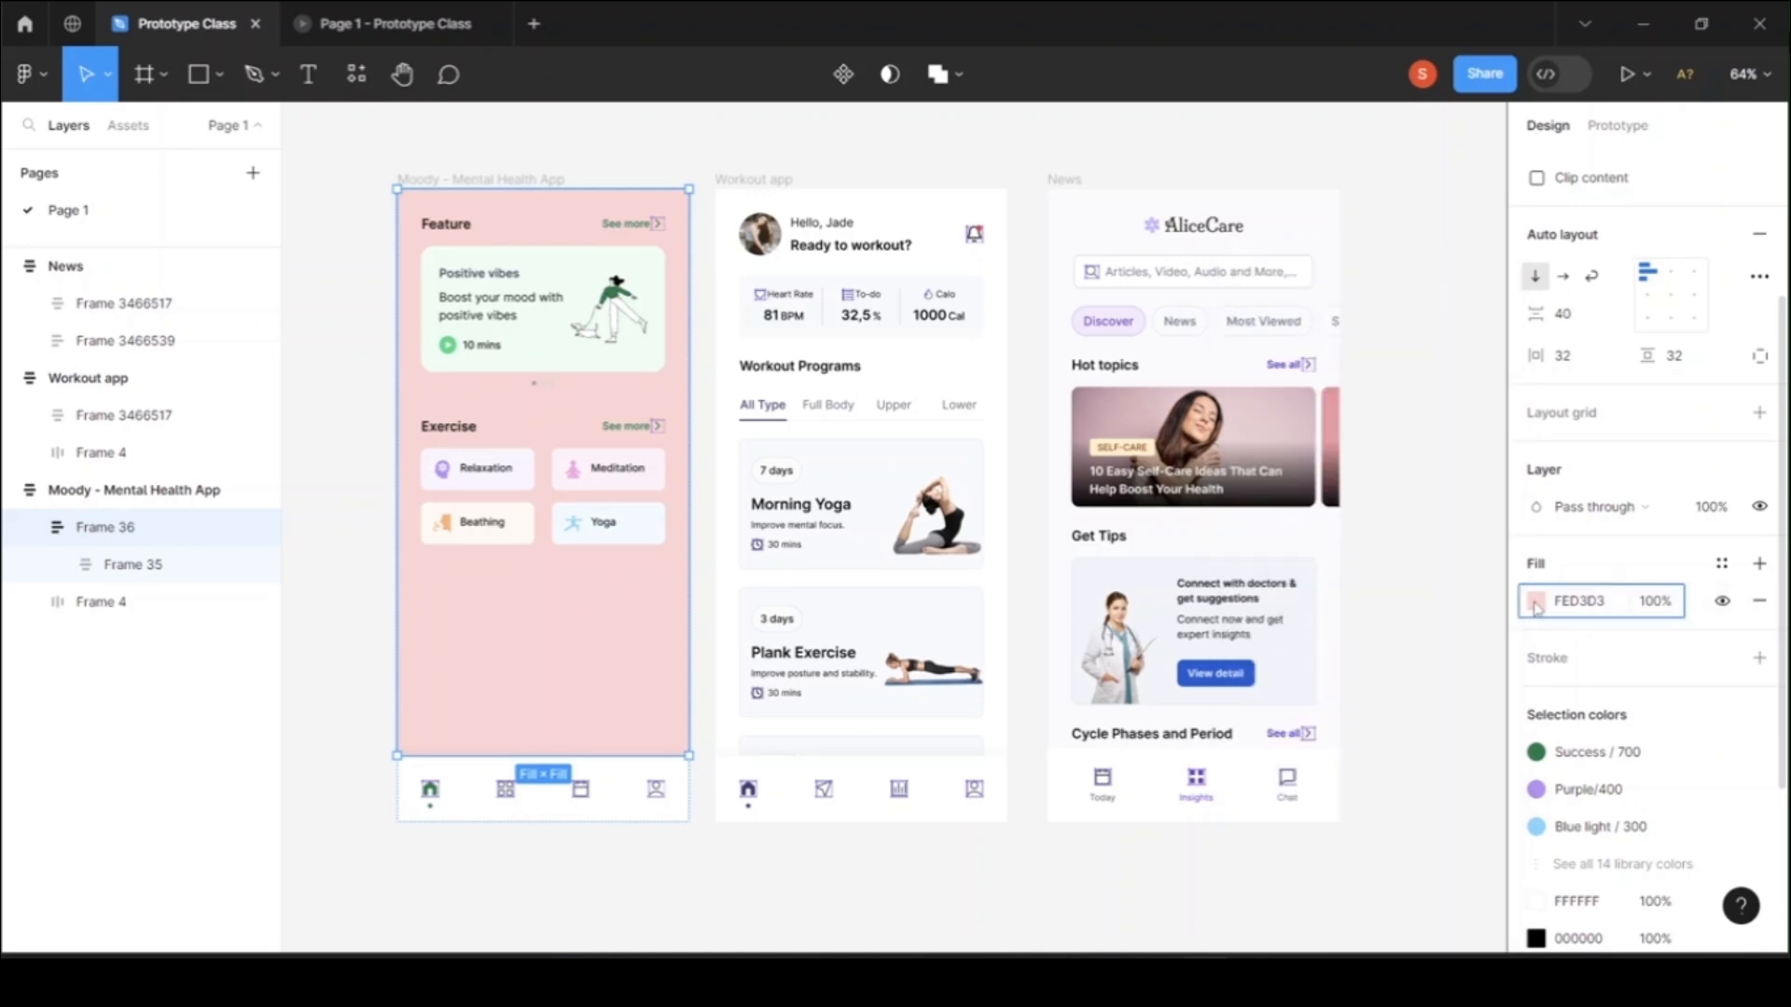
right_click(563, 632)
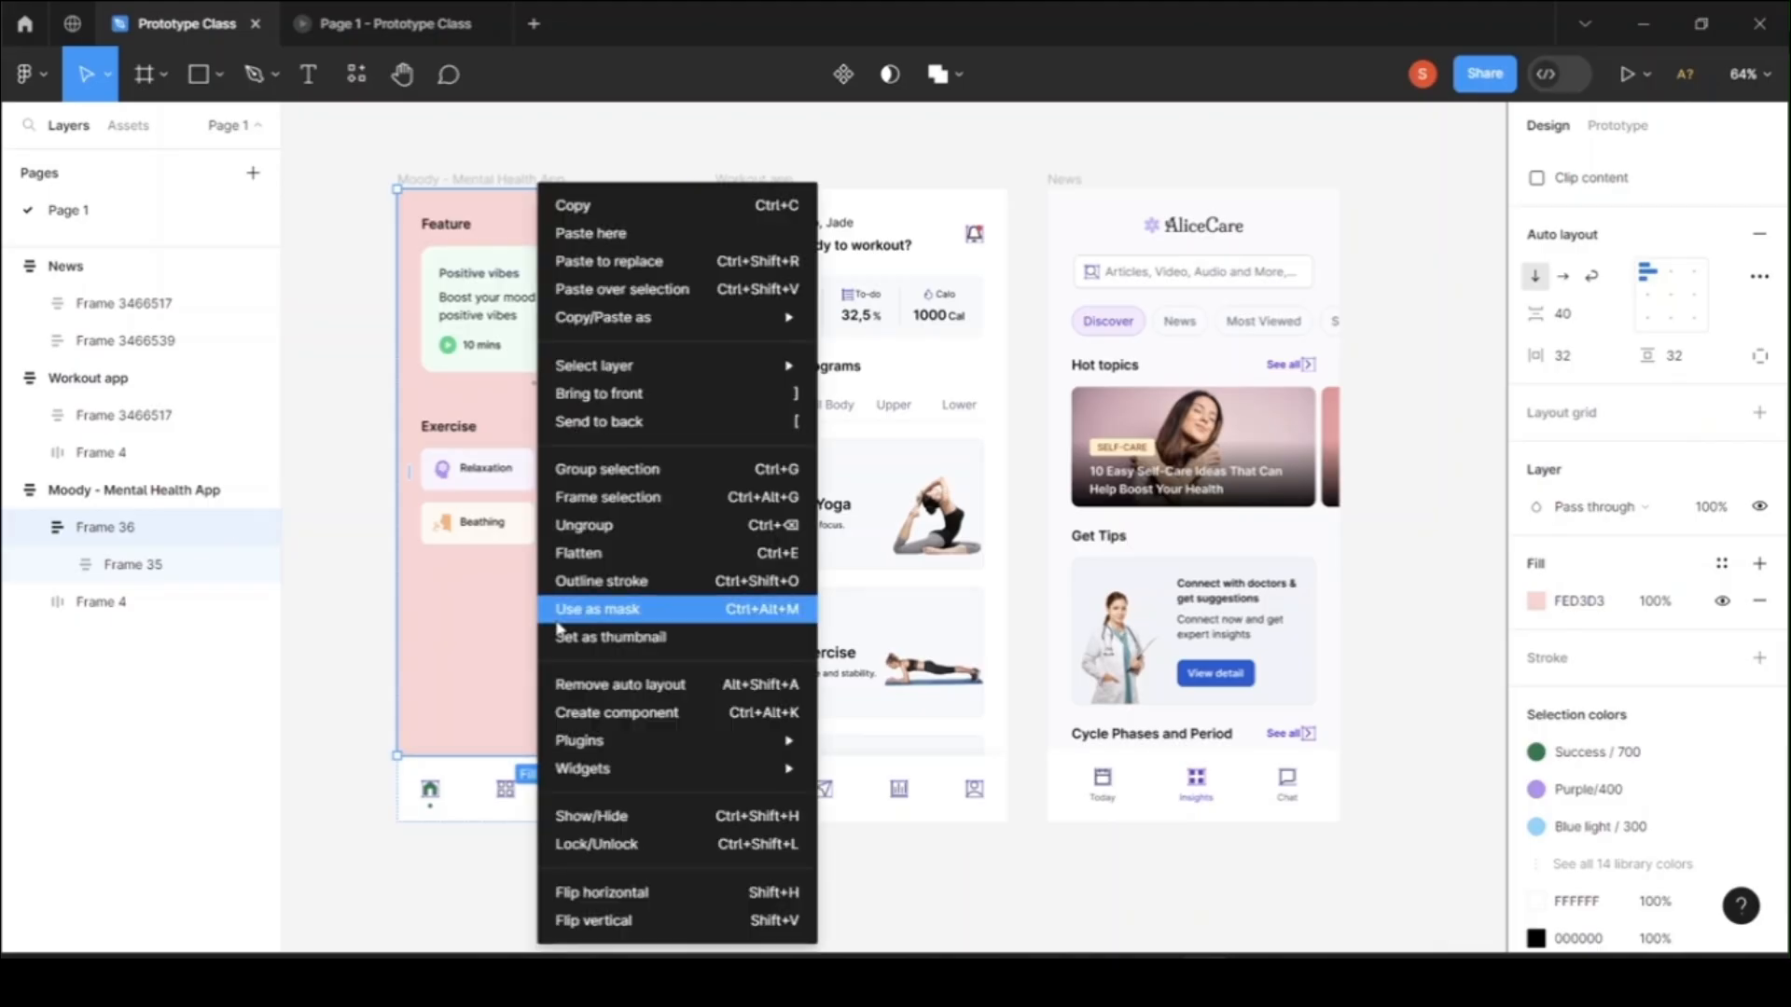
left_click(473, 634)
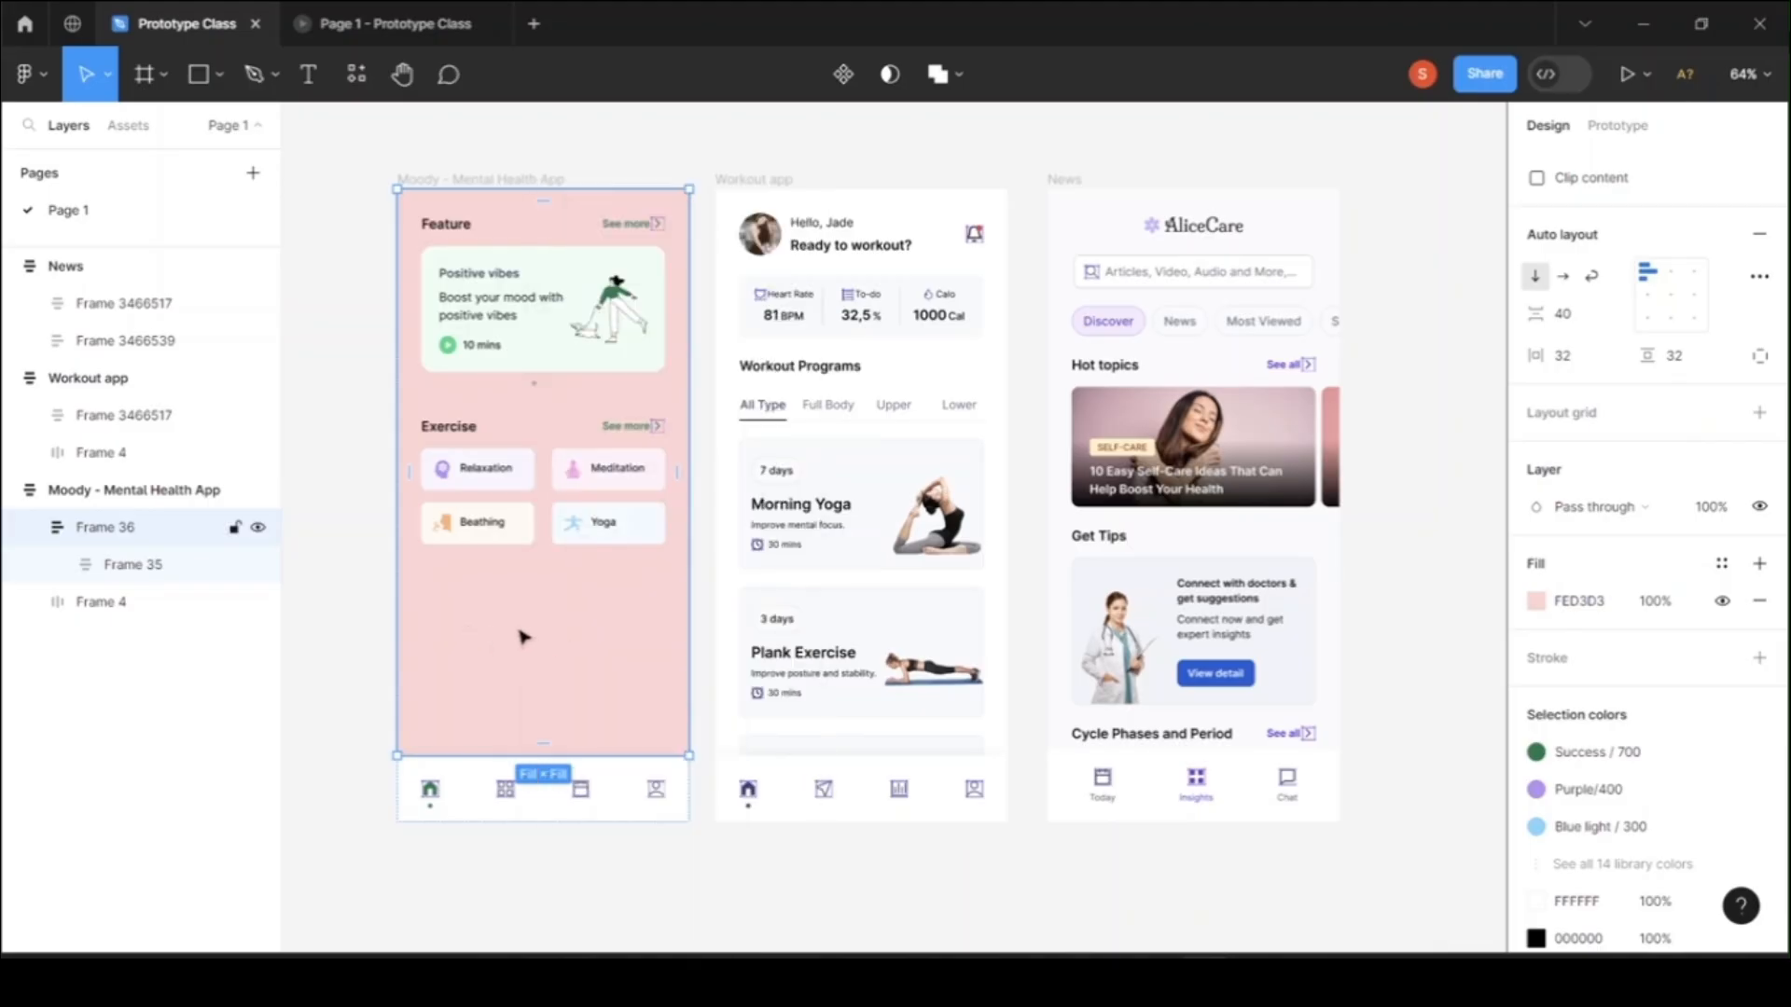
Step: Add a solid fill to the Workout app's main content frame and set it to dusty pink EABFBF
left_click(991, 634)
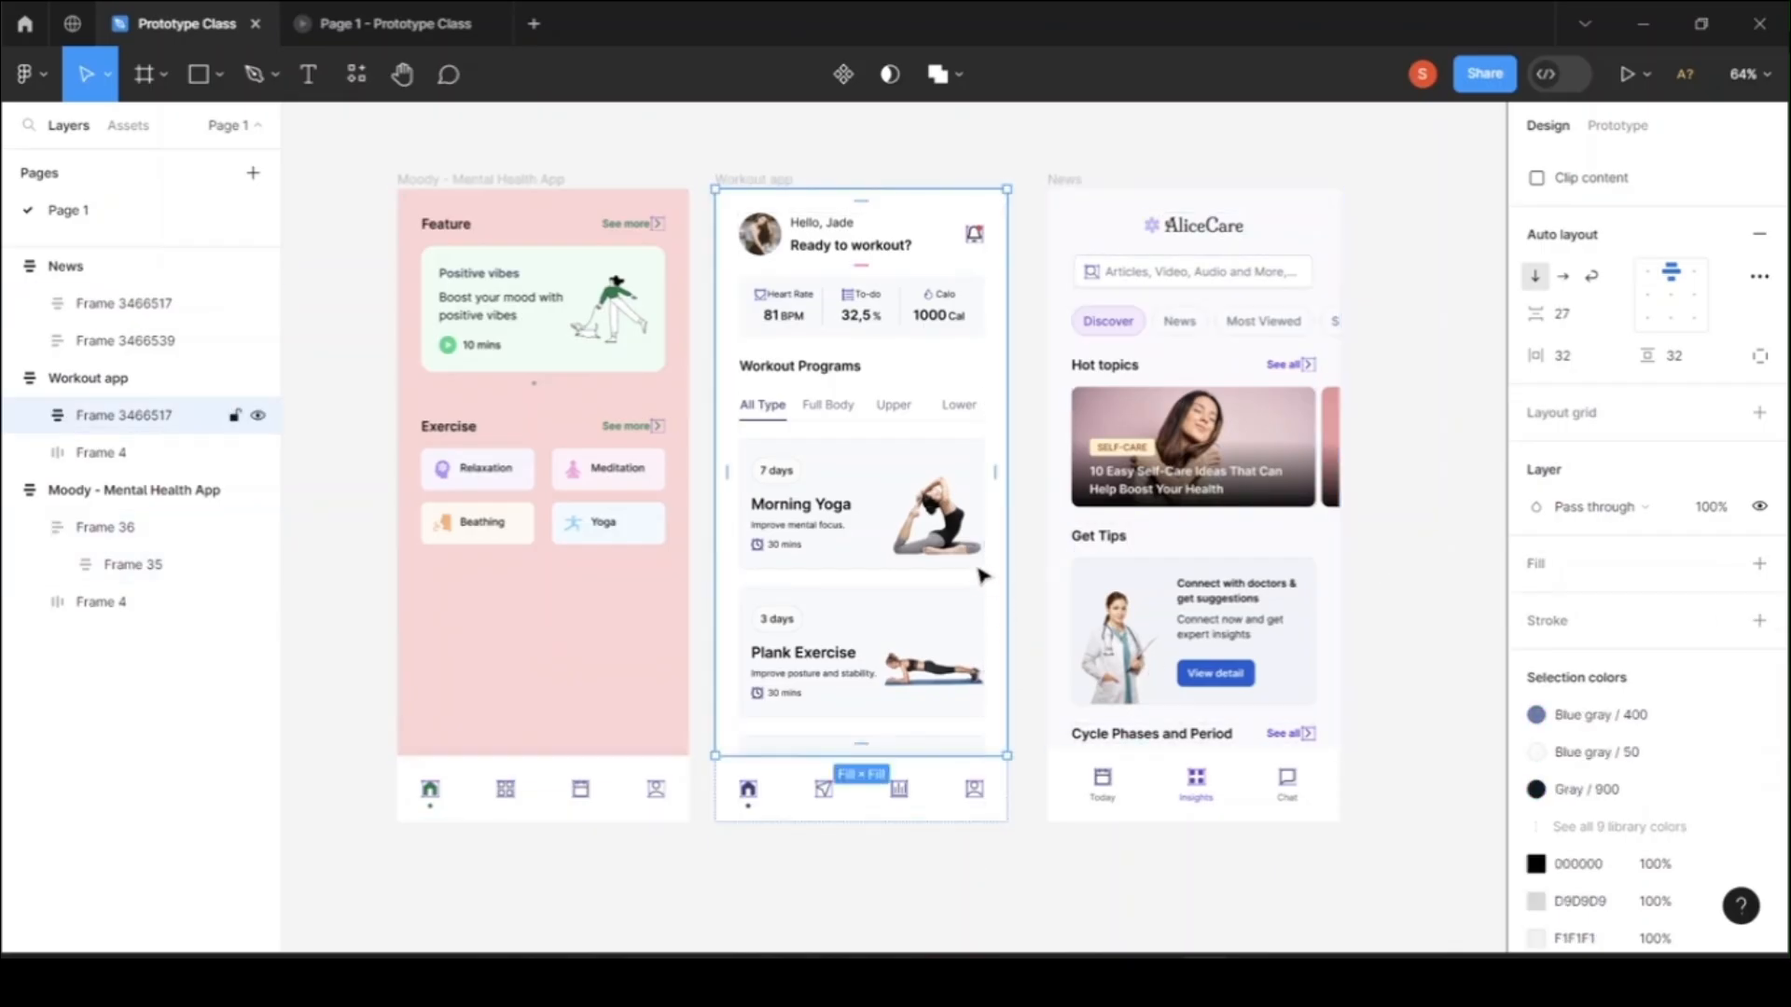
left_click(1534, 564)
left_click(1536, 602)
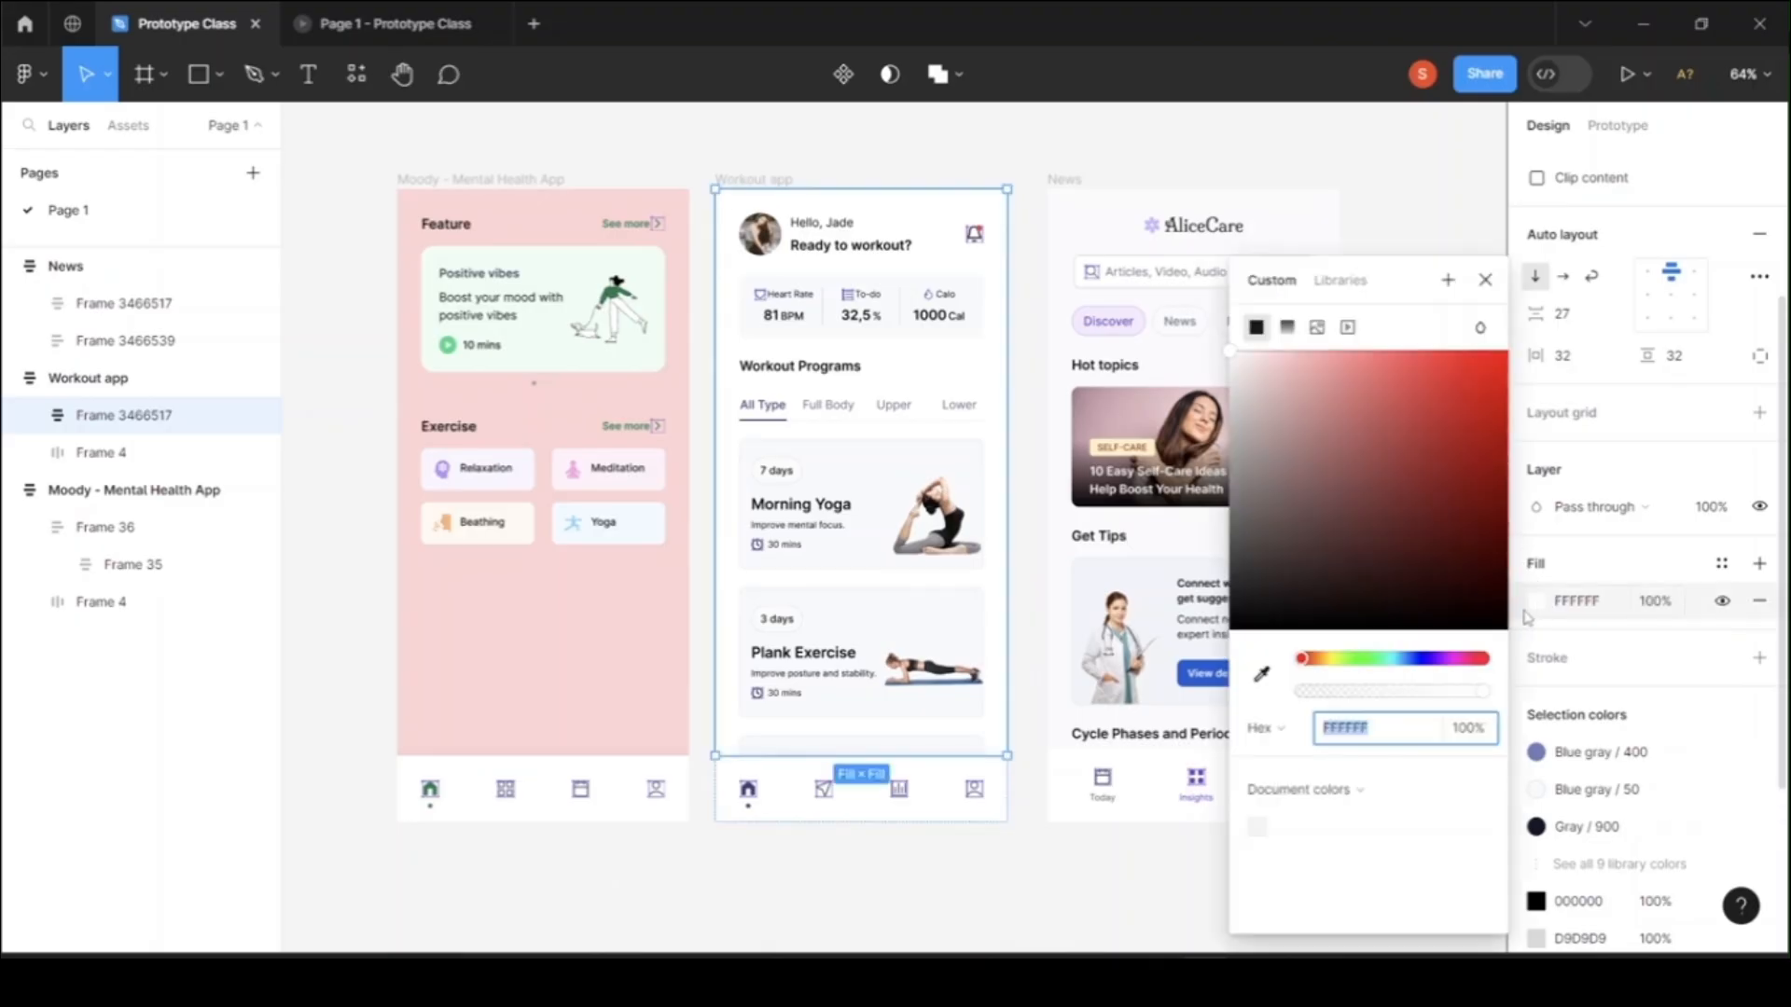
left_click(1256, 386)
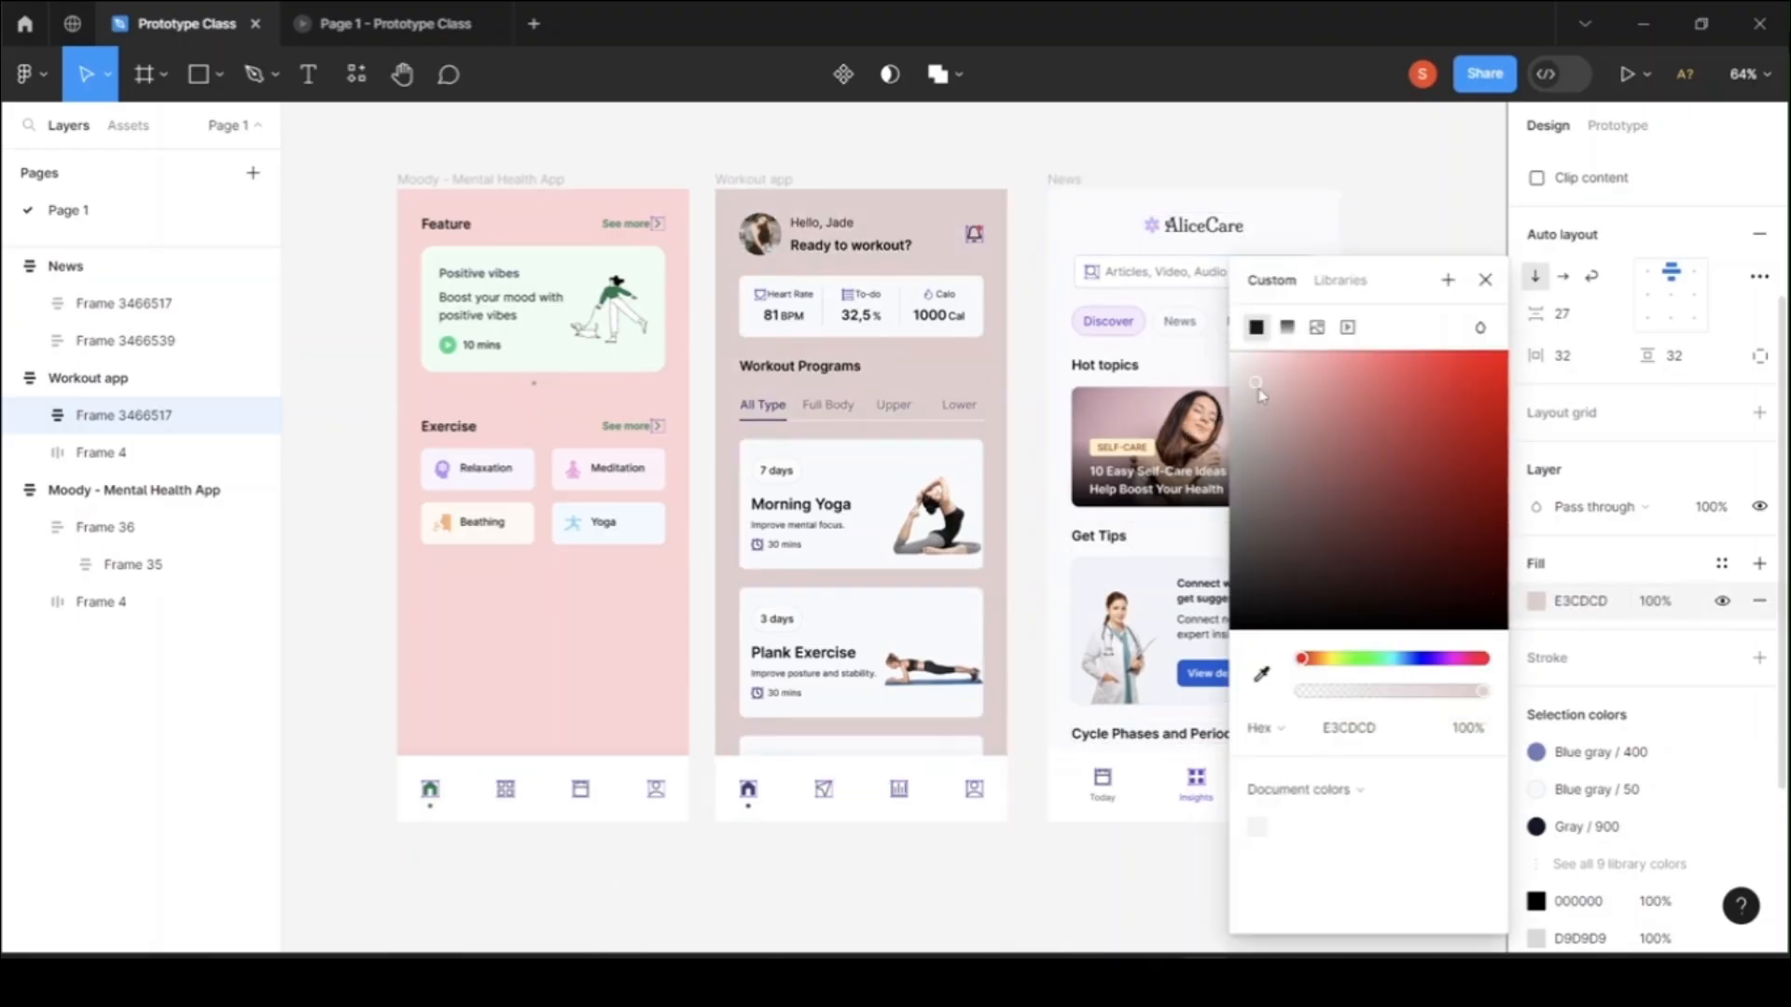
left_click_drag(1253, 427, 1264, 380)
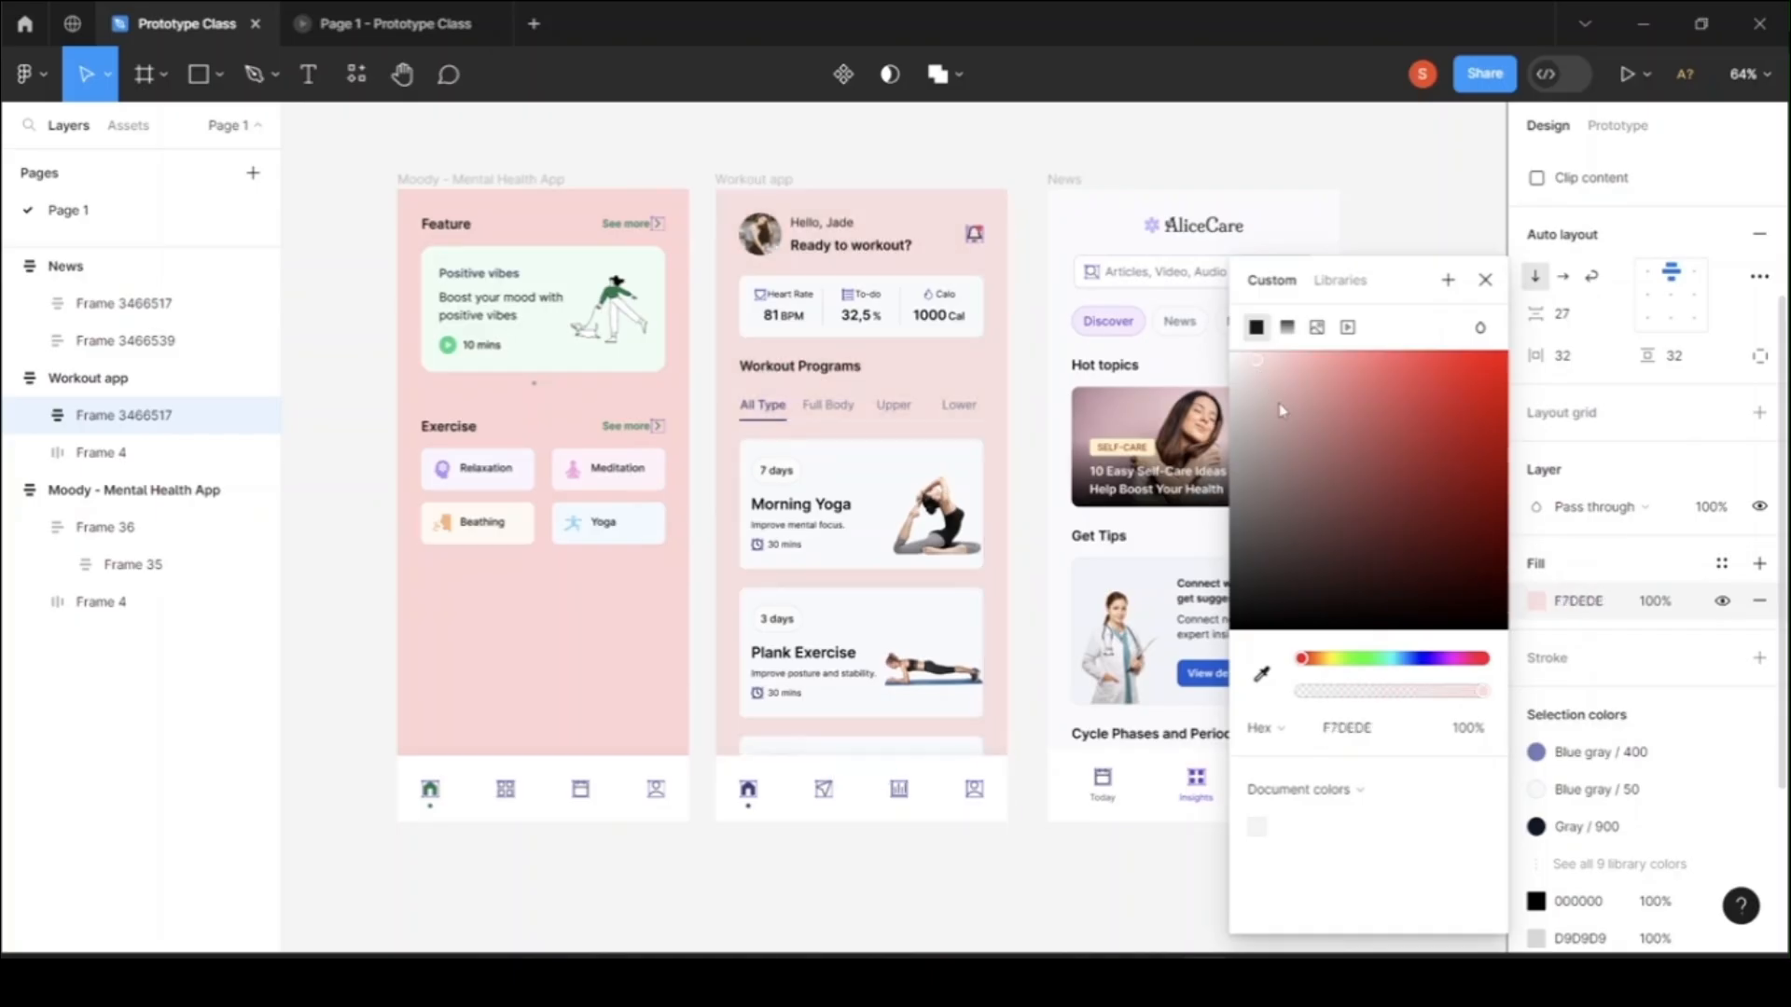
left_click(1276, 411)
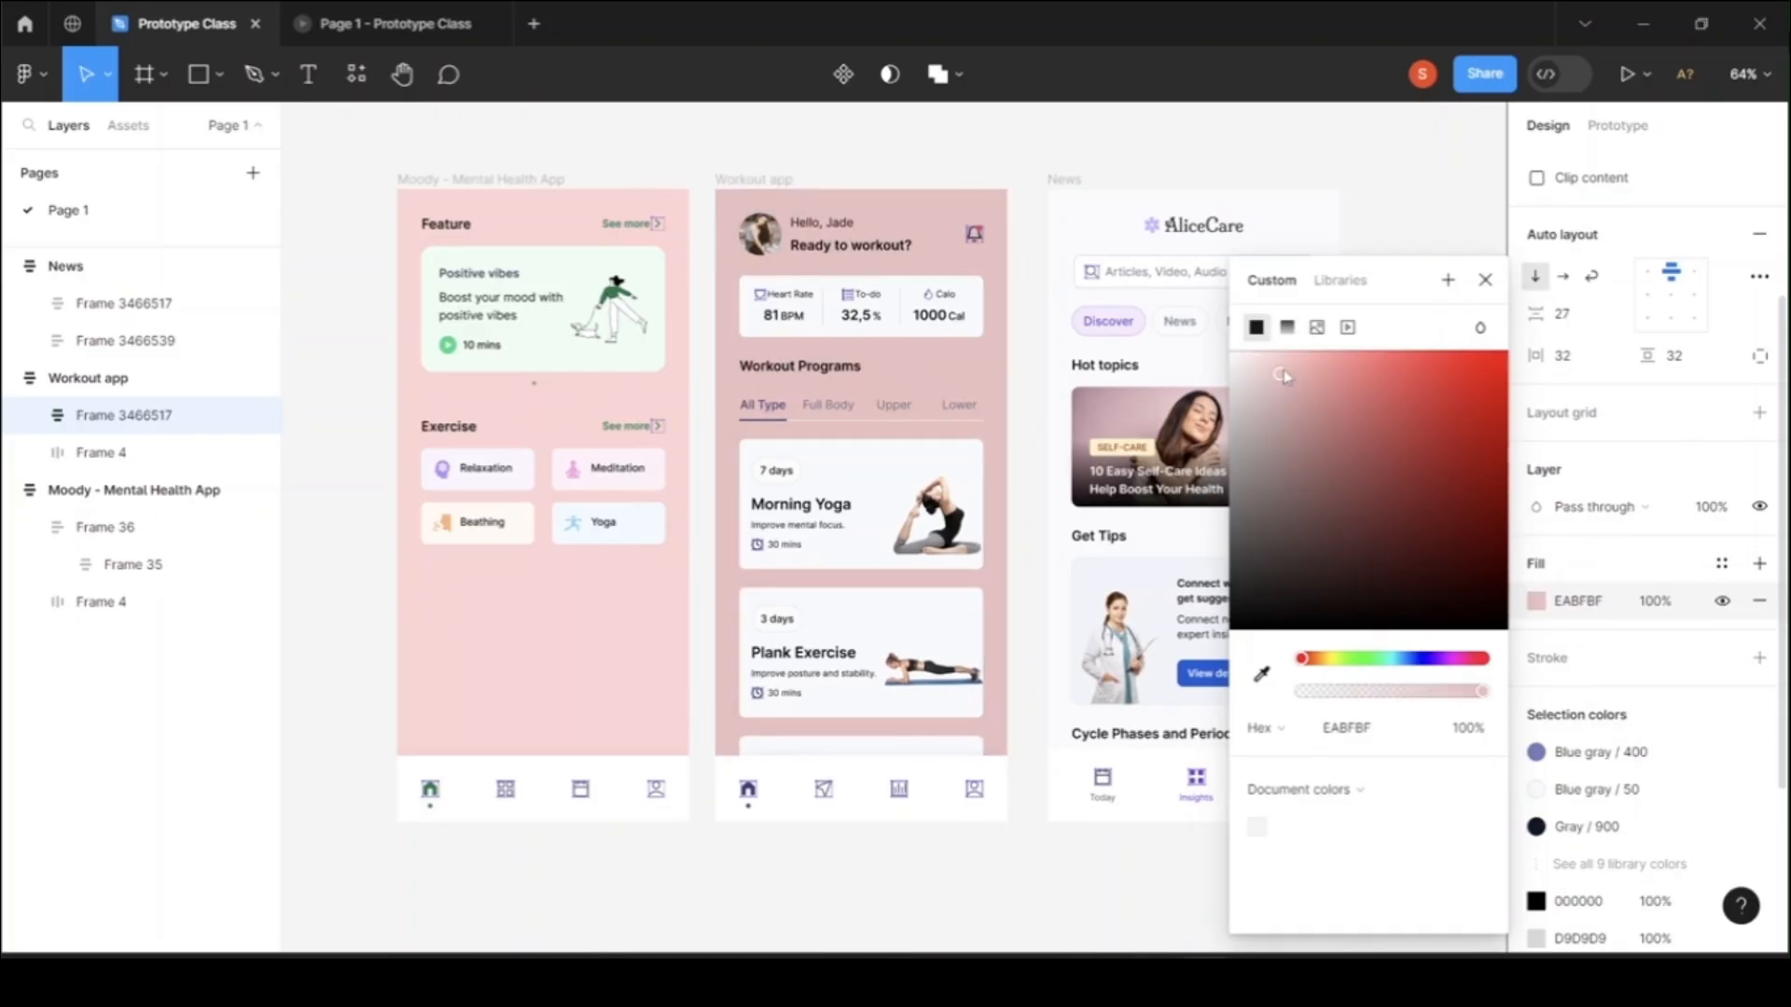
left_click(1088, 869)
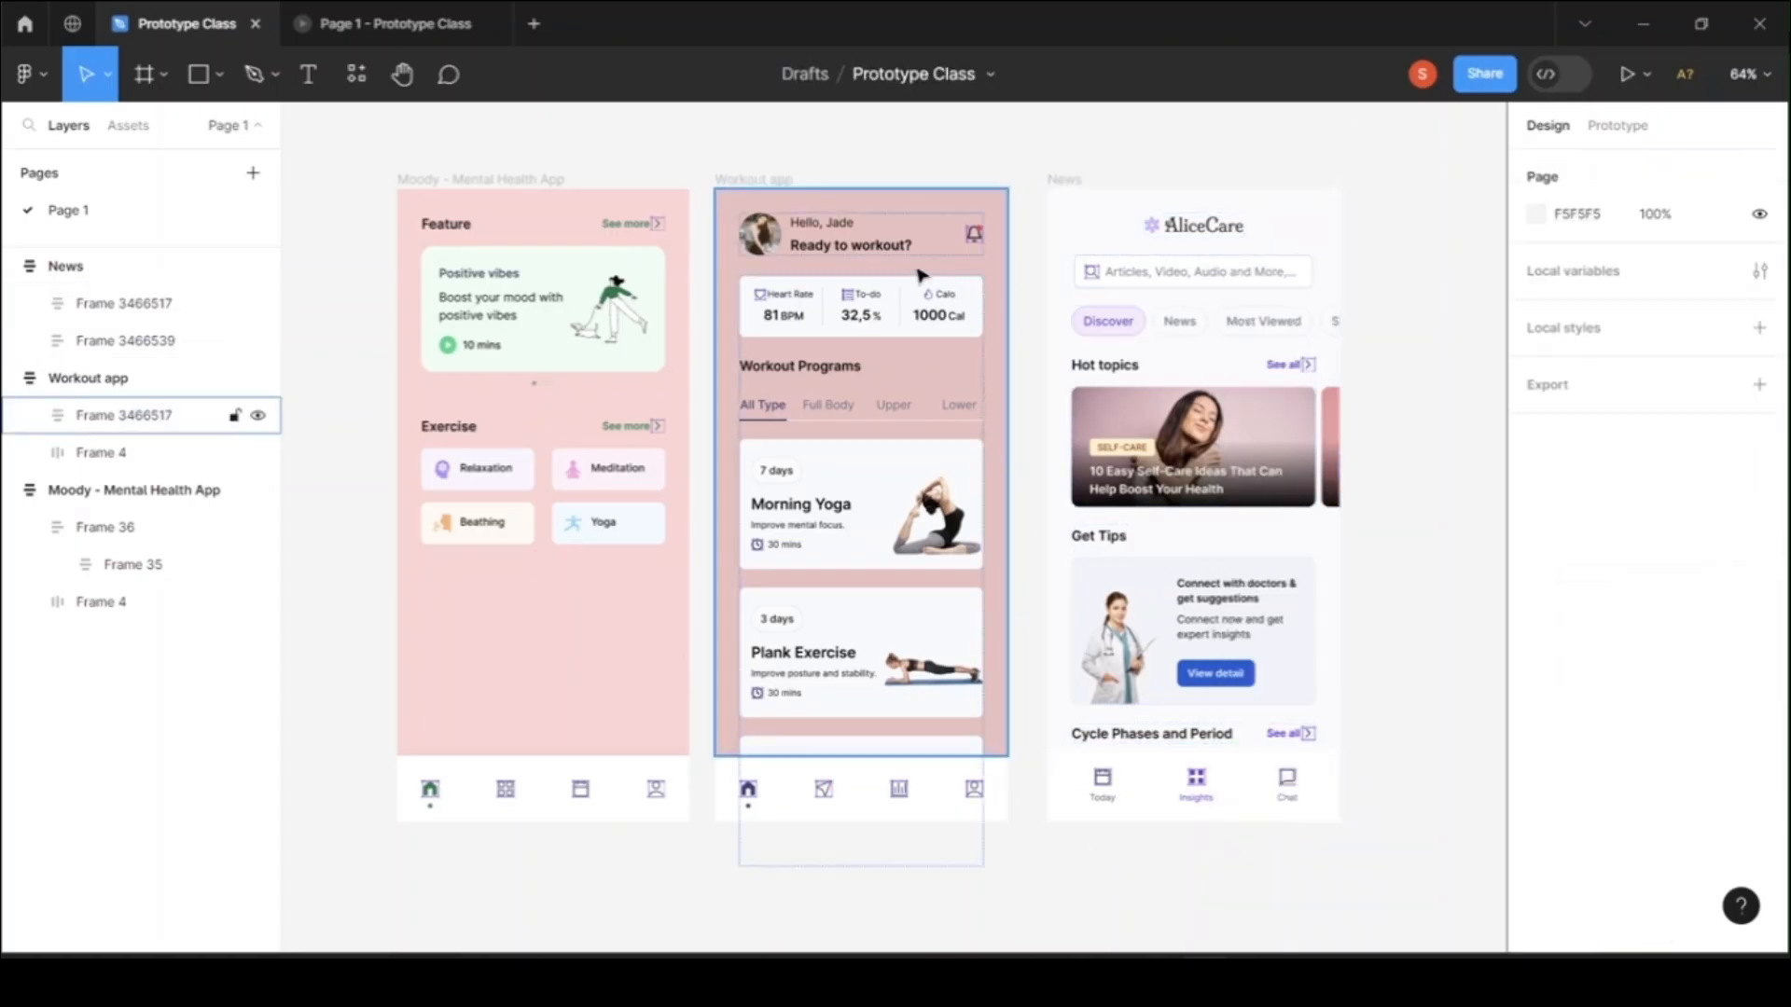
Step: Add a solid fill to the News screen's main content frame, set it to brownish red B77878, and clear the selection
left_click(1082, 237)
left_click(1537, 528)
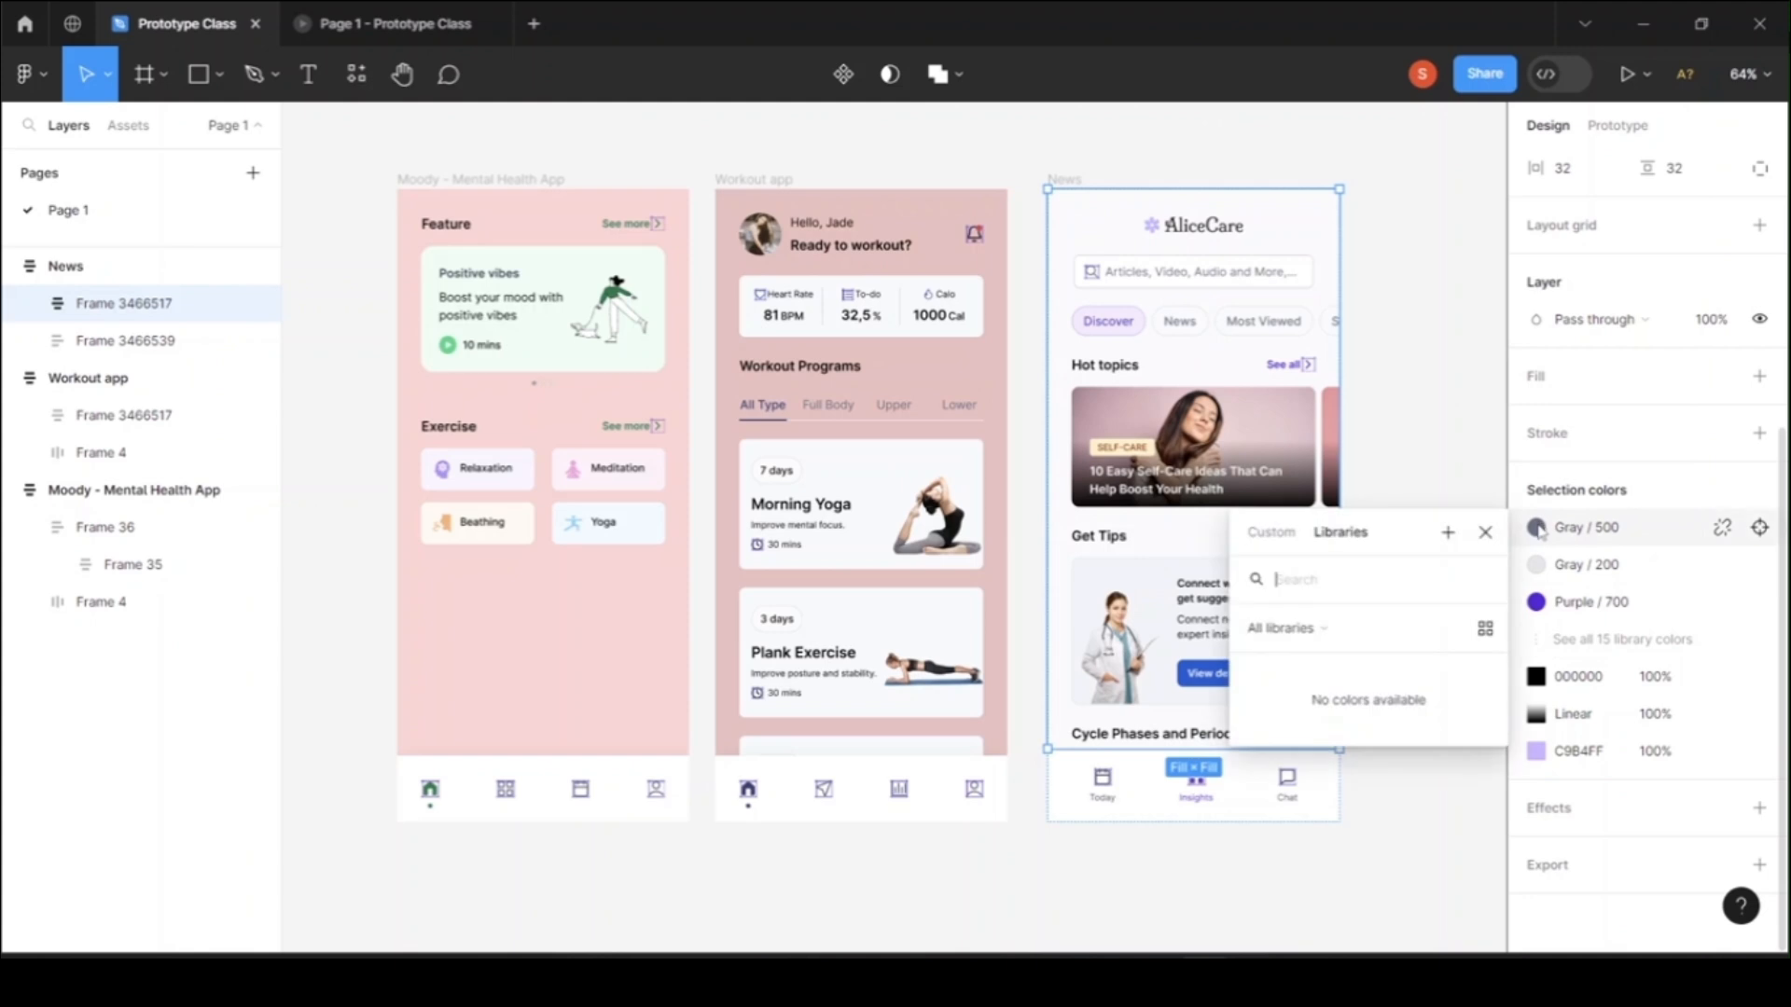
left_click(1536, 387)
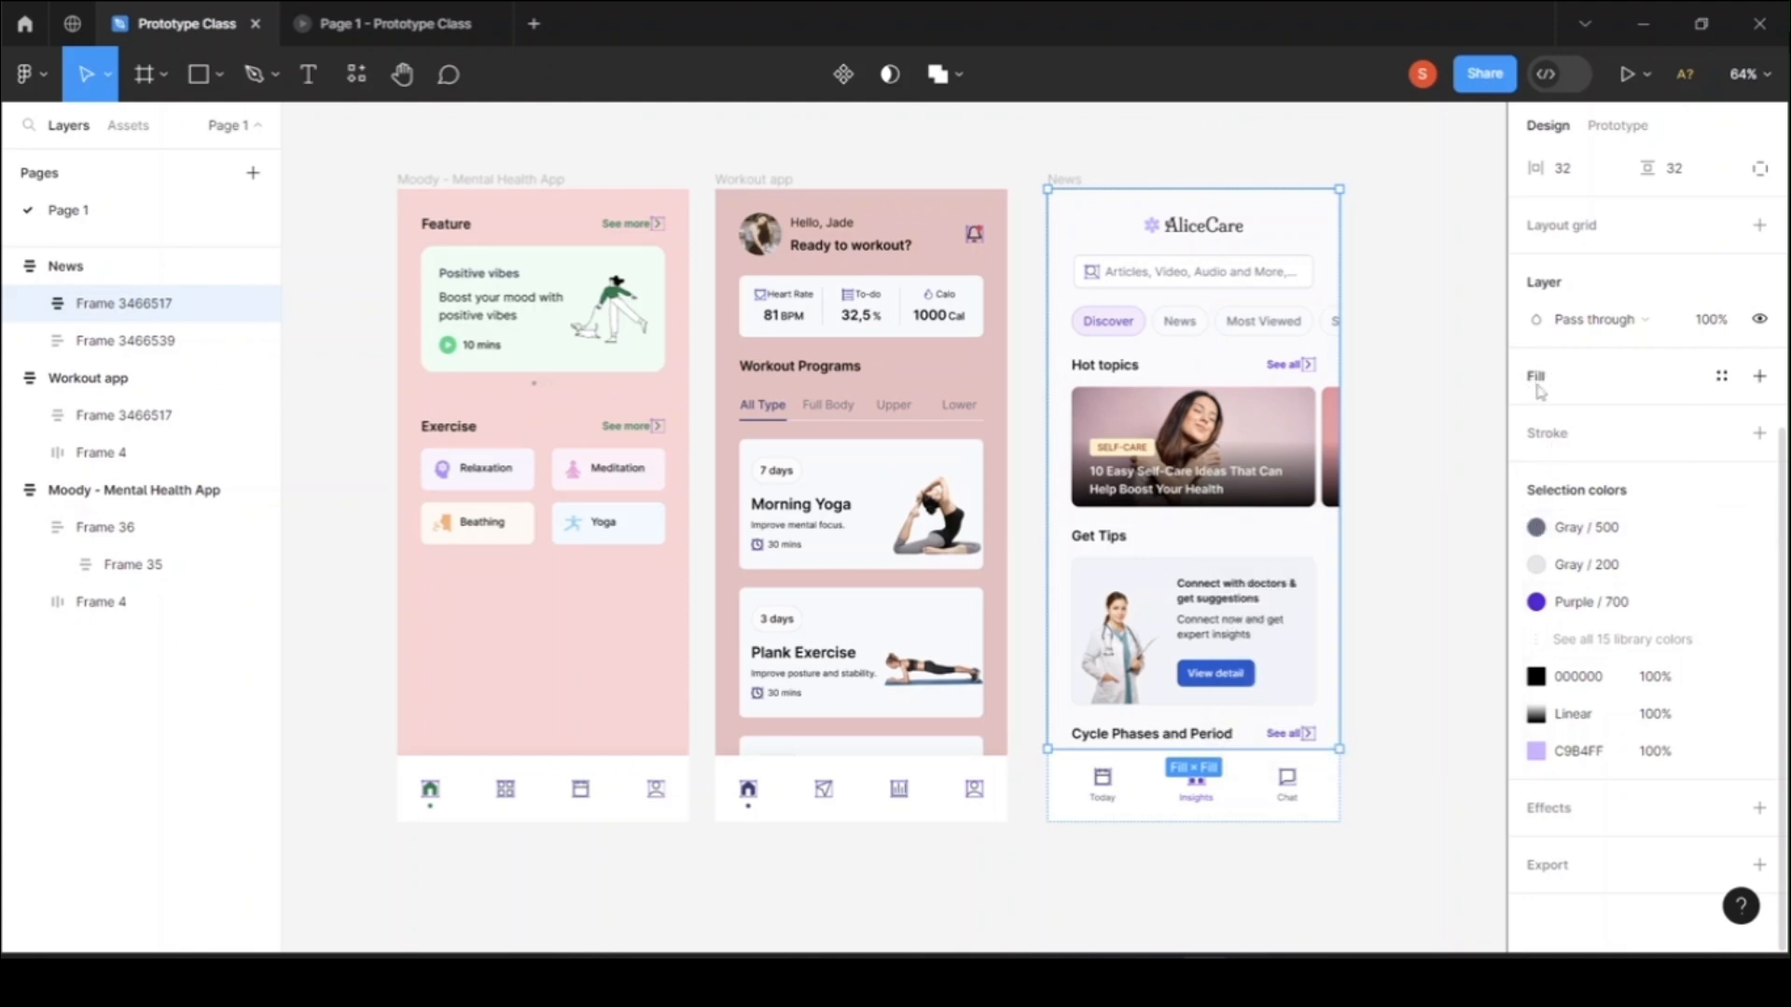
left_click(1540, 378)
left_click(1535, 415)
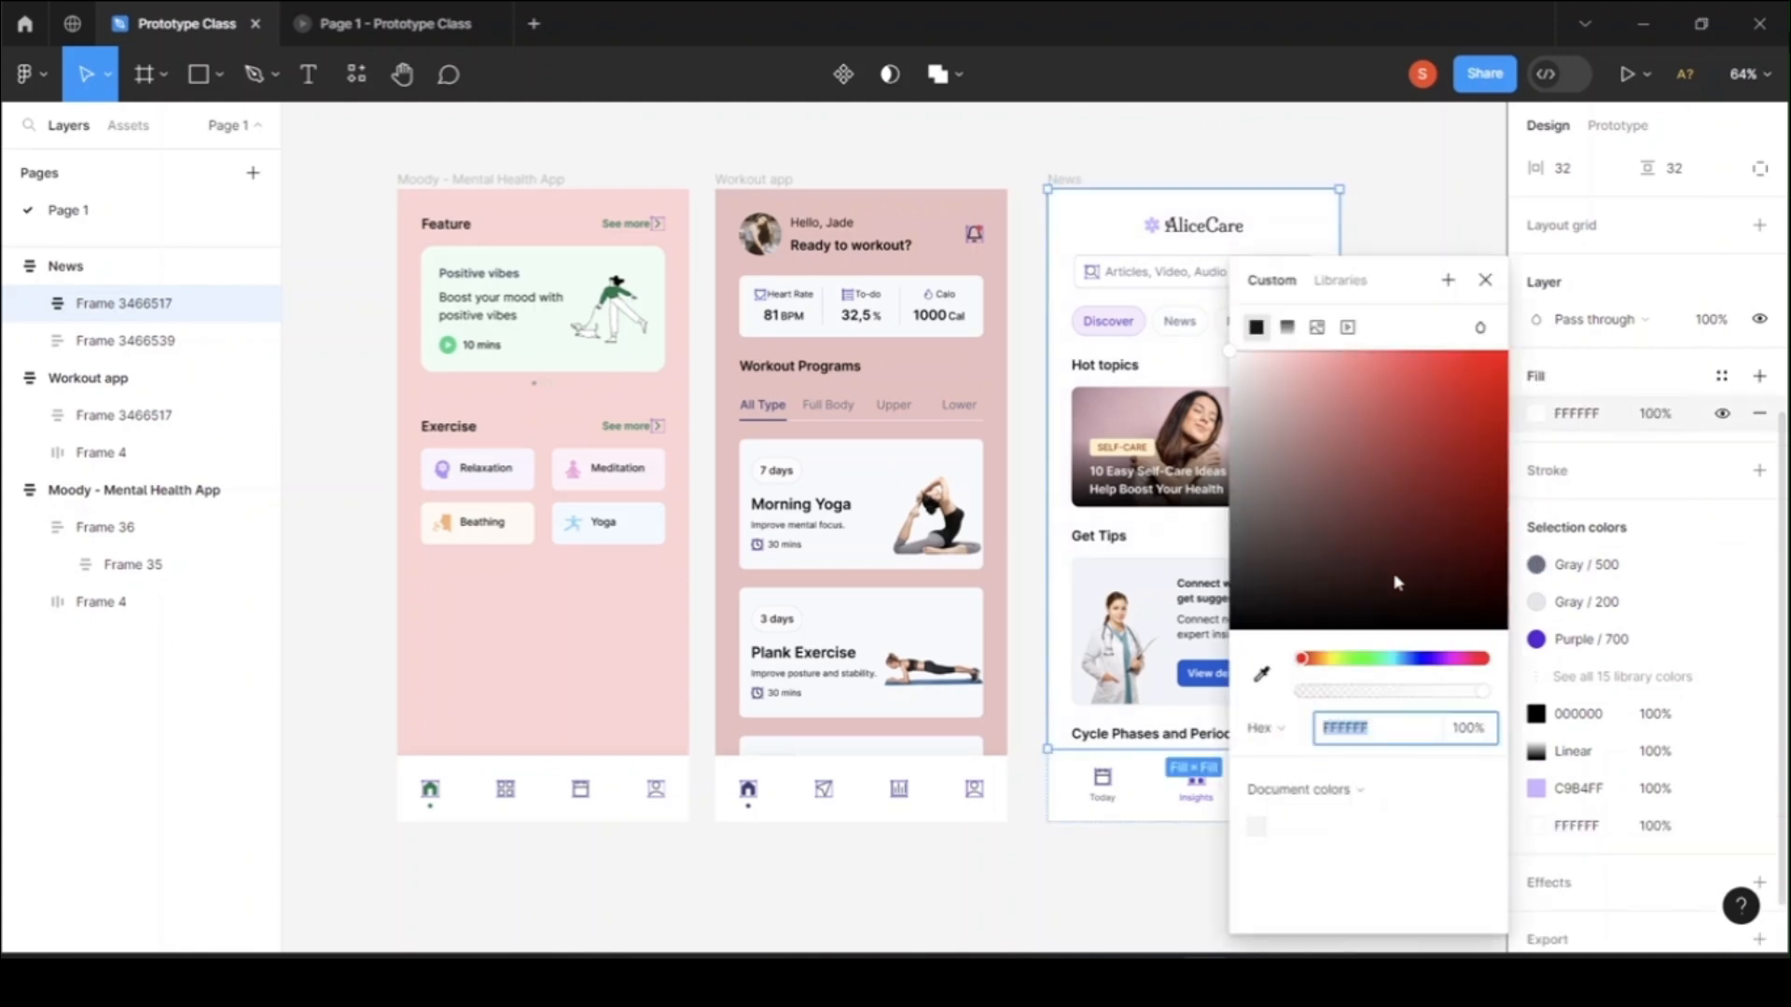
left_click(1325, 428)
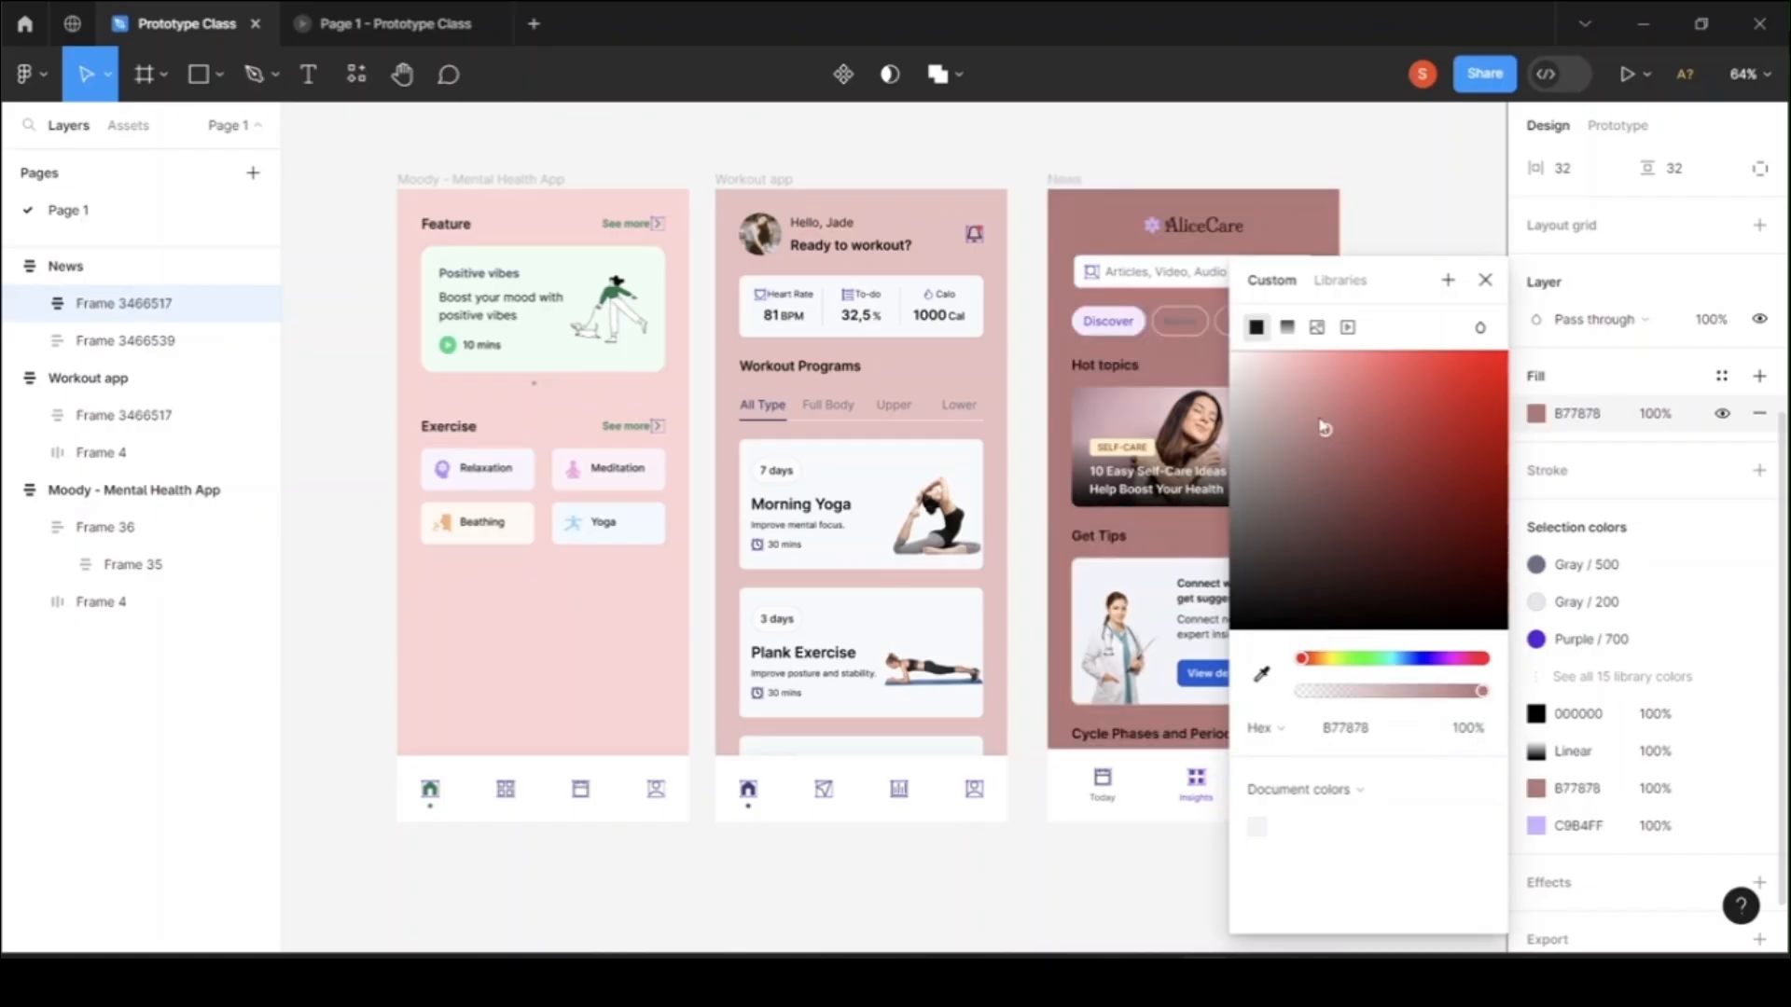
left_click(987, 883)
left_click(869, 800)
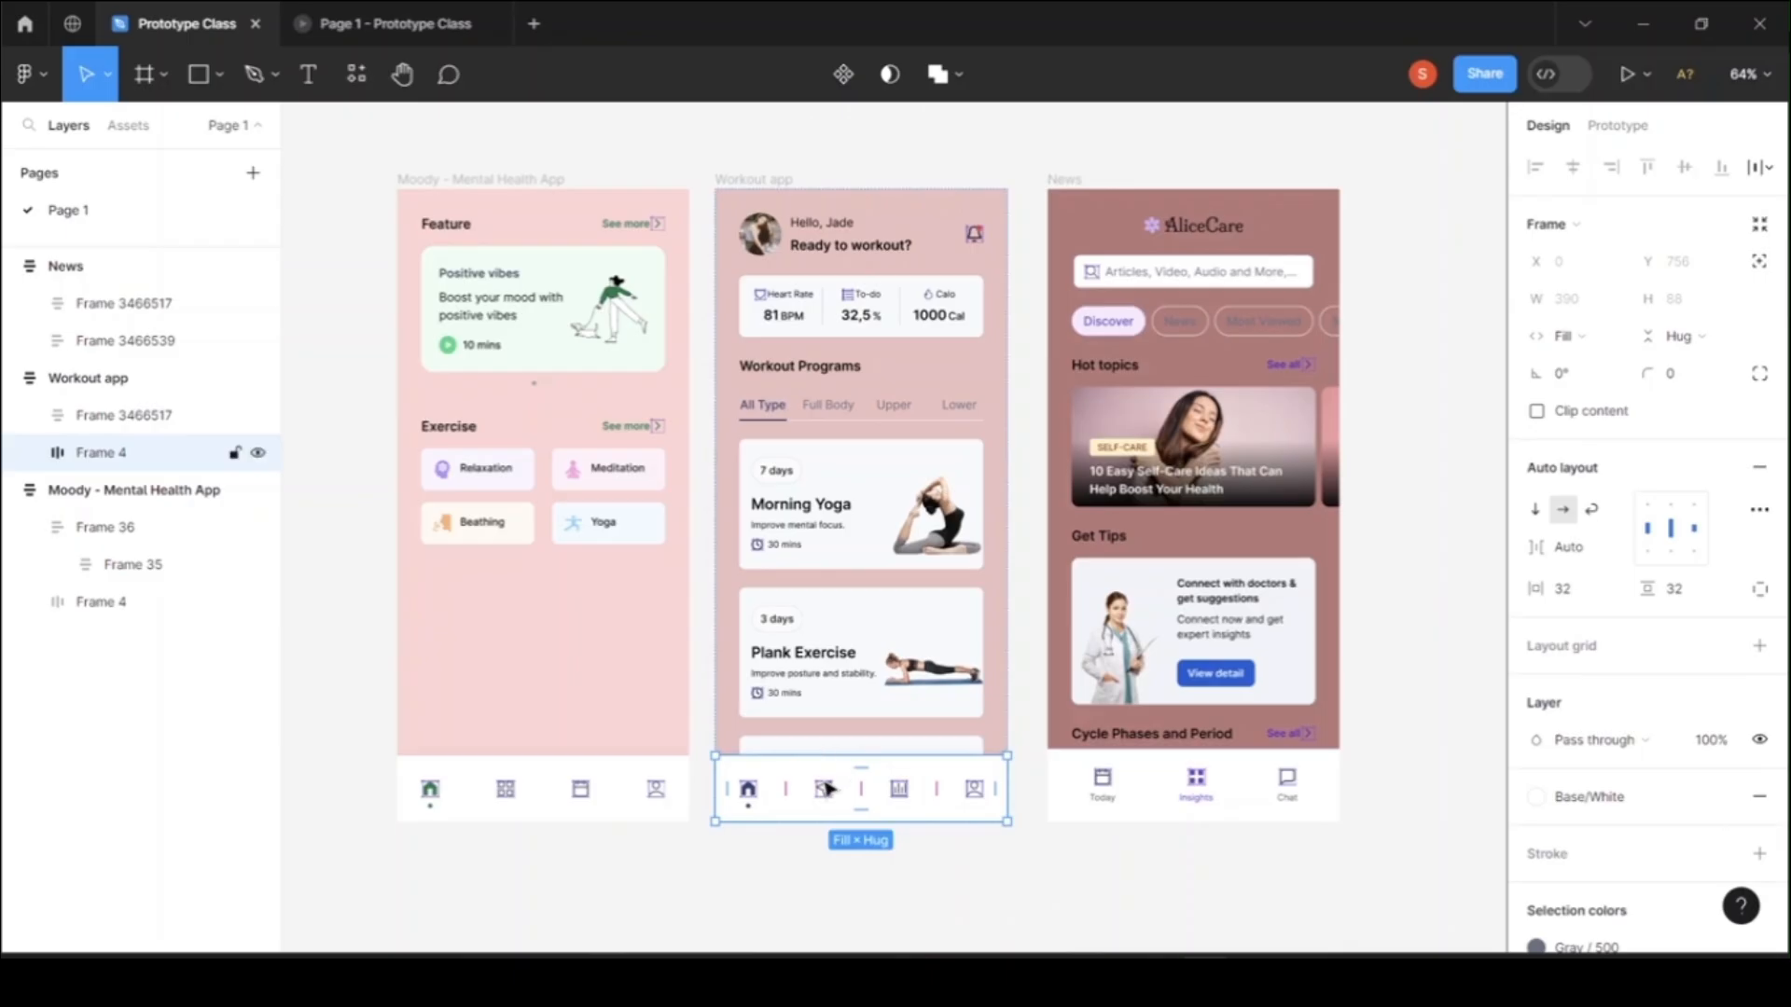
left_click(515, 869)
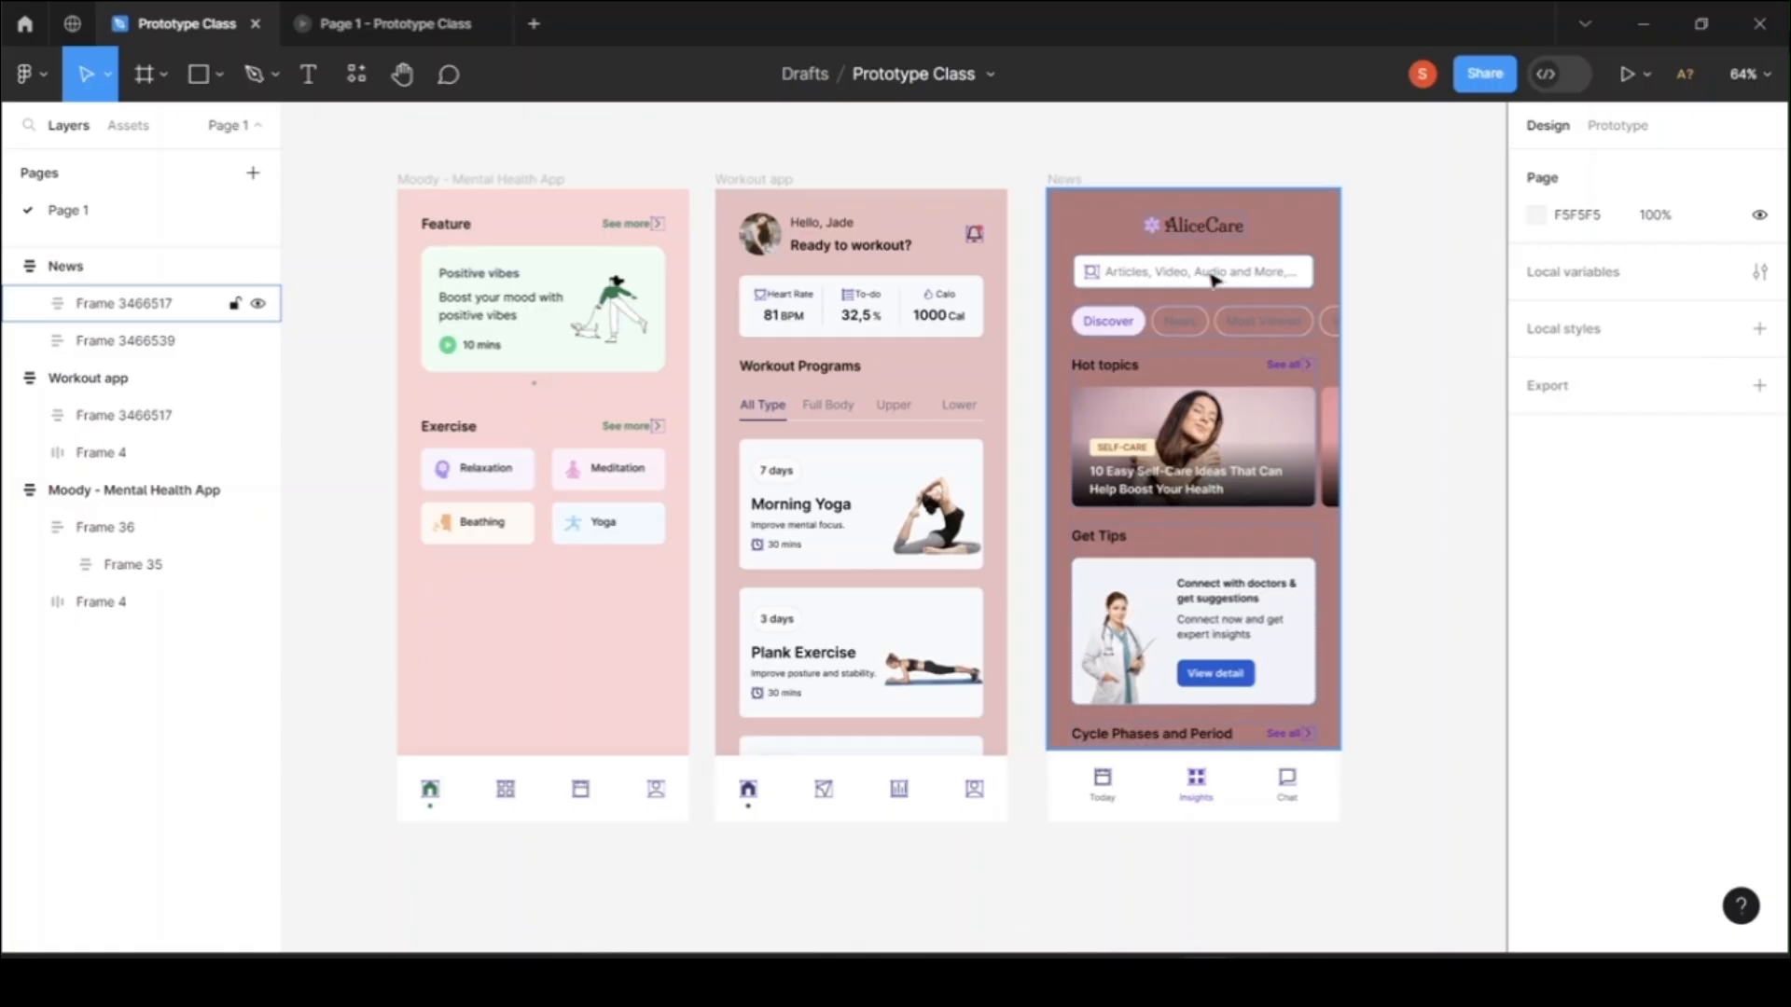
Step: Switch to the open presentation and step through the recoloured Moody, Workout and News screens
mouse_move(403, 35)
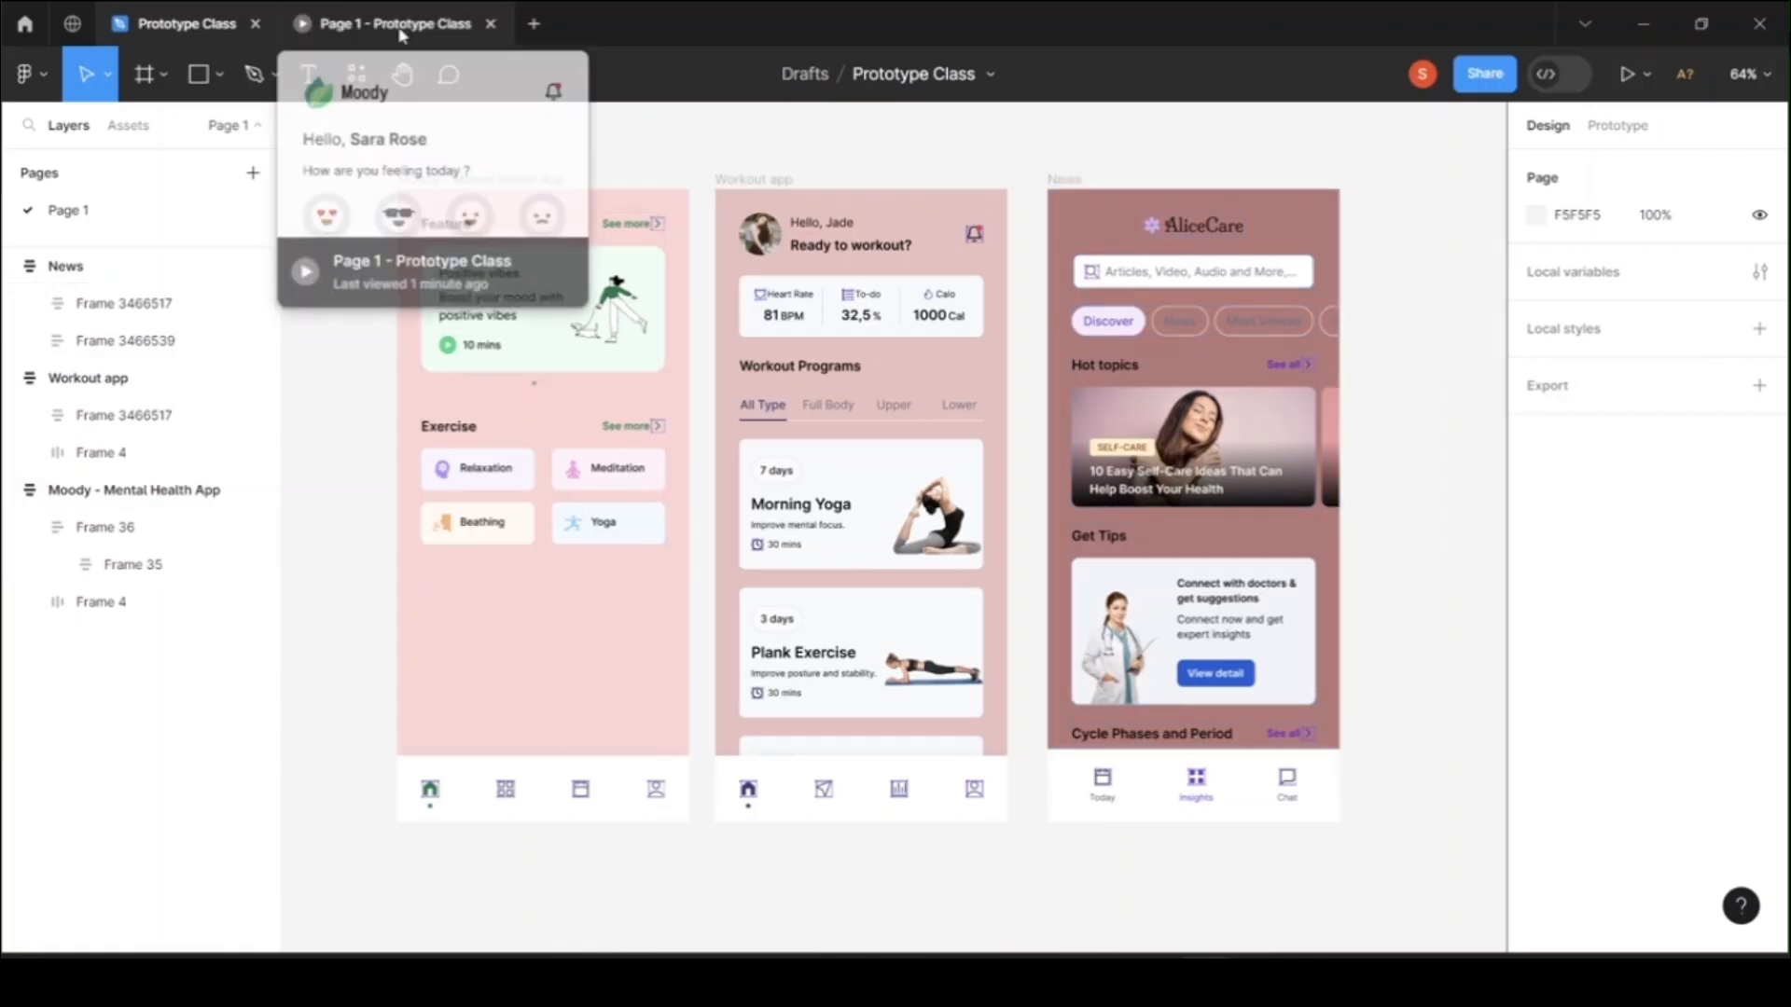
left_click(349, 35)
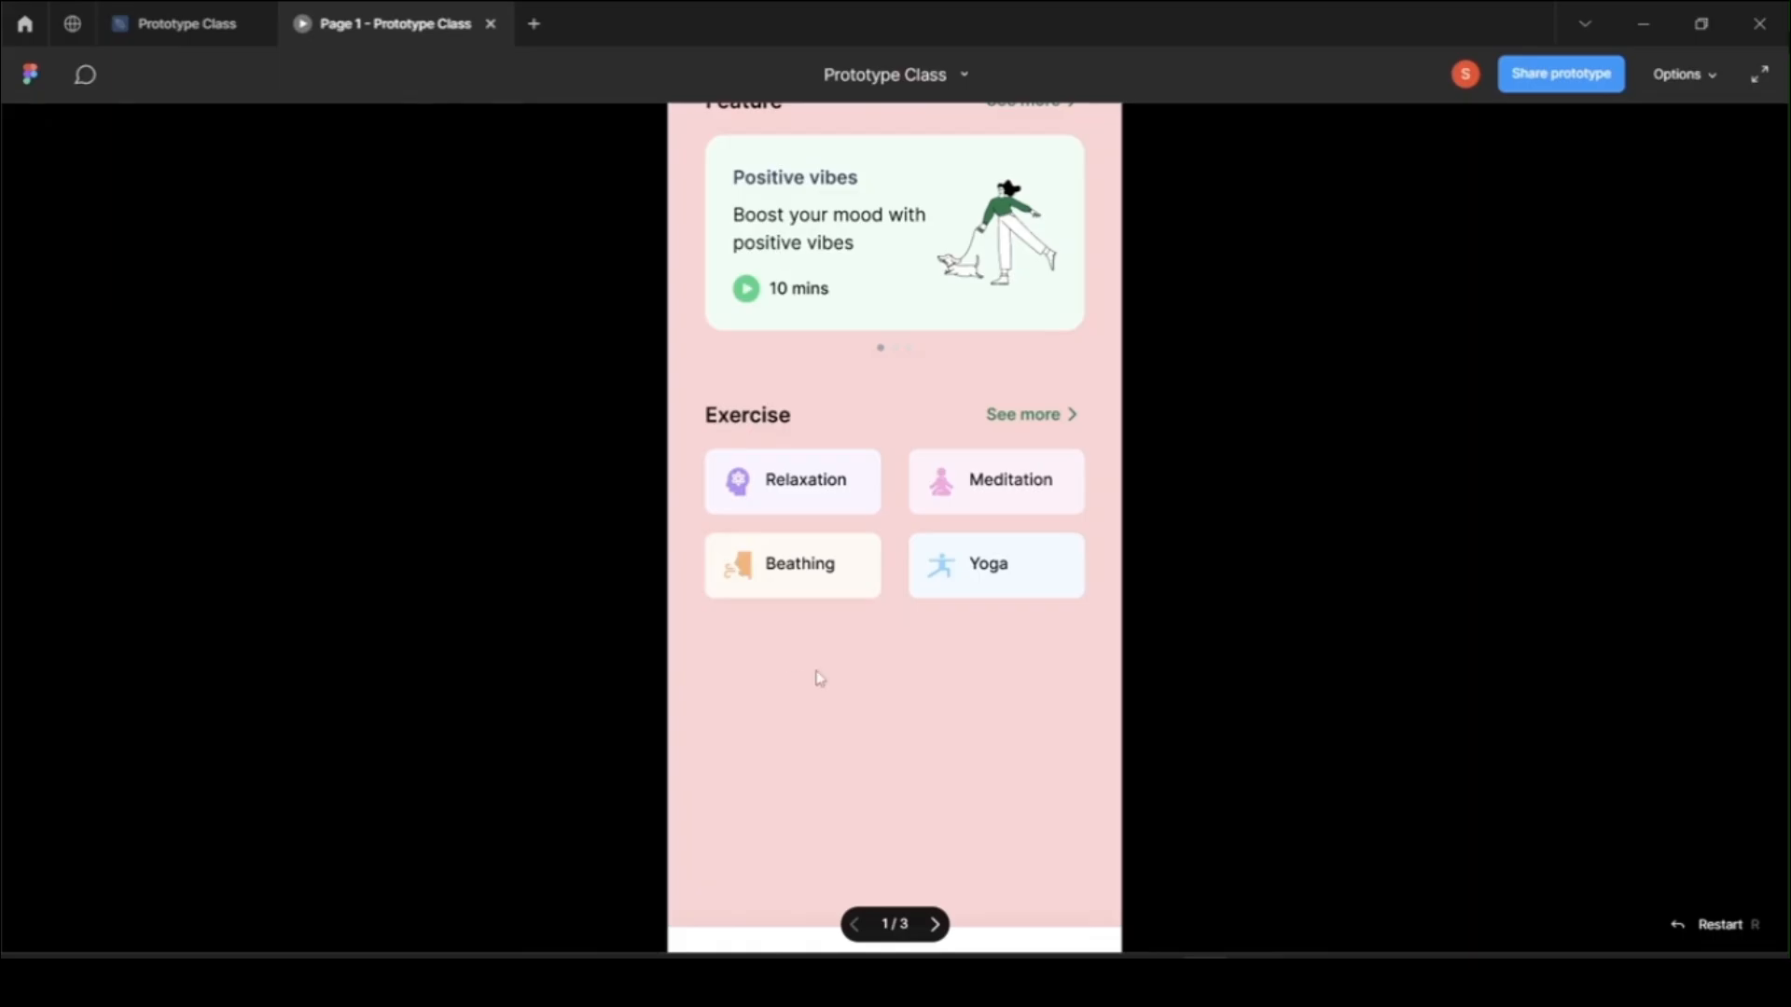
left_click(936, 925)
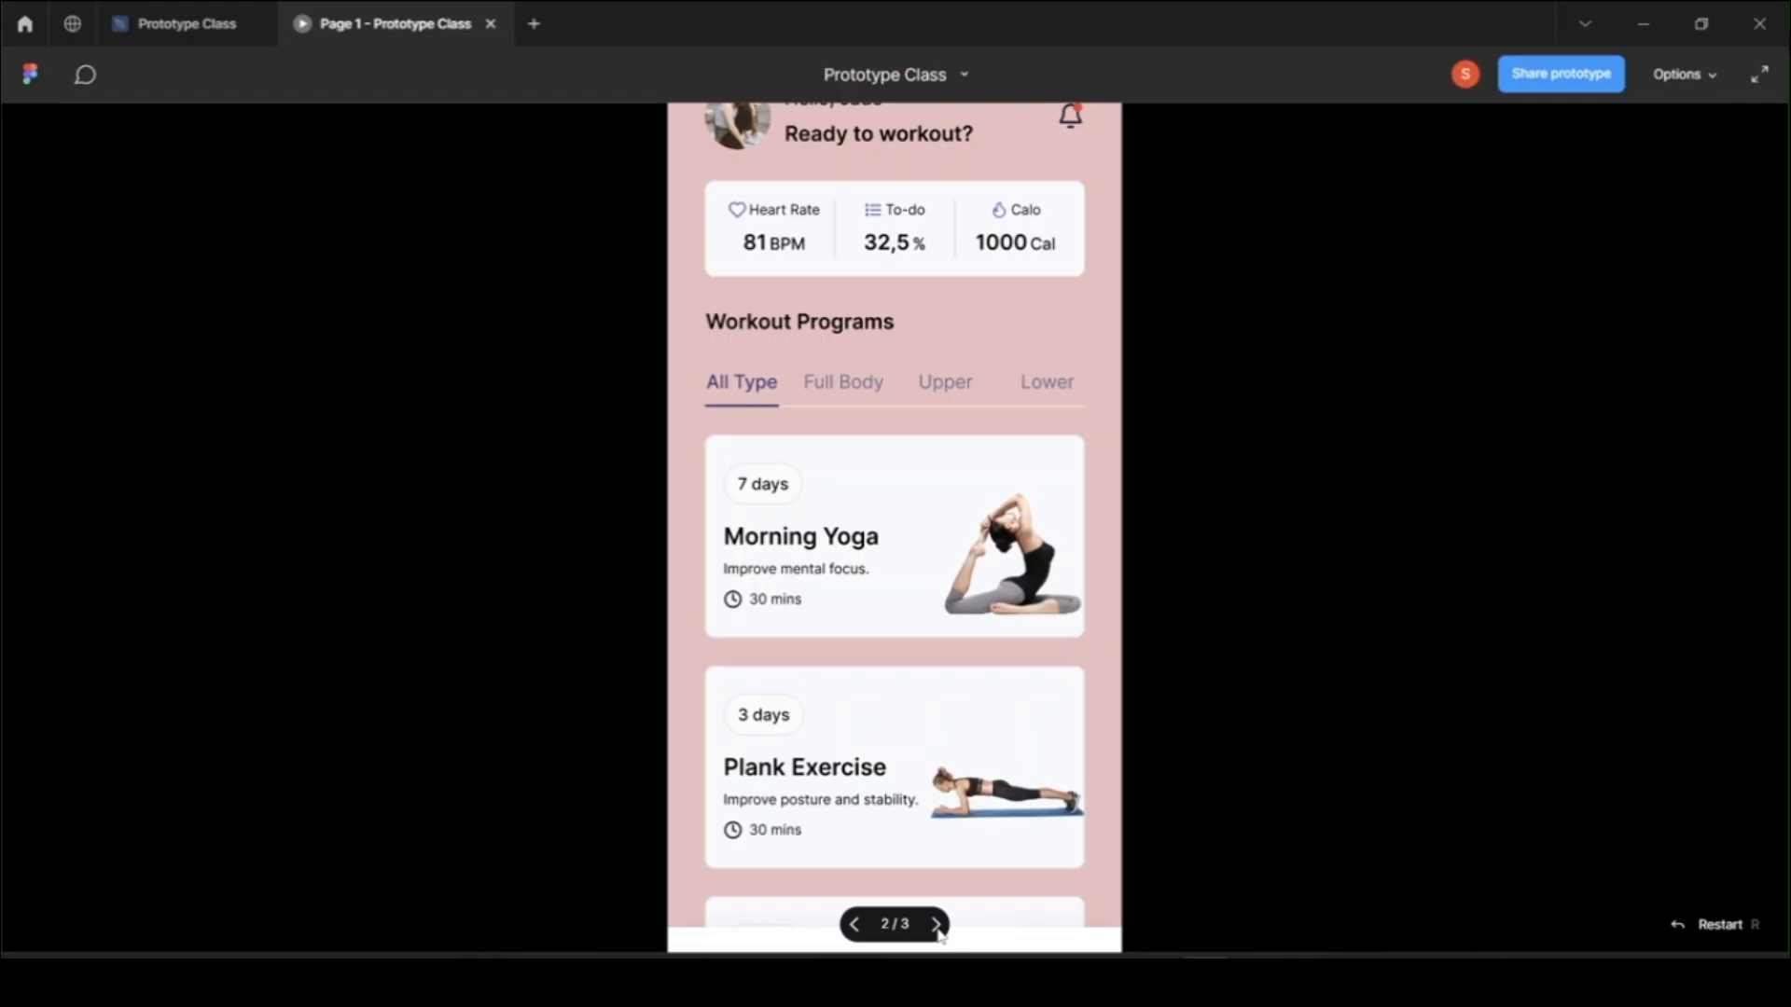
left_click(936, 926)
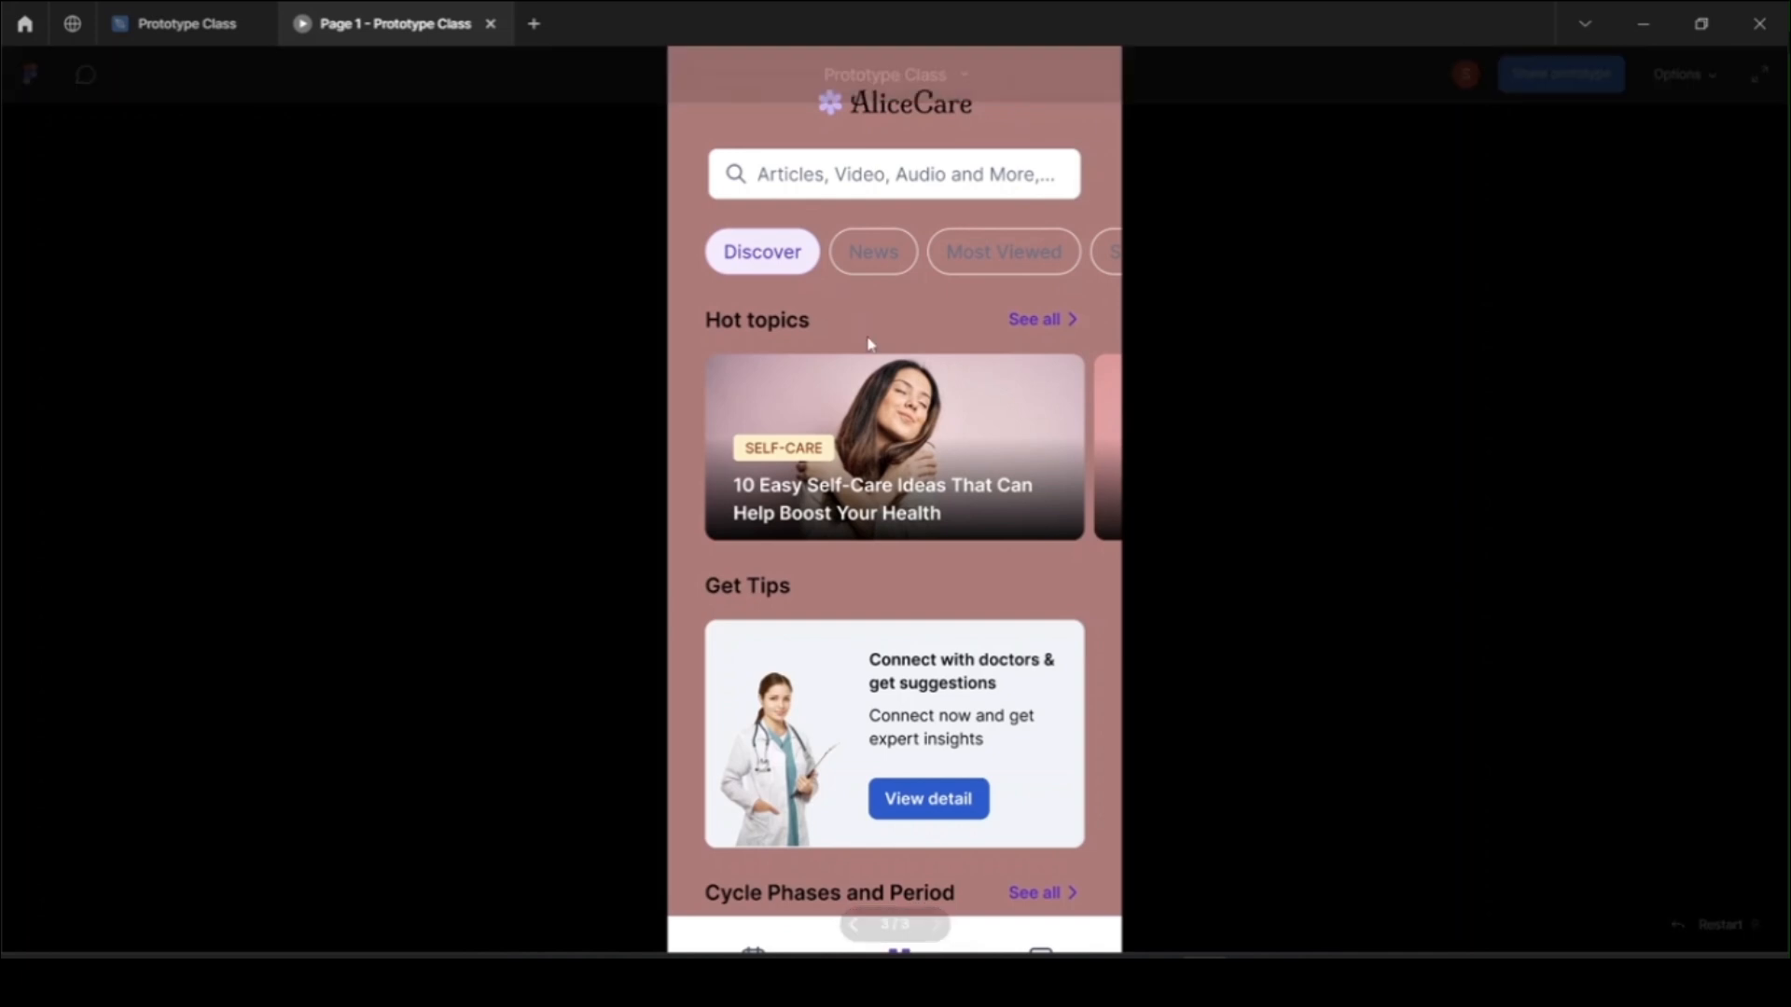
Step: Return to the Prototype Class design file, open the prototype in the Preview window, and move that window clear of the Moody screen
left_click(181, 30)
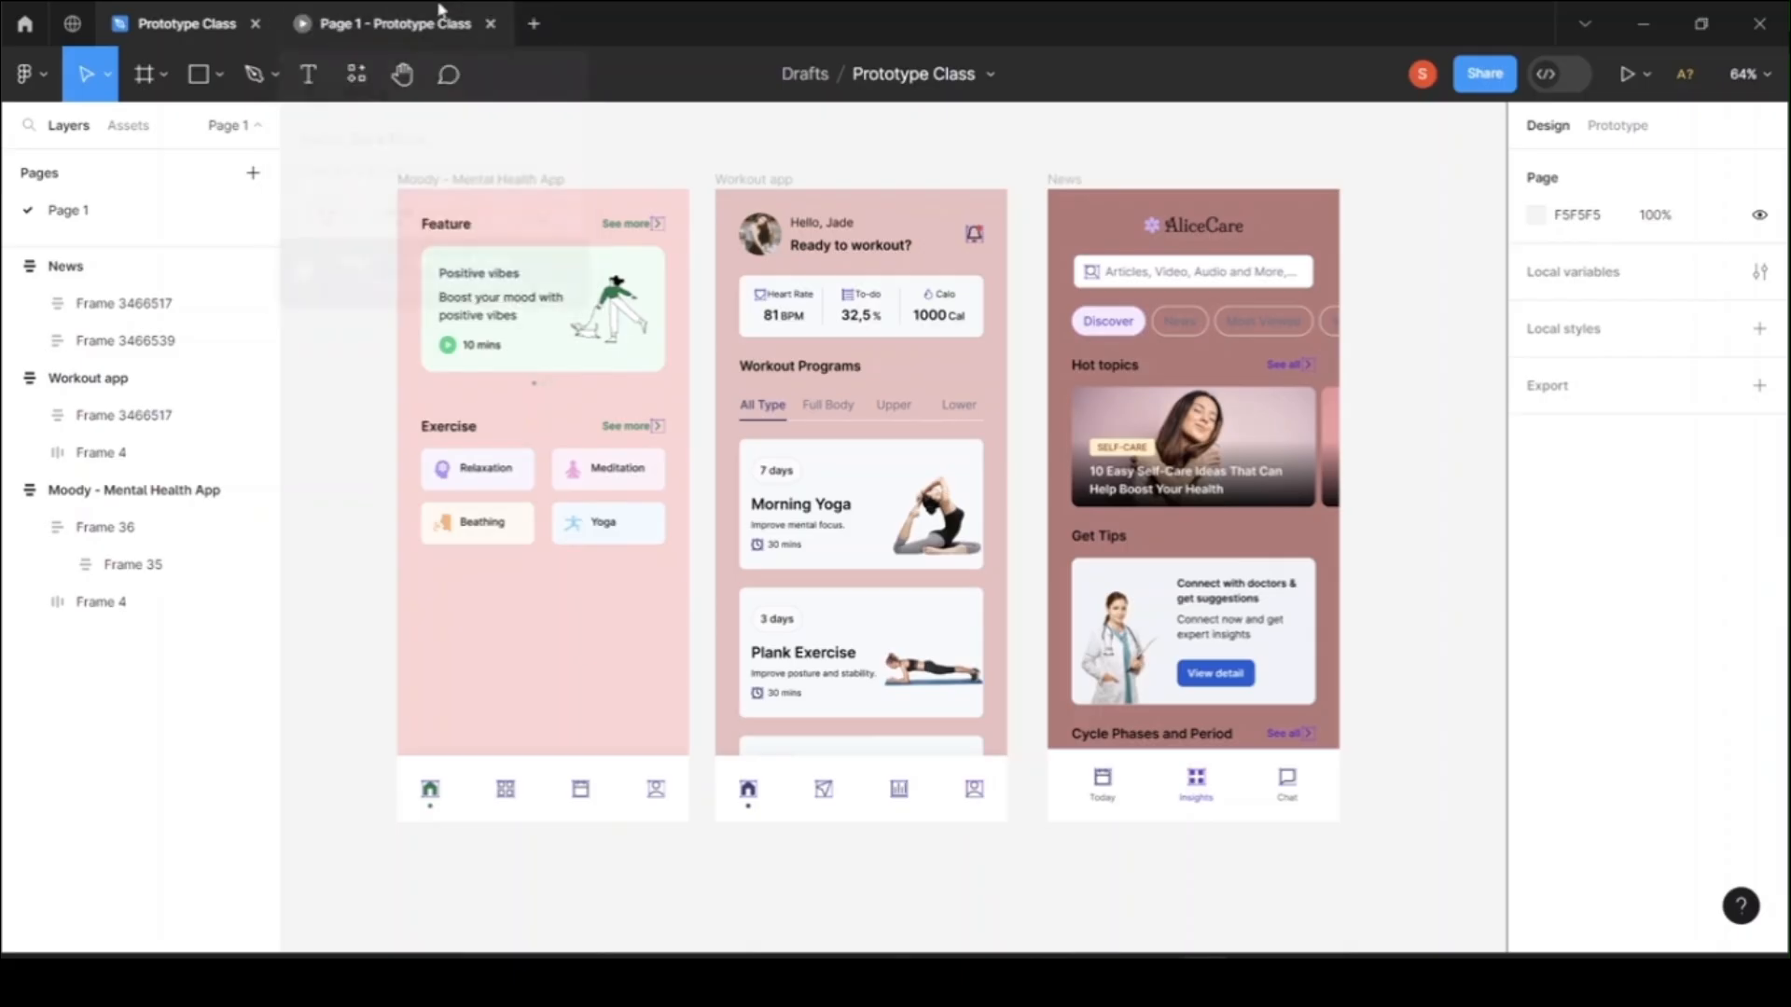
mouse_move(432, 9)
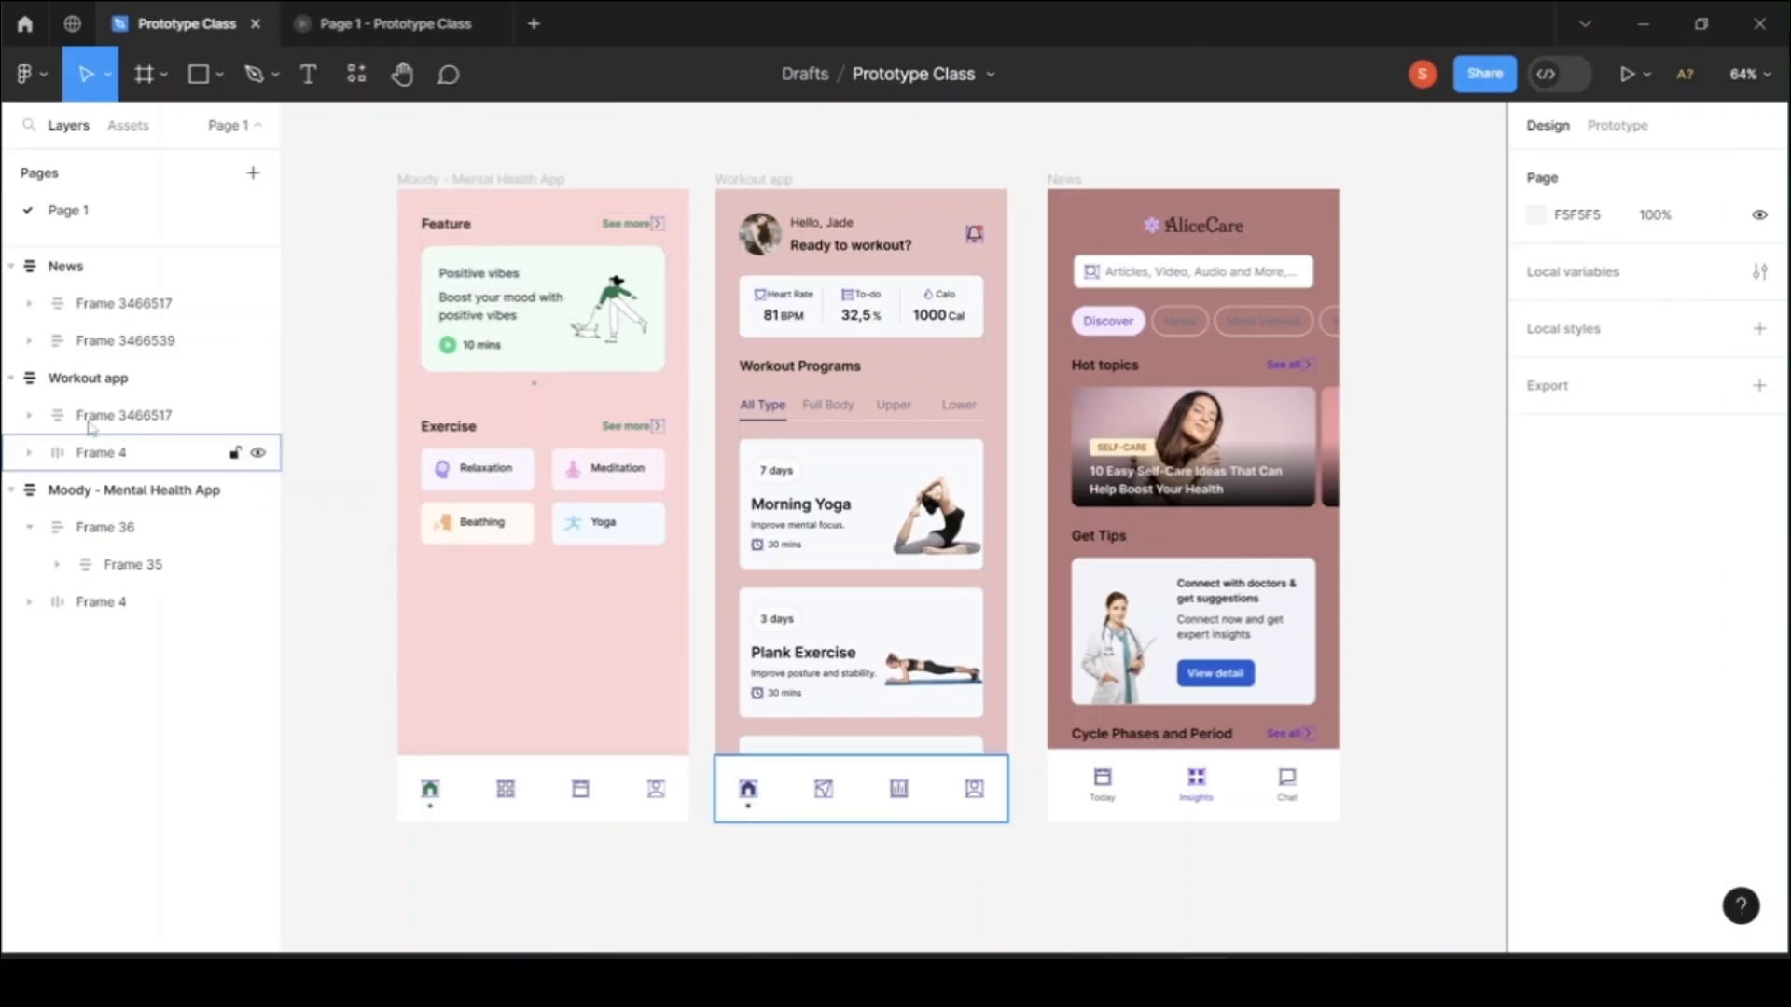
left_click(1648, 75)
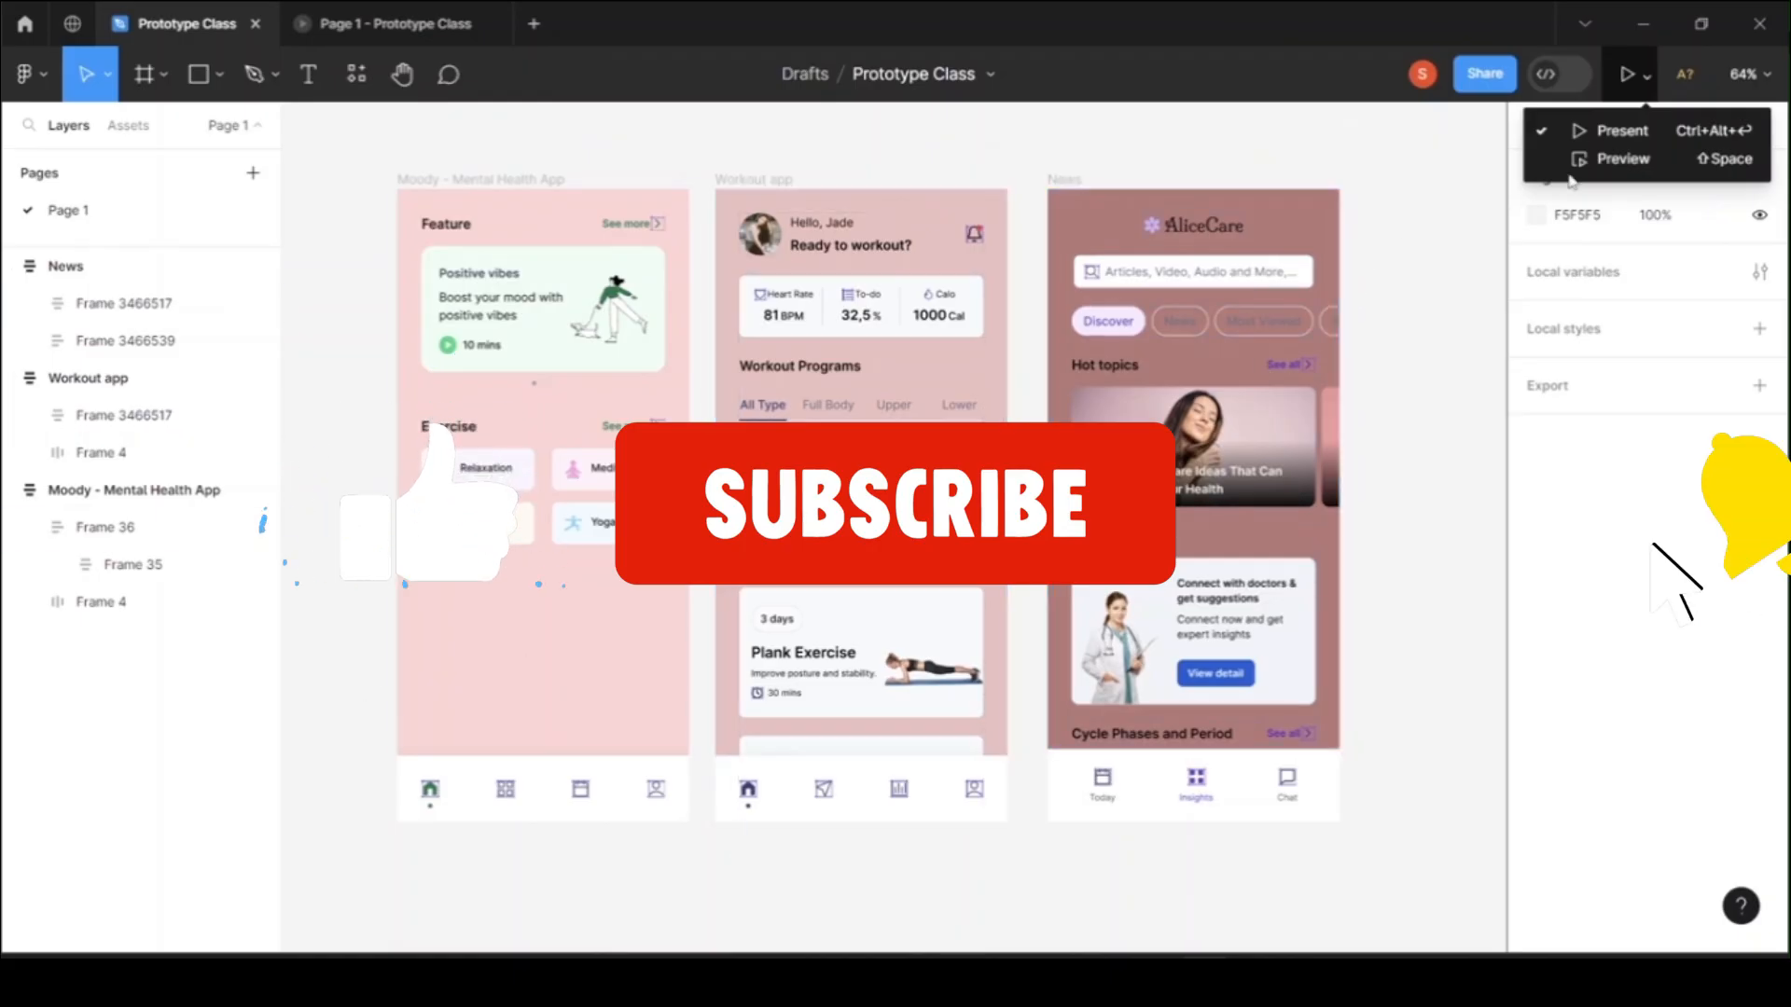
left_click(1623, 164)
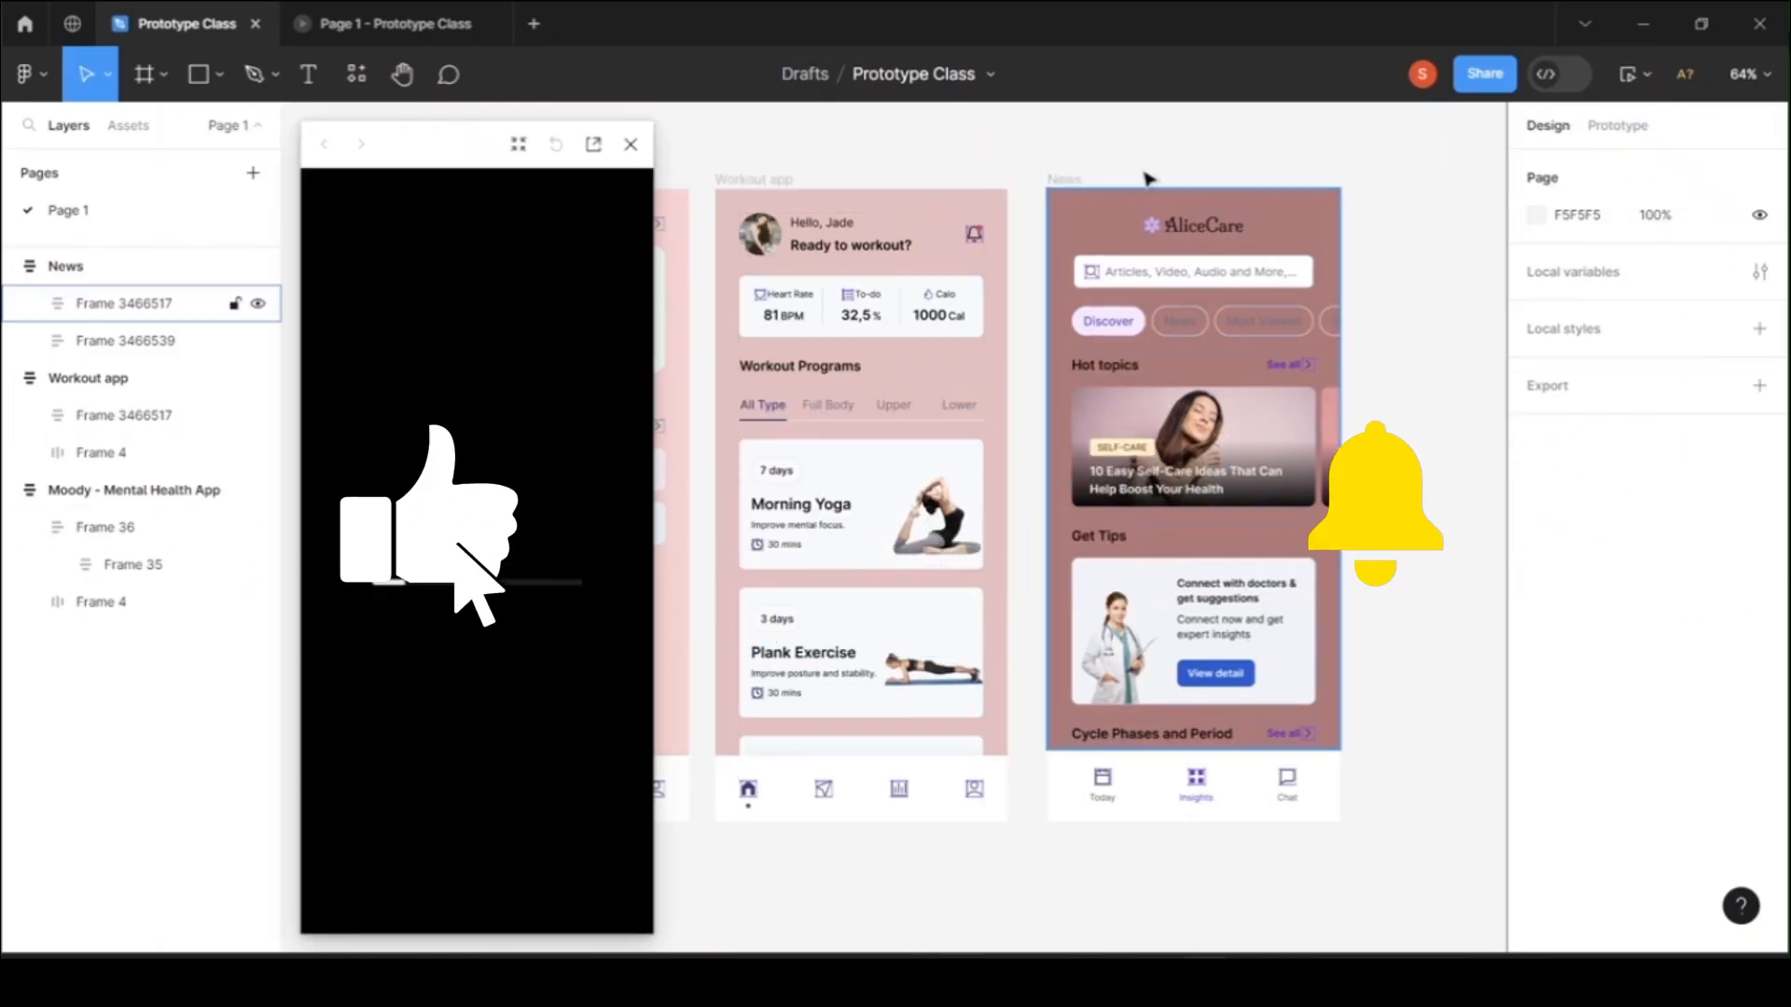
left_click_drag(452, 152, 180, 139)
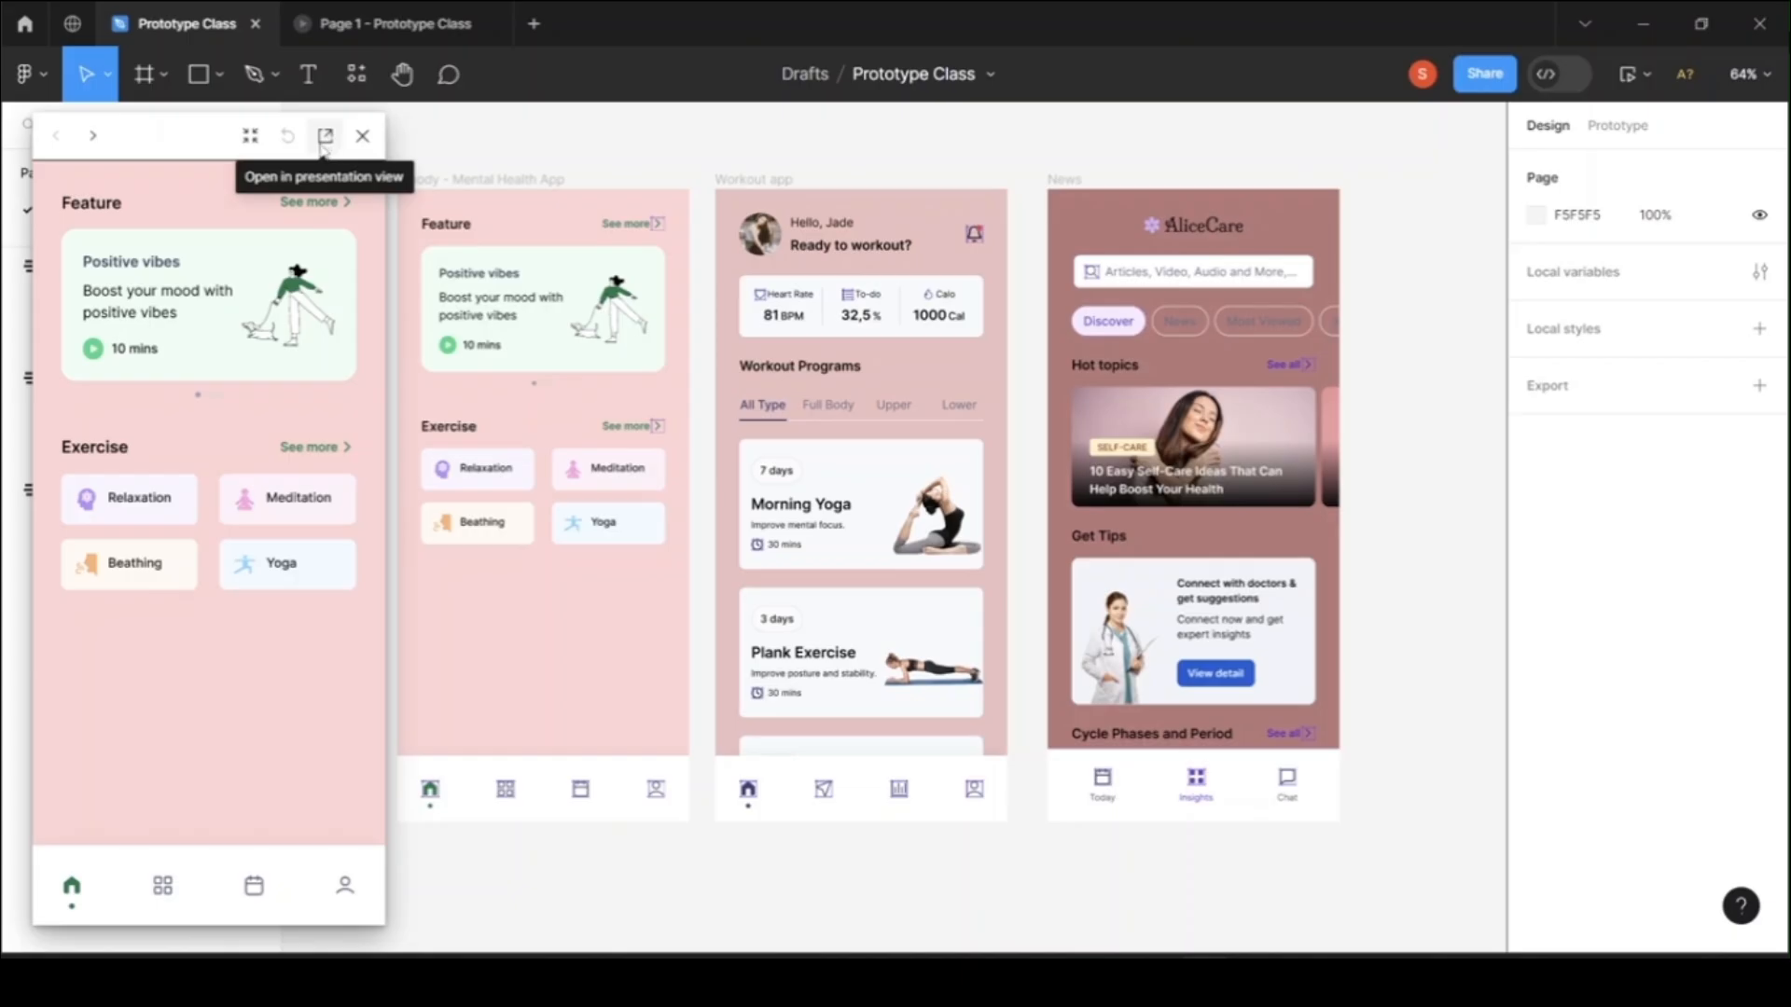
mouse_move(396, 34)
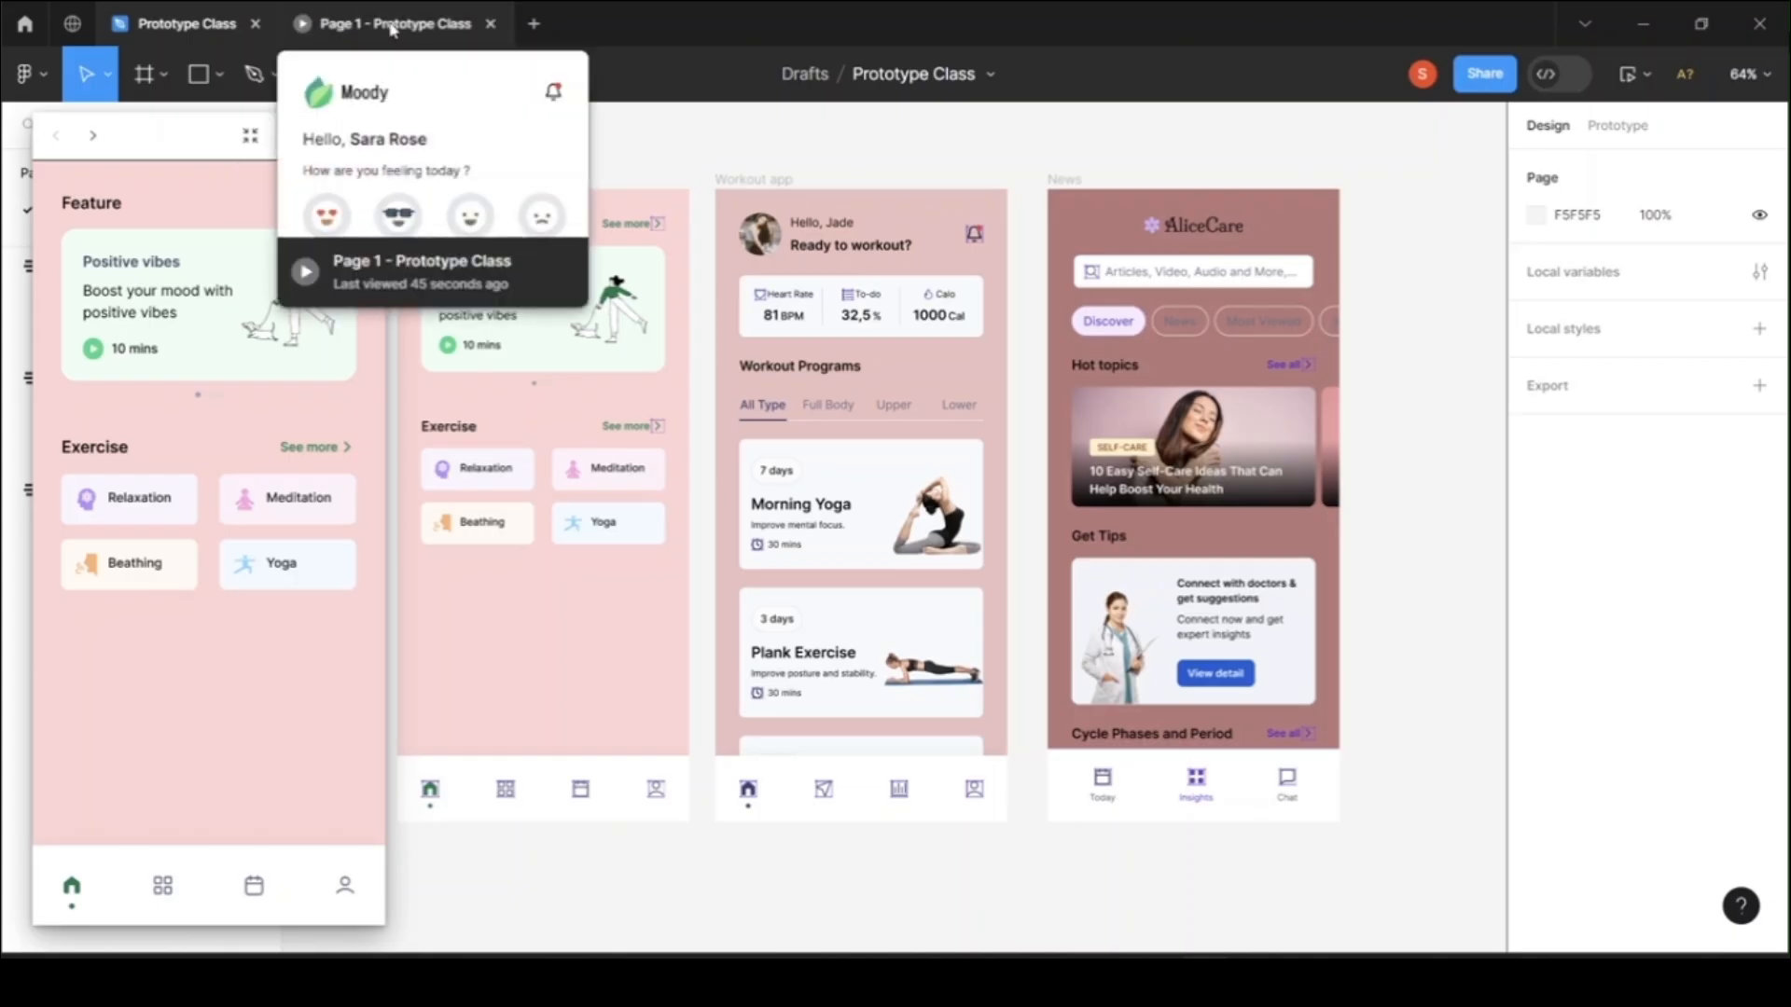
left_click(248, 139)
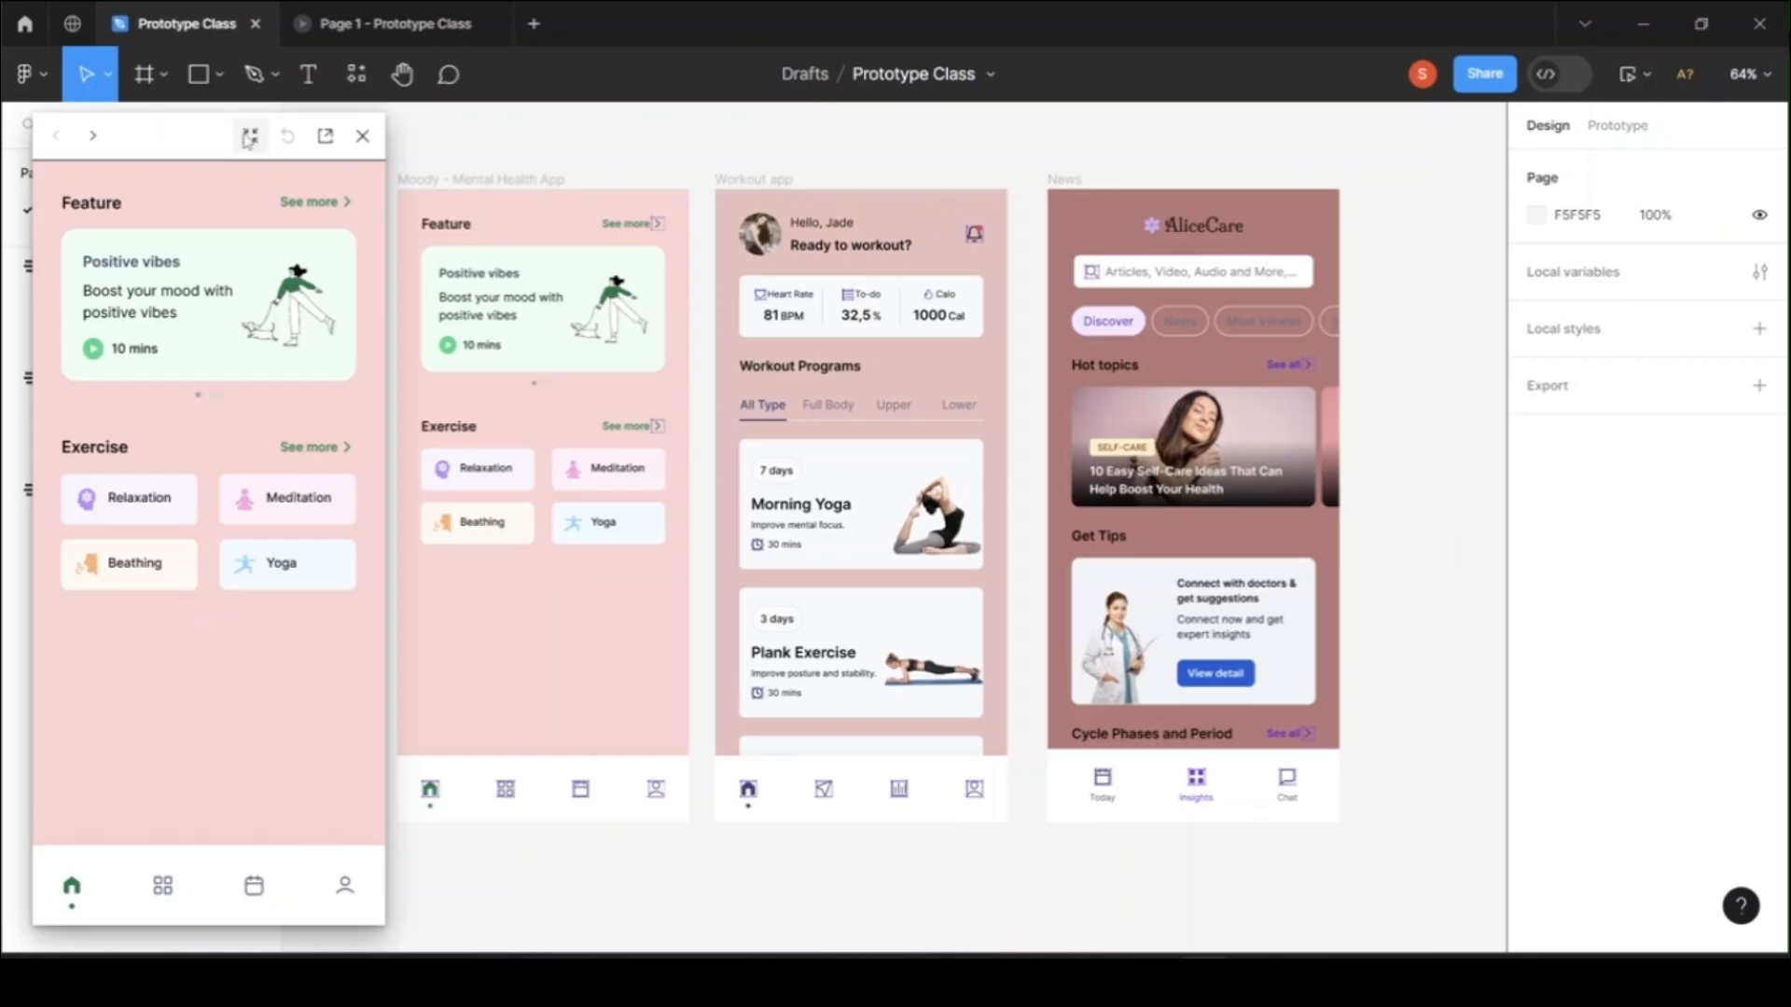
Step: Step the preview forward to News, return it to Moody, and advance through the Workout screen to News again
left_click(93, 137)
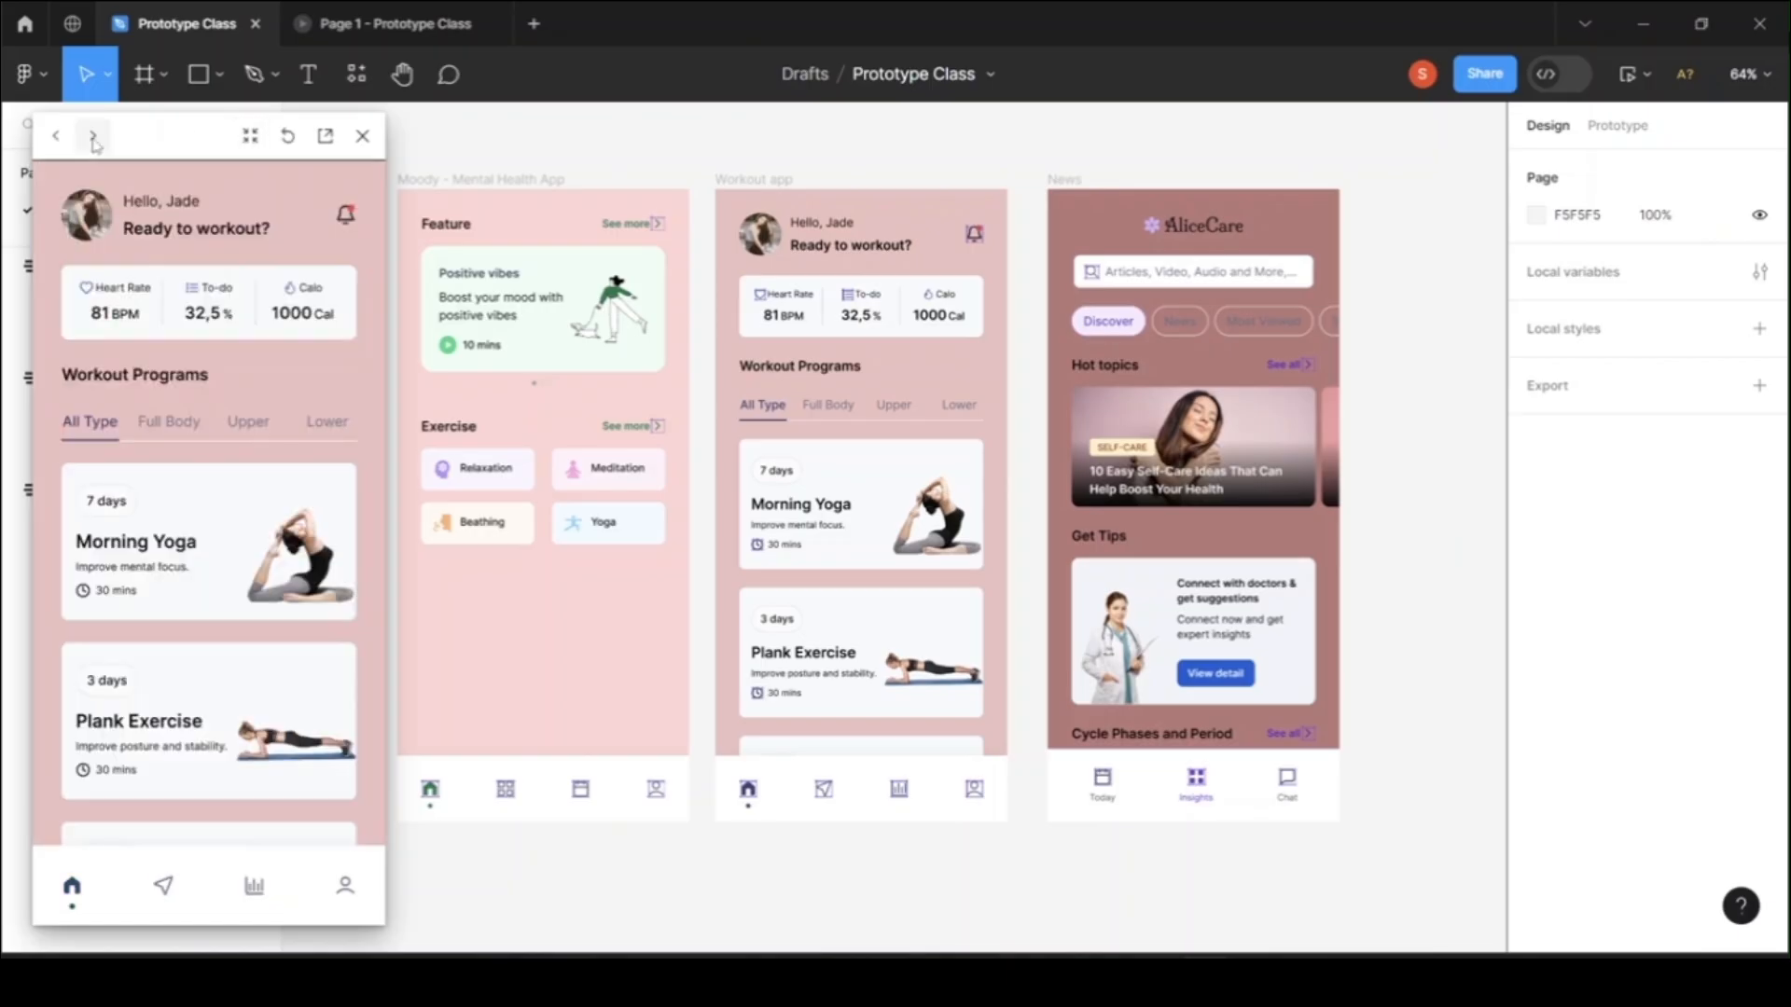
left_click(92, 137)
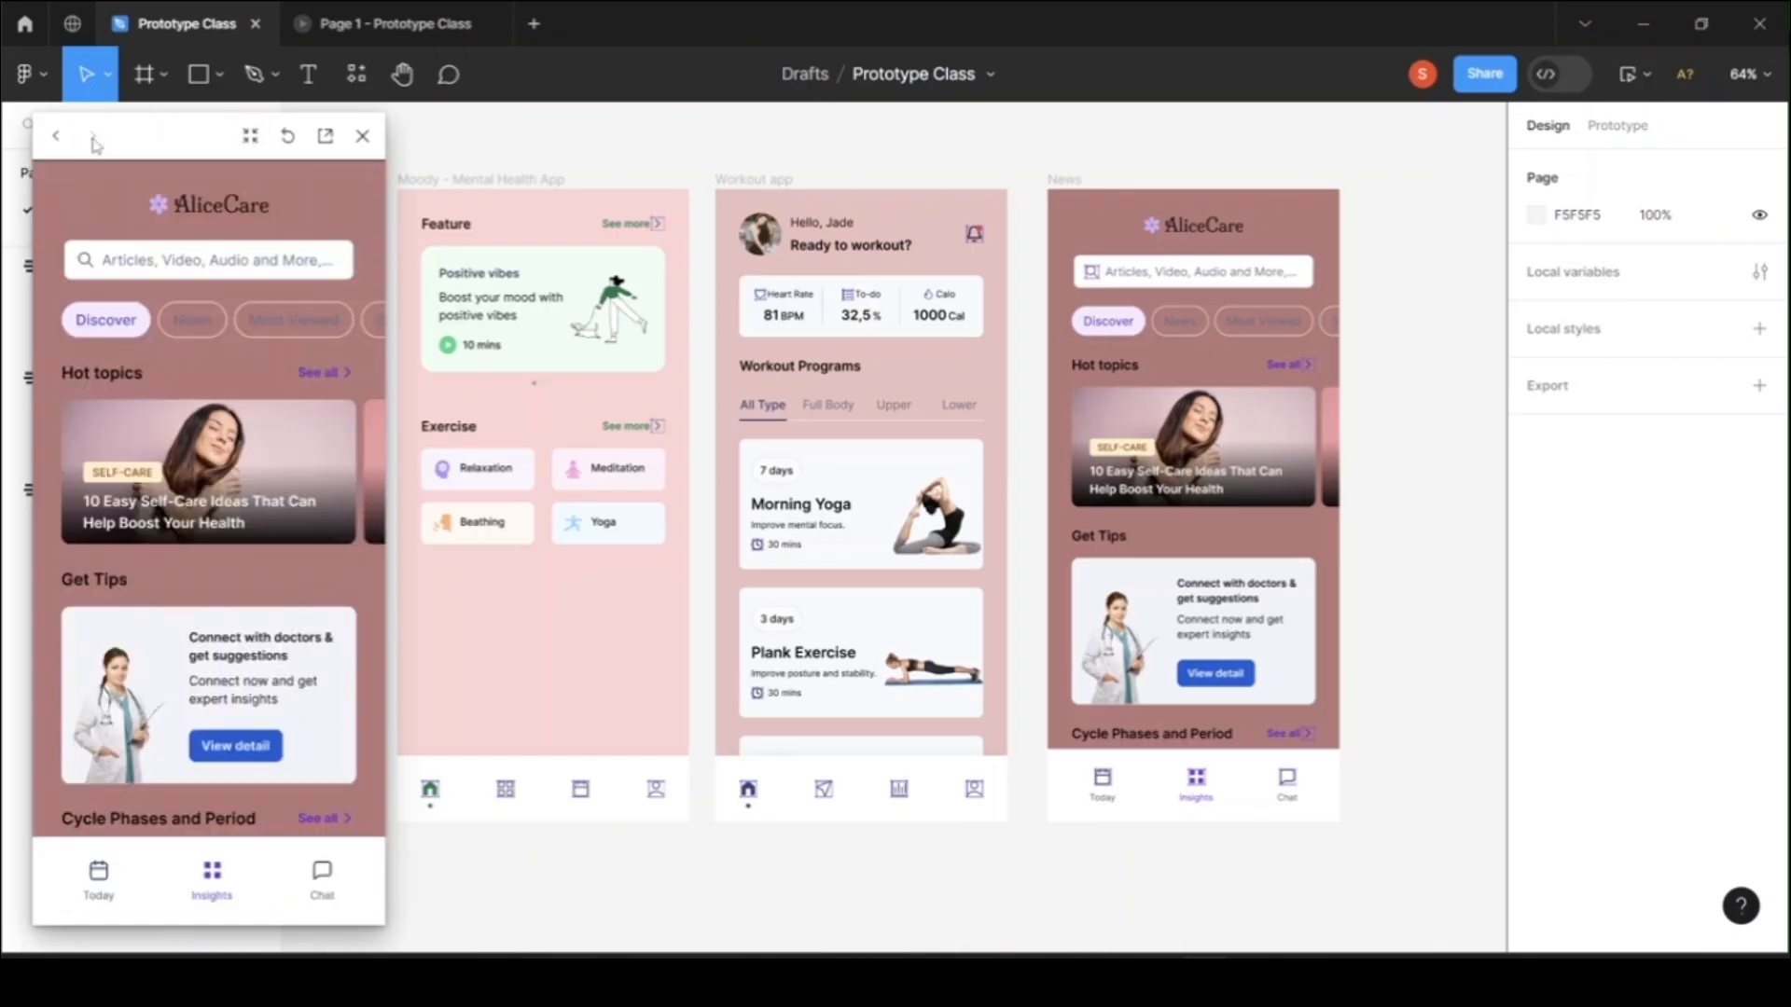
left_click(55, 138)
left_click(55, 138)
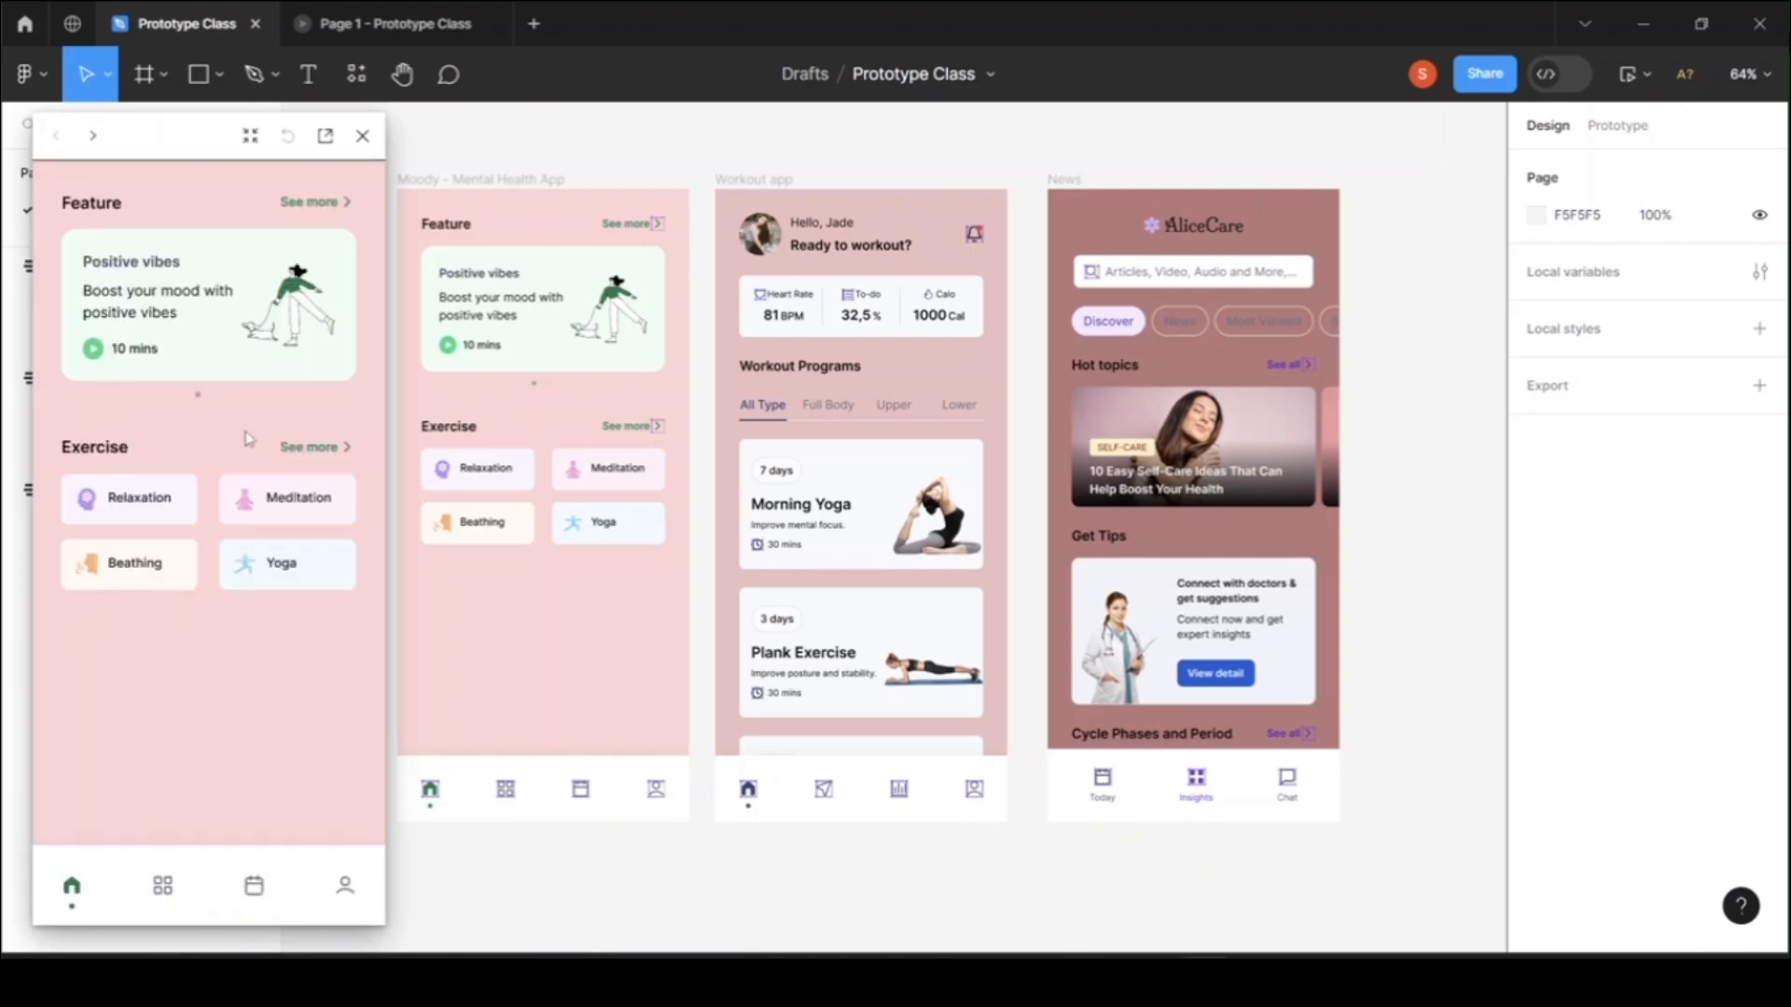
left_click(213, 619)
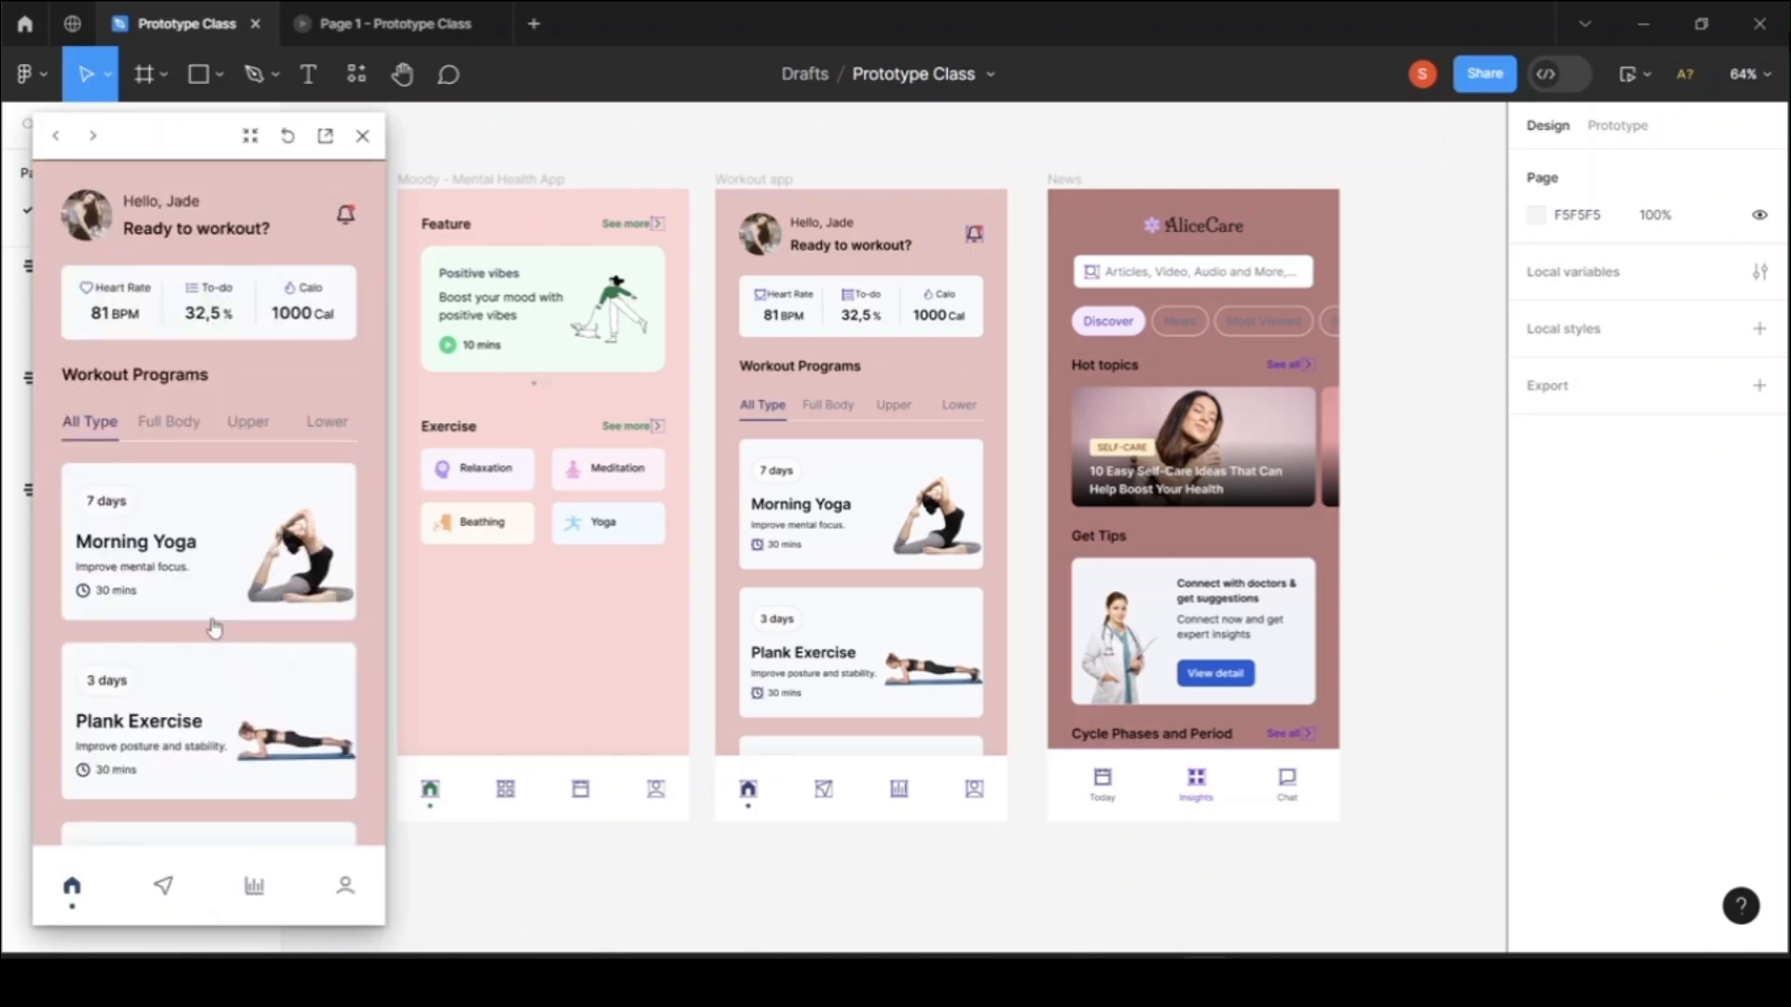
left_click(215, 627)
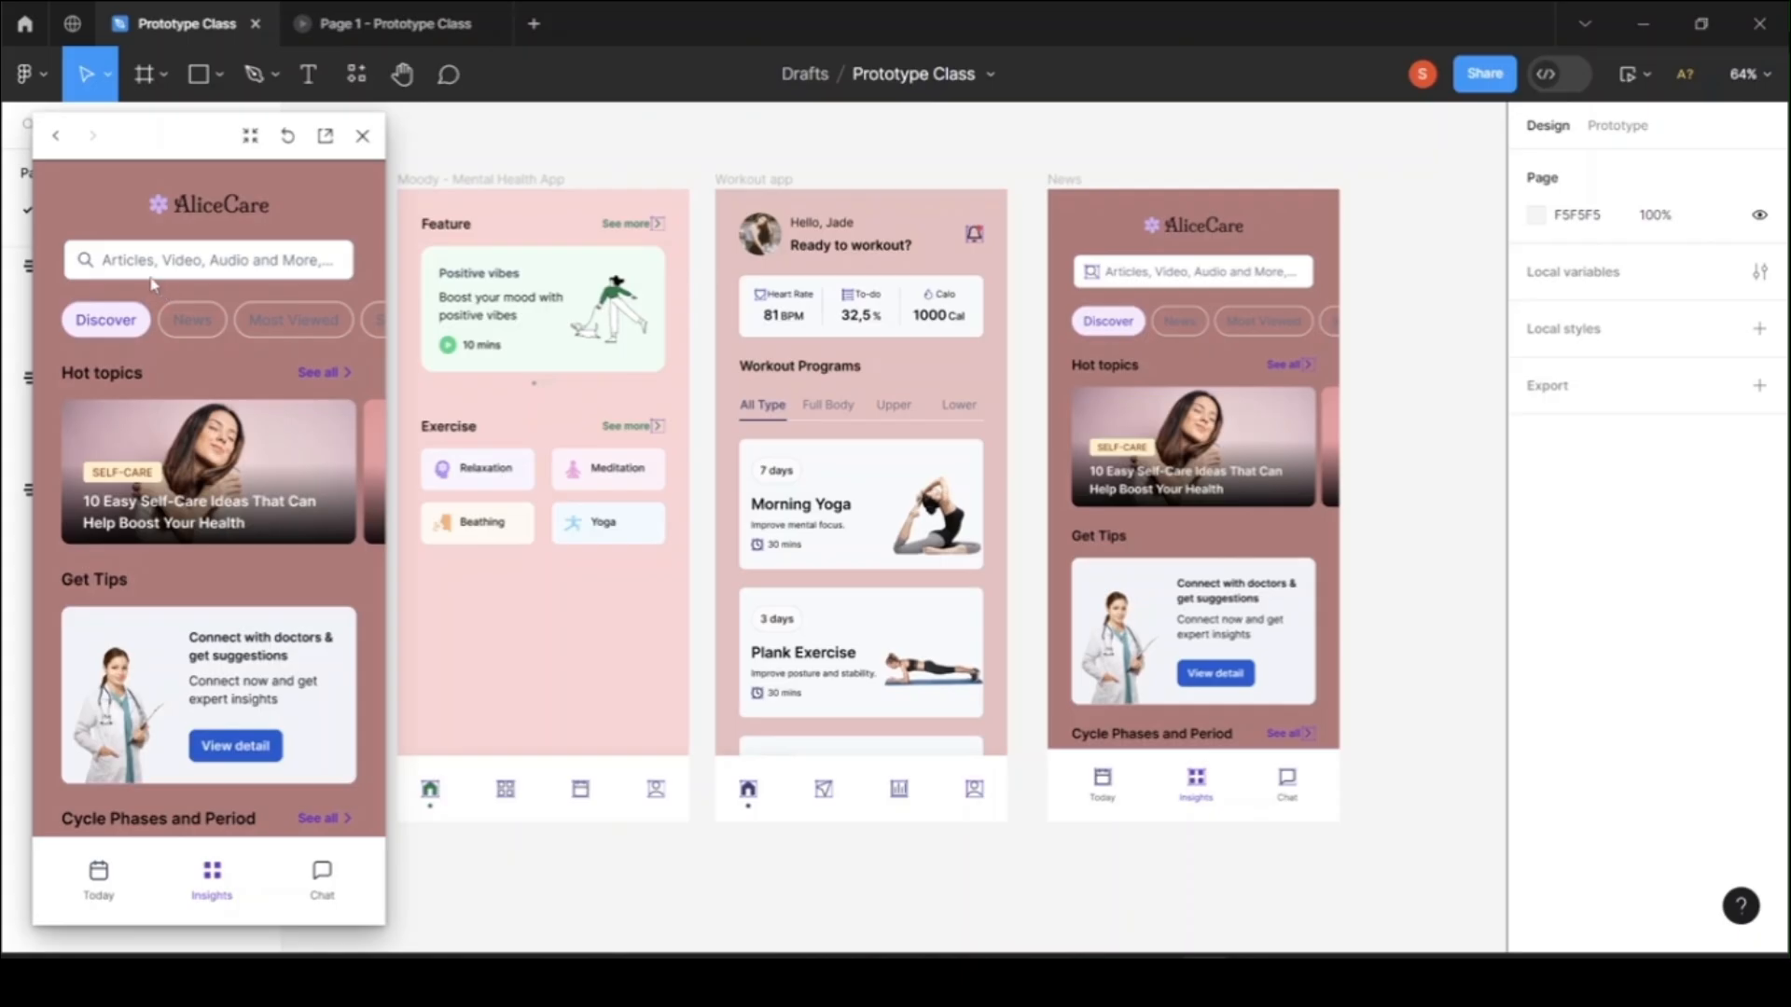